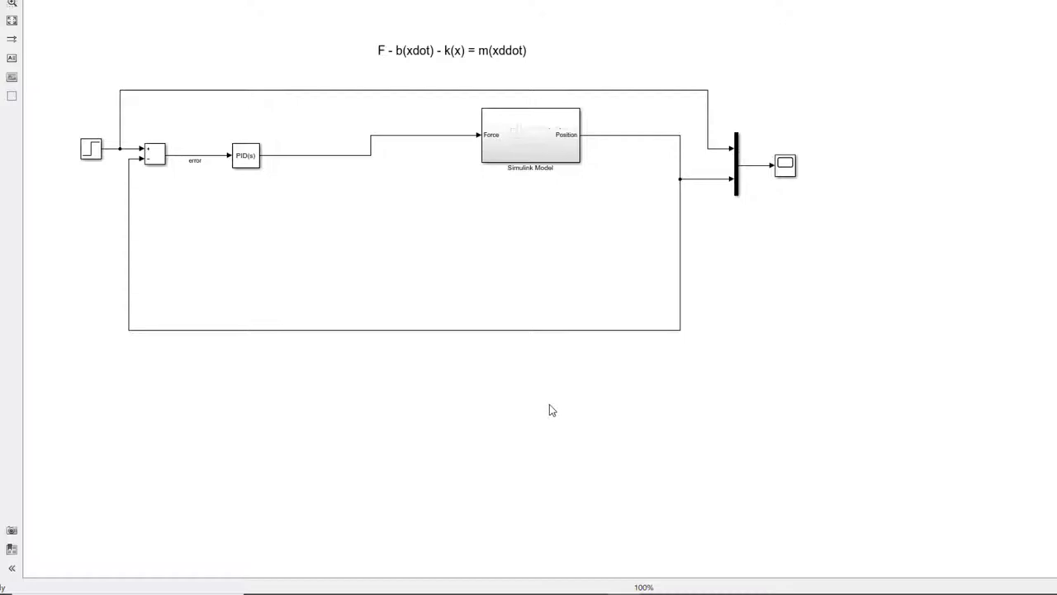
Add a Mass block below the feedback loop and set its mass to m
double_click(549, 405)
type("mass")
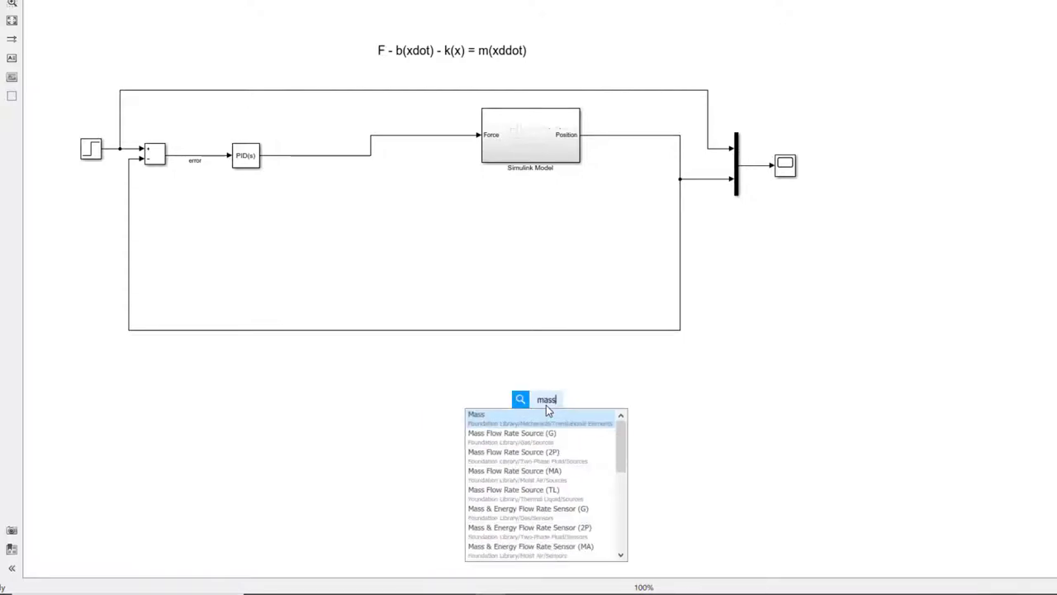
key("Return")
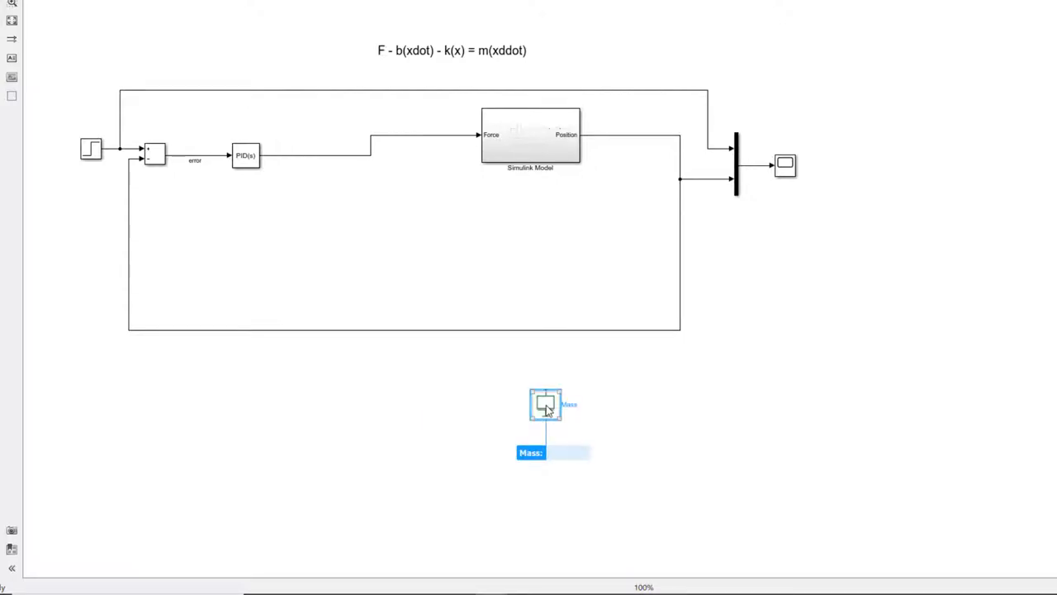
type("m")
key("Return")
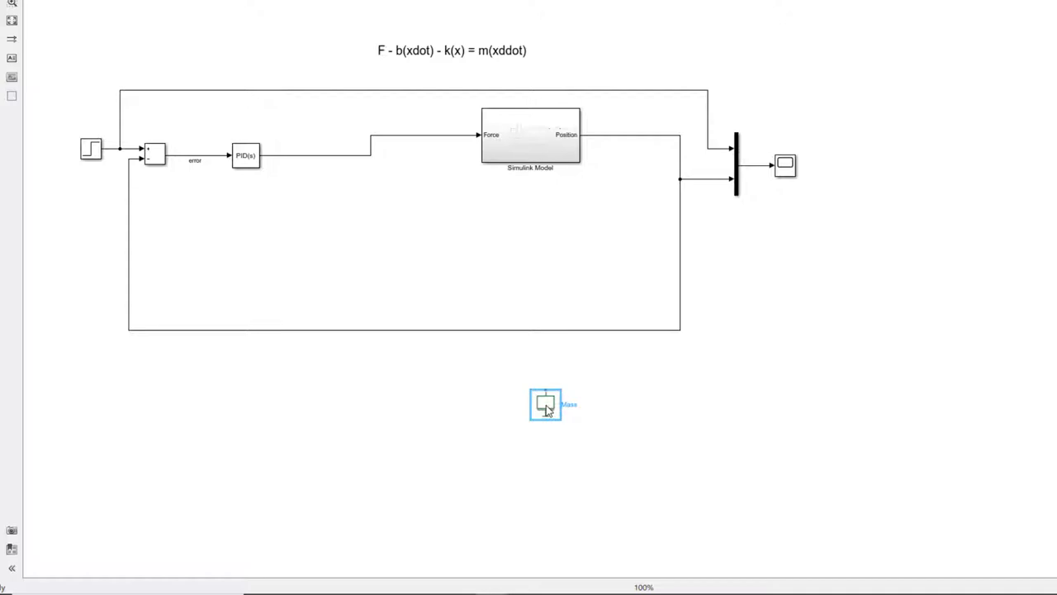
Add a Mechanical Translational Reference block beside the Mass block, on its left
double_click(442, 413)
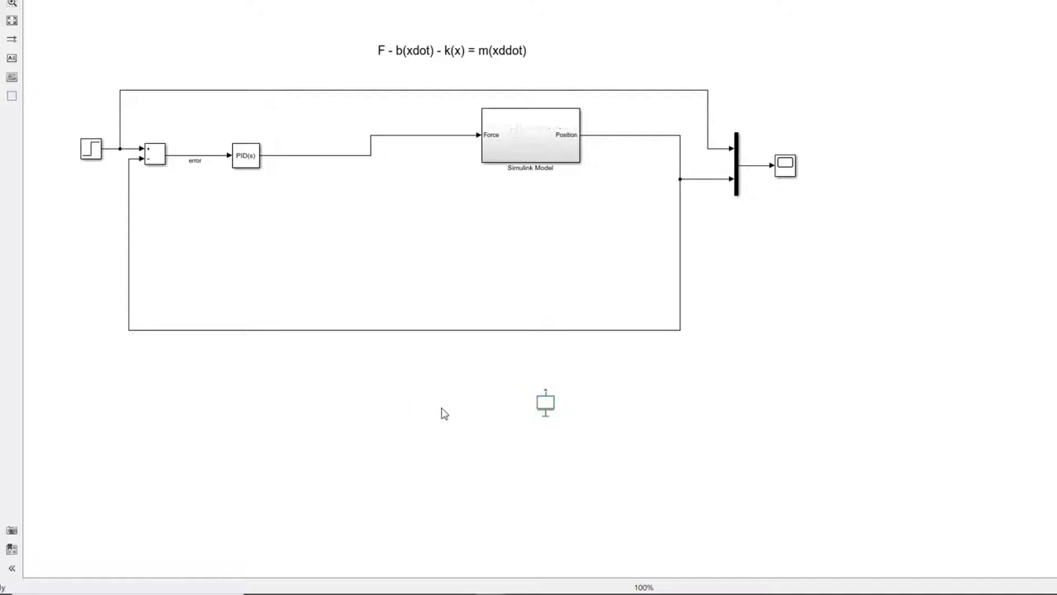
type("mecha")
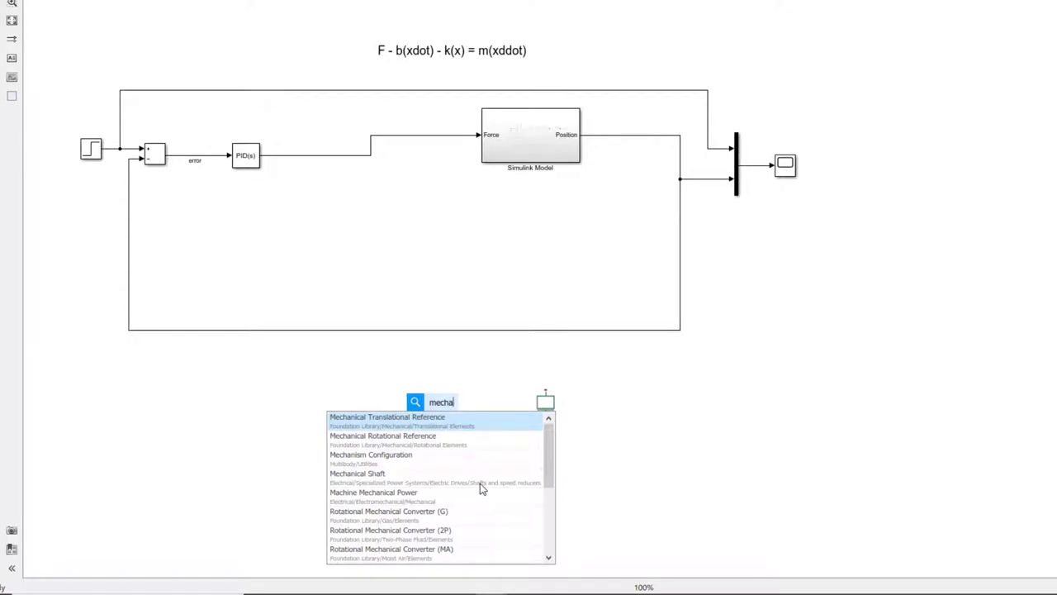
type("ni")
left_click(400, 419)
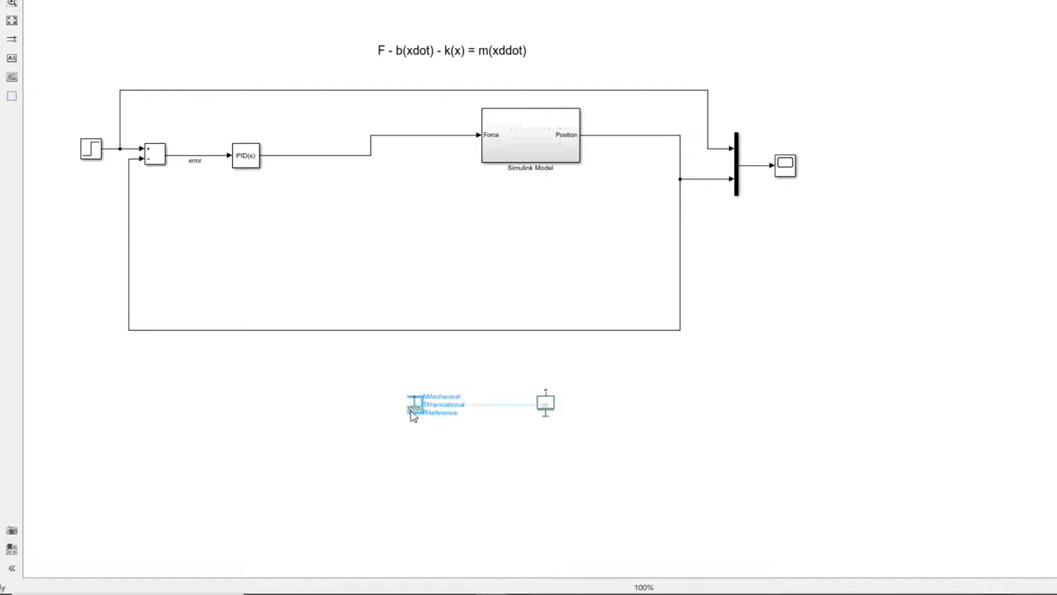
Move the Mass block farther right of the reference and rotate it counterclockwise so its port faces the reference
scroll(506, 444, "up", 3)
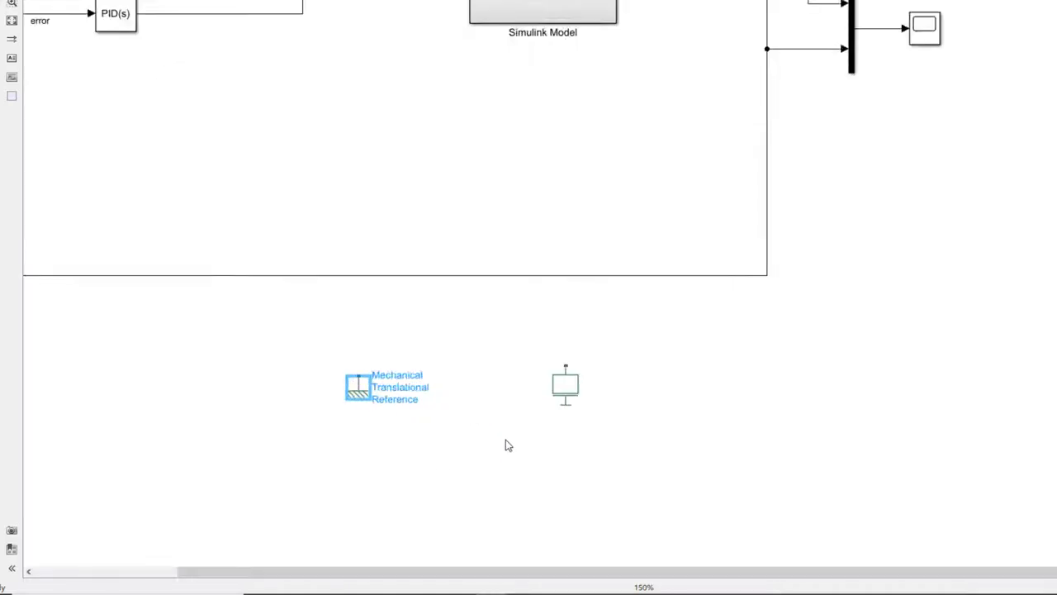
scroll(506, 439, "up", 4)
left_click(565, 392)
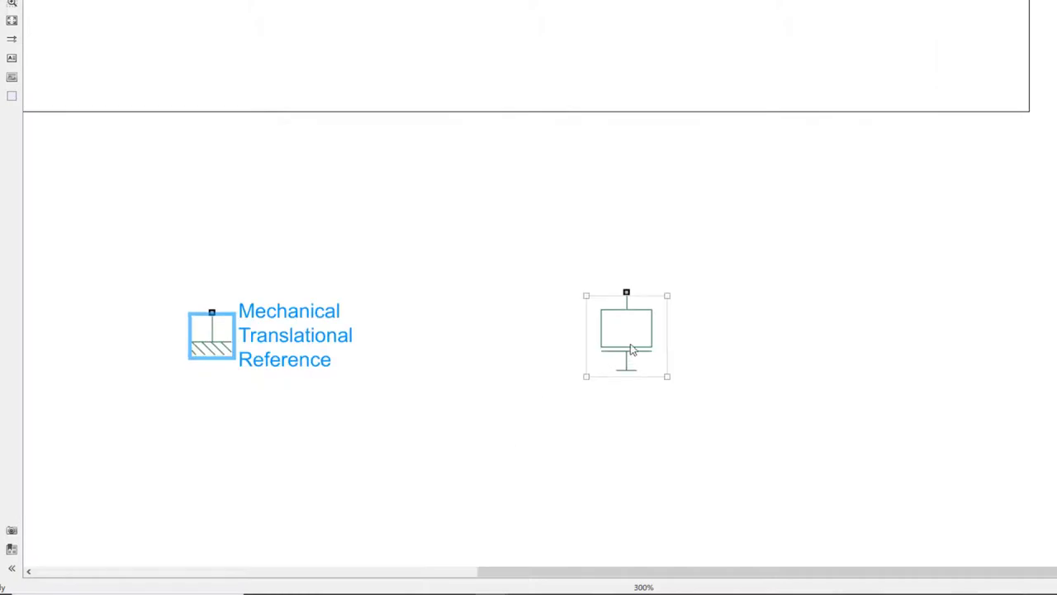
left_click_drag(630, 349, 863, 347)
right_click(867, 335)
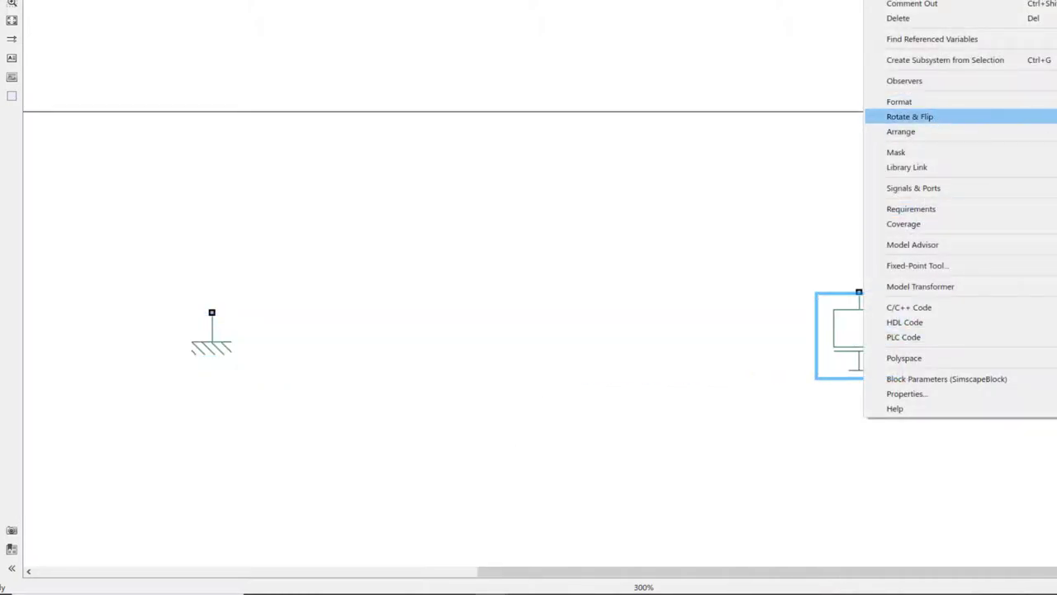
left_click(361, 314)
Rotate the Mechanical Translational Reference clockwise and move it closer to the mass, keeping their ports aligned
left_click(212, 334)
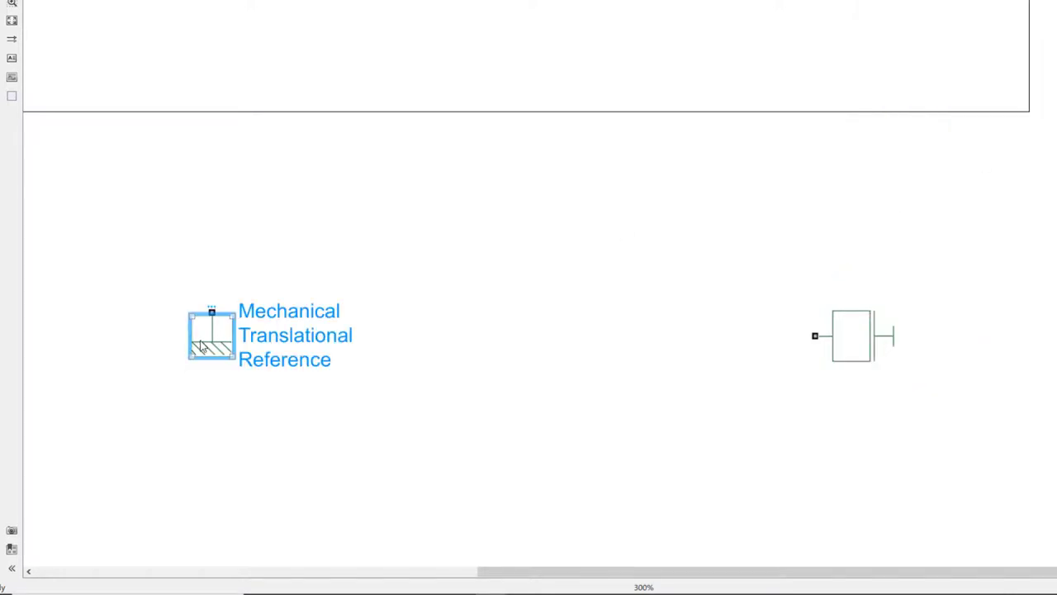
right_click(201, 341)
mouse_move(319, 116)
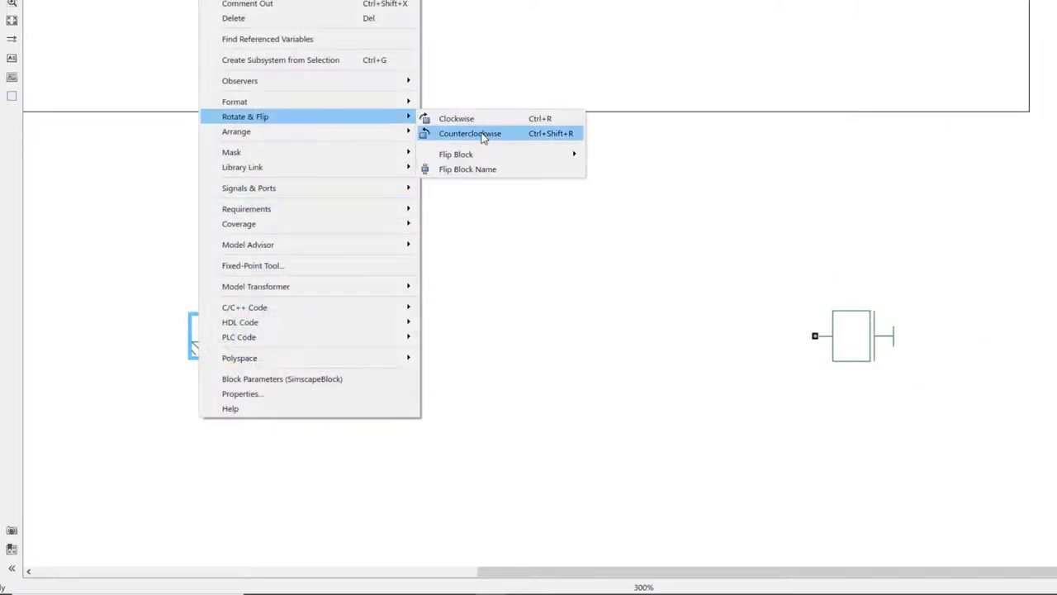
left_click(479, 119)
left_click_drag(221, 327, 360, 327)
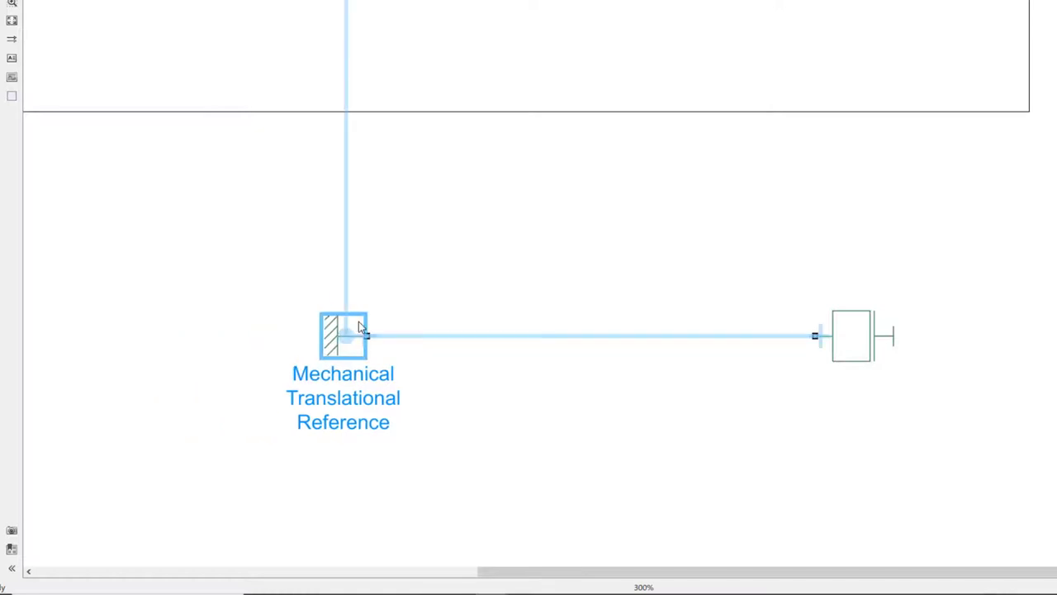
left_click(635, 433)
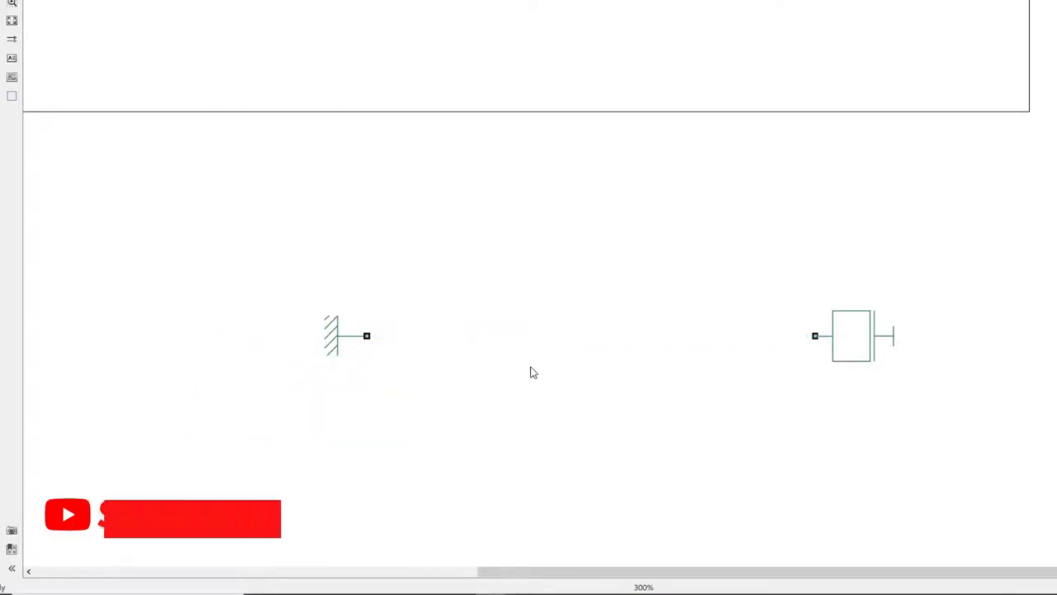
Add a Translational Damper block between the reference and the mass with damping coefficient b
double_click(531, 370)
type("daper")
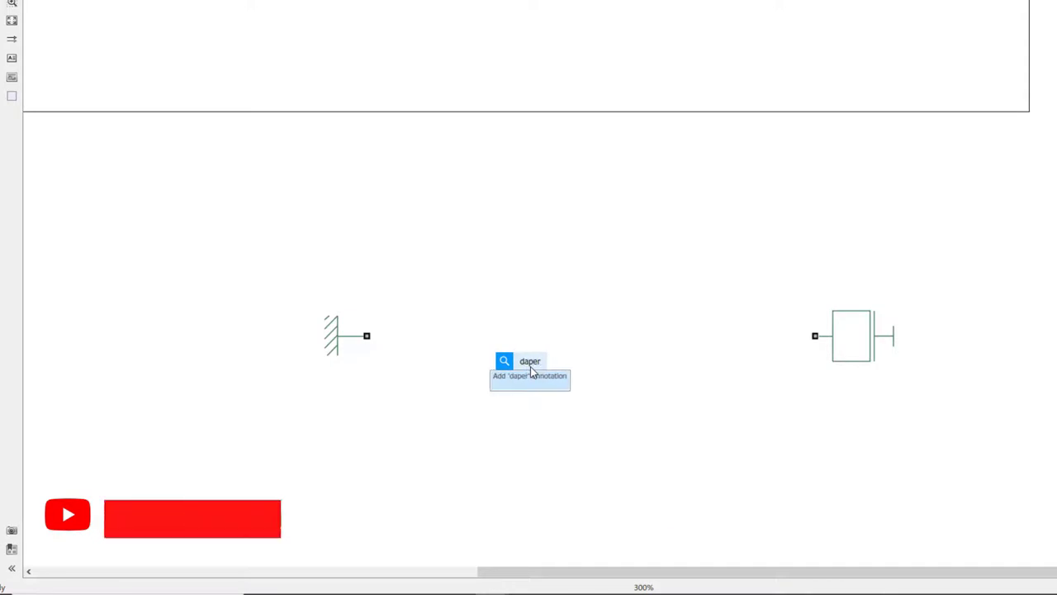
key("BackSpace")
key("BackSpace")
key("BackSpace")
type("nm")
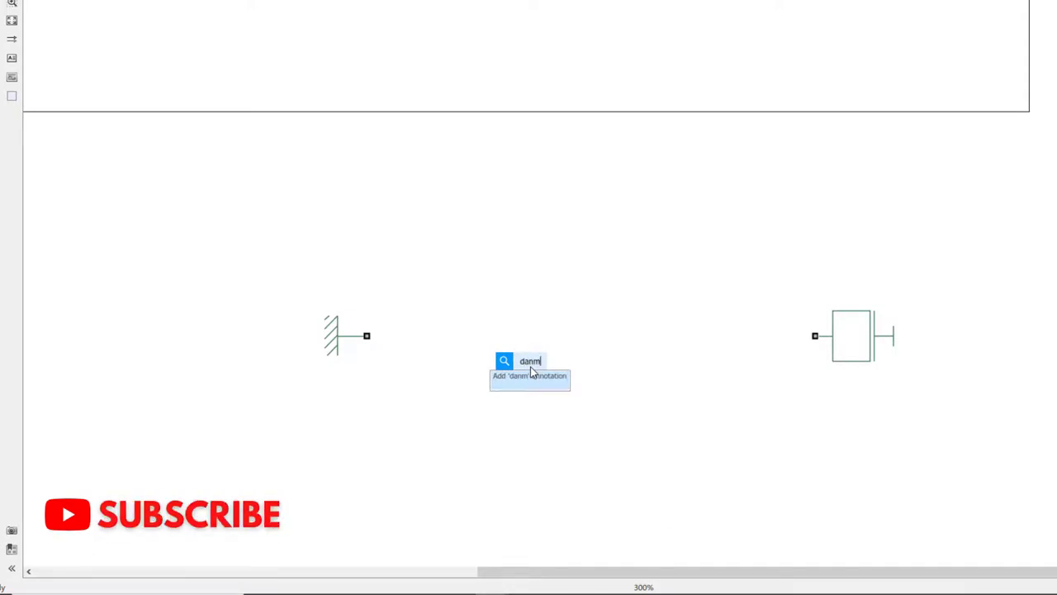
key("BackSpace")
key("BackSpace")
type("mper")
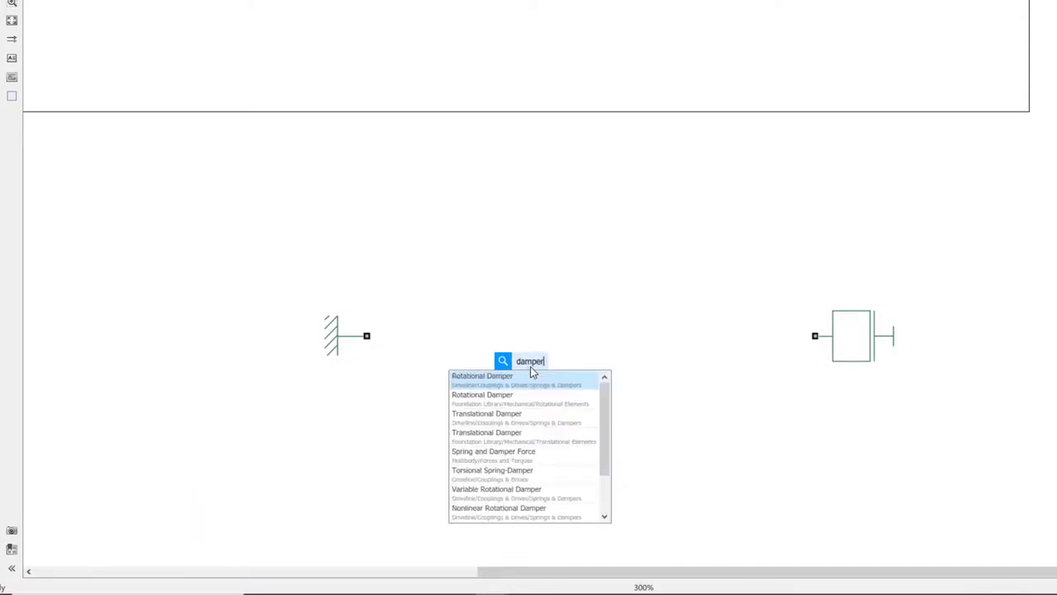
left_click(508, 413)
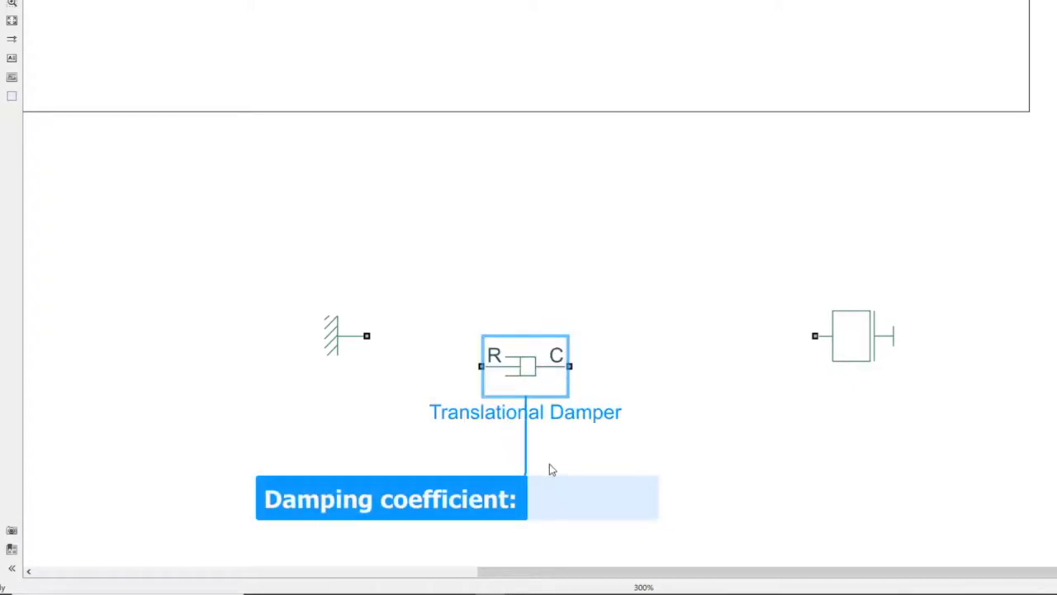
type("b")
key("Return")
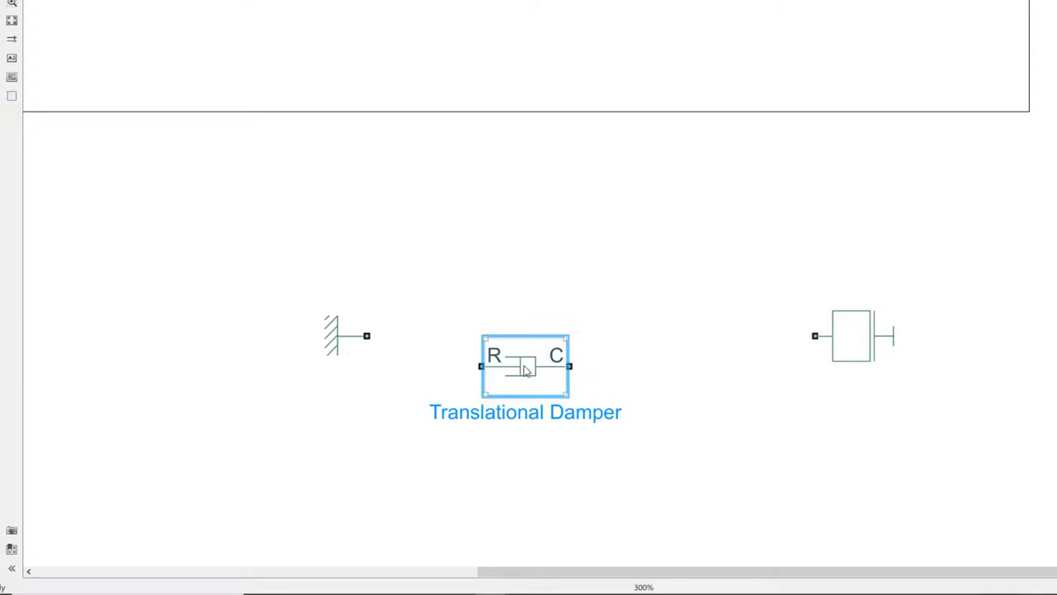
Move the damper above the line between reference and mass, and flip it left-right so port C faces the reference
left_click_drag(527, 372, 577, 281)
right_click(602, 291)
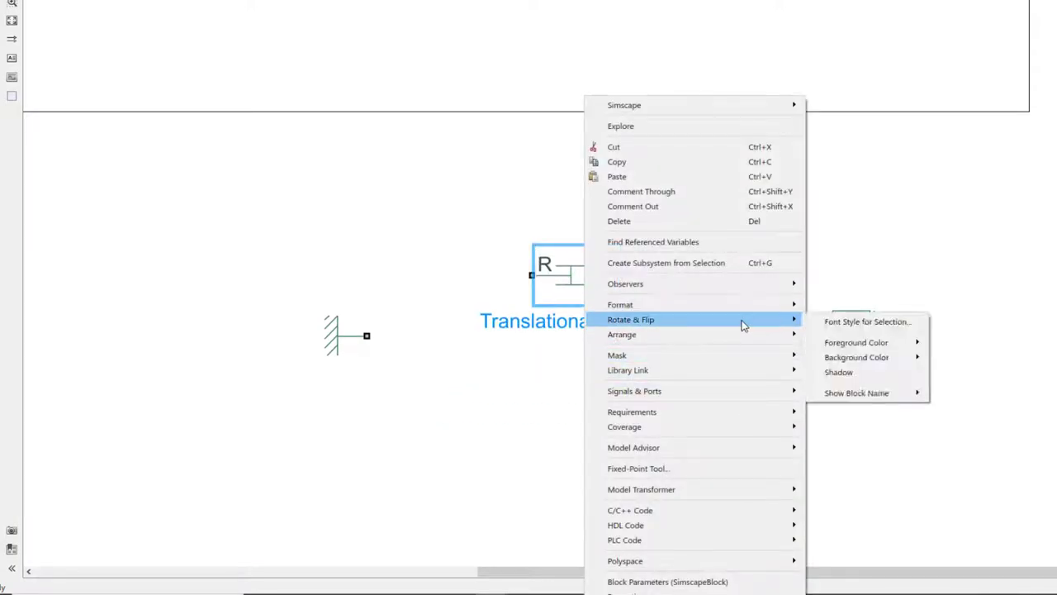
mouse_move(743, 322)
mouse_move(882, 360)
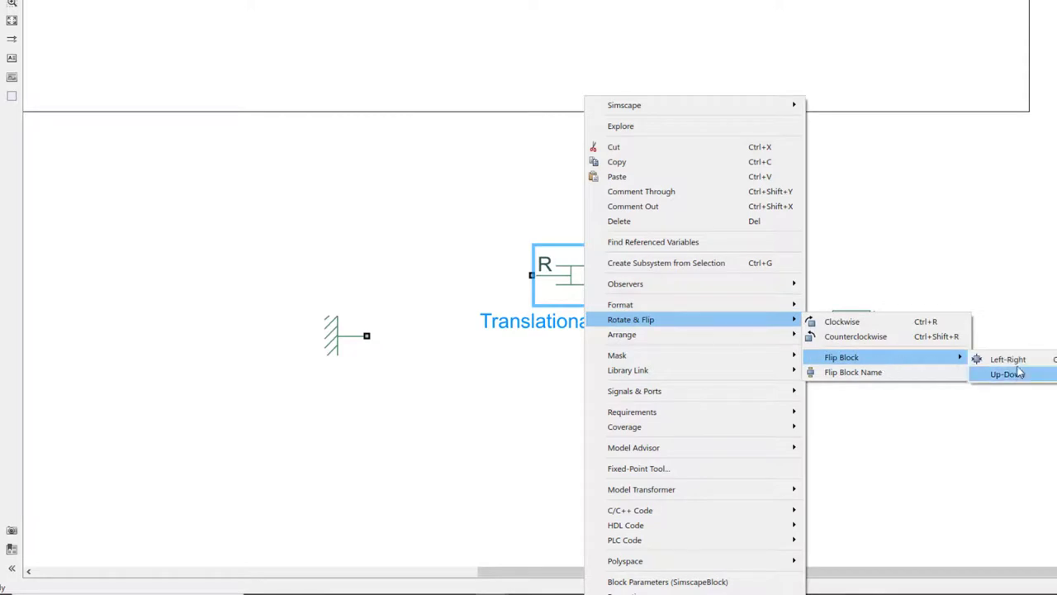
left_click(1000, 359)
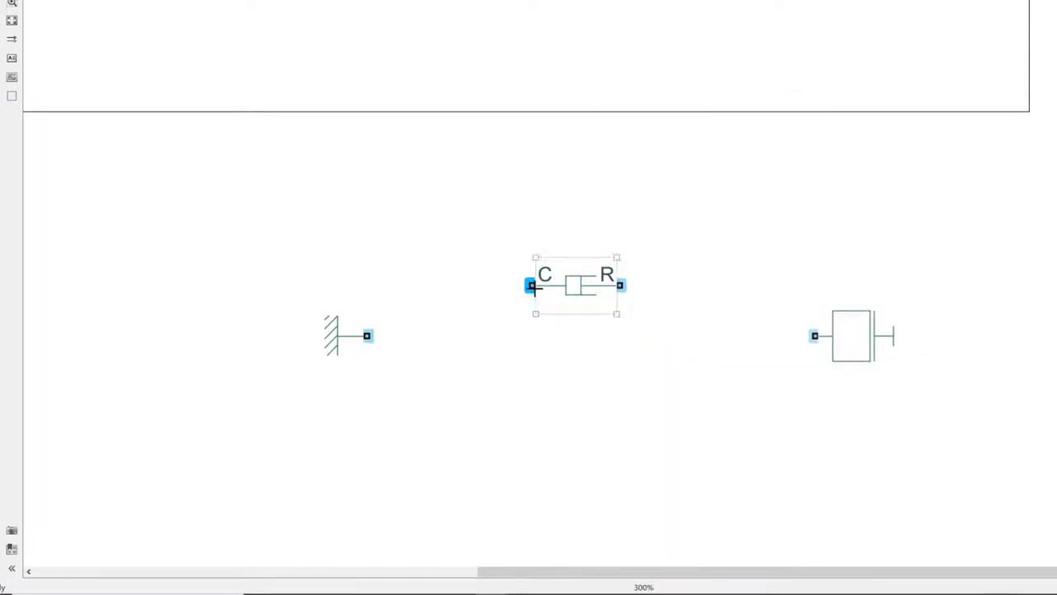
Connect the damper's C port to the translational reference and its R port to the mass
mouse_move(530, 285)
left_mouse_down()
mouse_move(354, 347)
mouse_move(367, 336)
left_mouse_up()
left_click(583, 307)
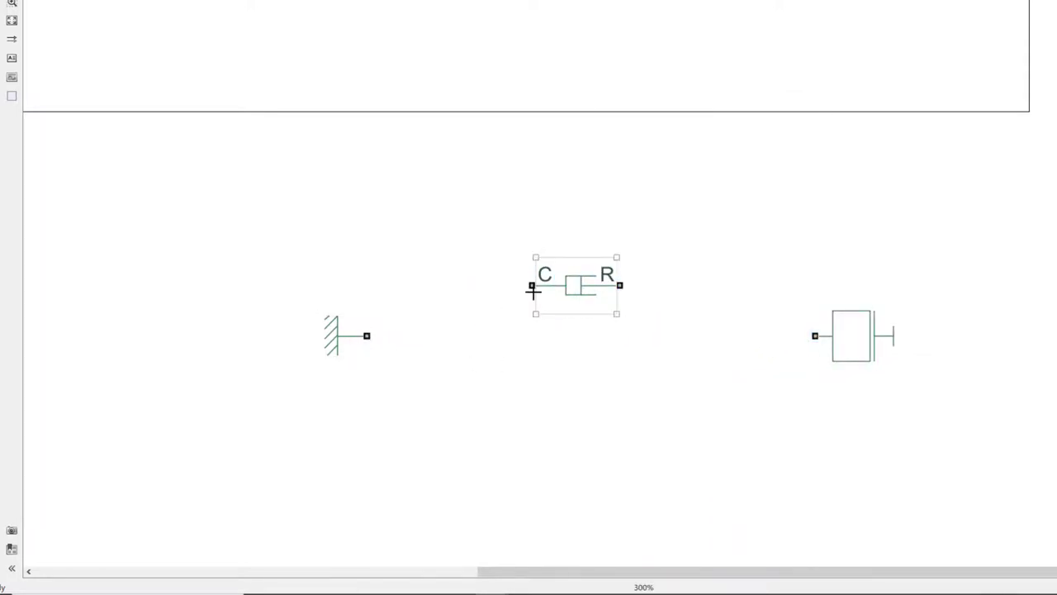
left_click_drag(531, 285, 368, 335)
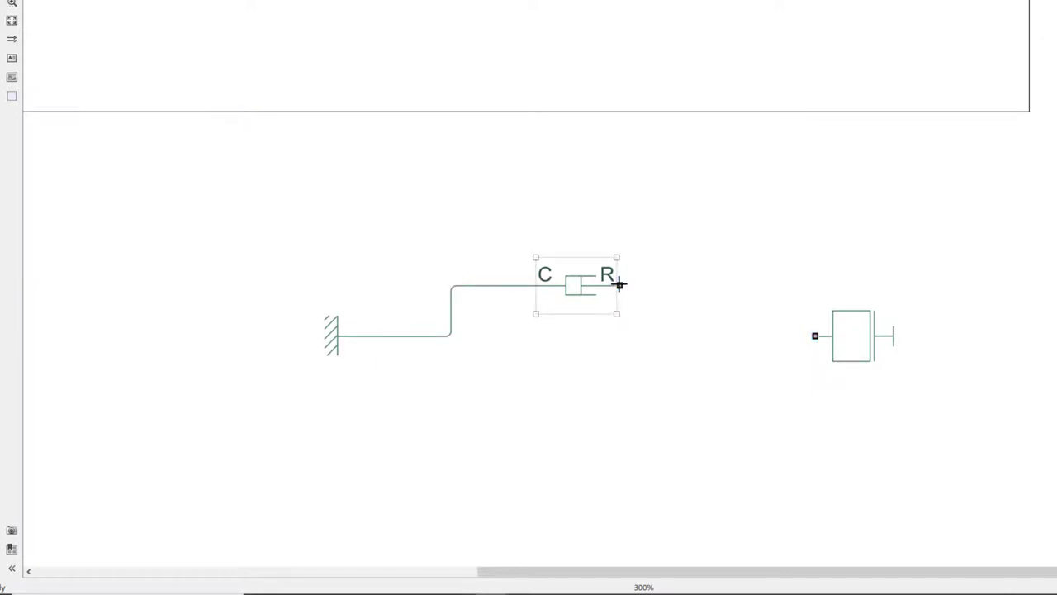
left_click_drag(619, 285, 811, 335)
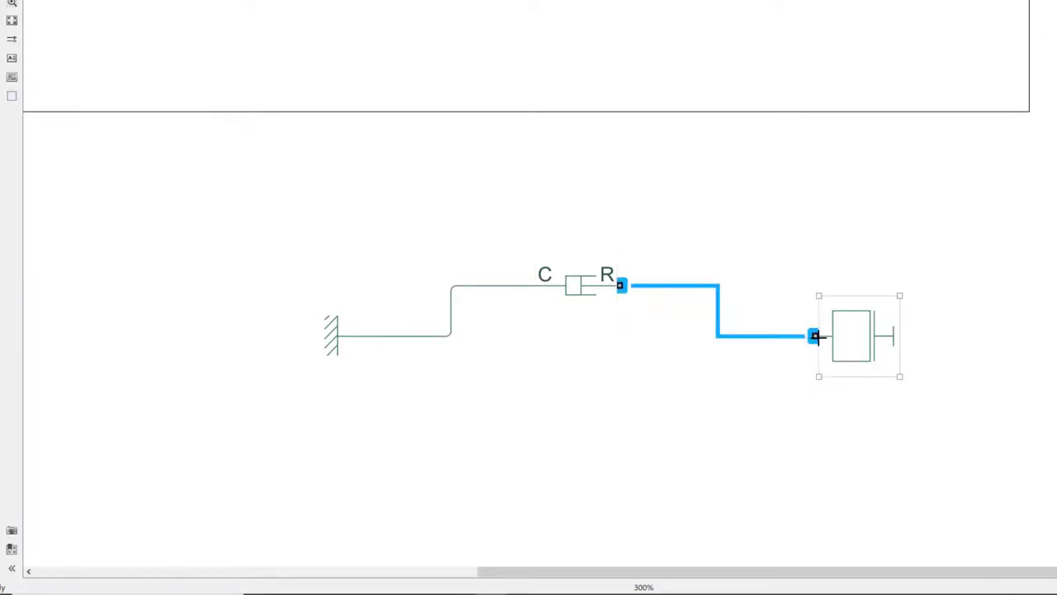
left_click(810, 348)
left_click(576, 295)
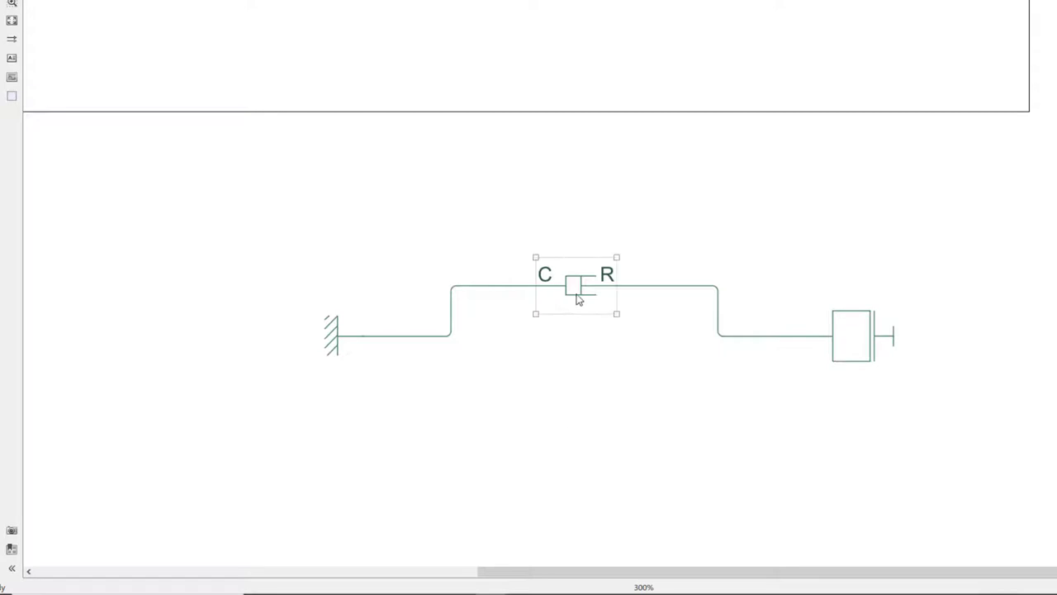
Add a Translational Spring block below the damper with spring rate k
left_click(572, 373)
type("spring")
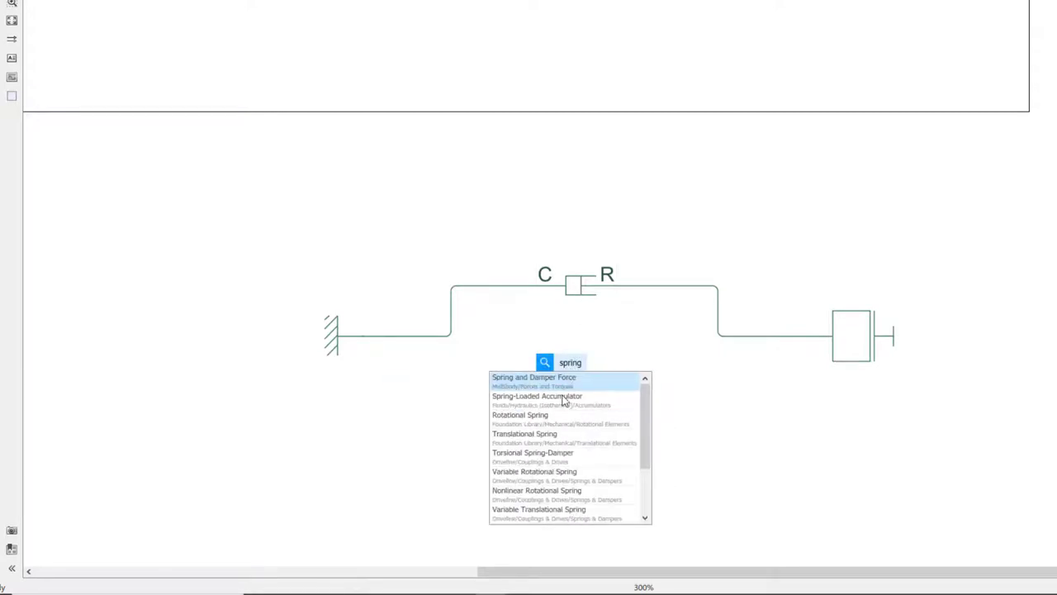
left_click(537, 441)
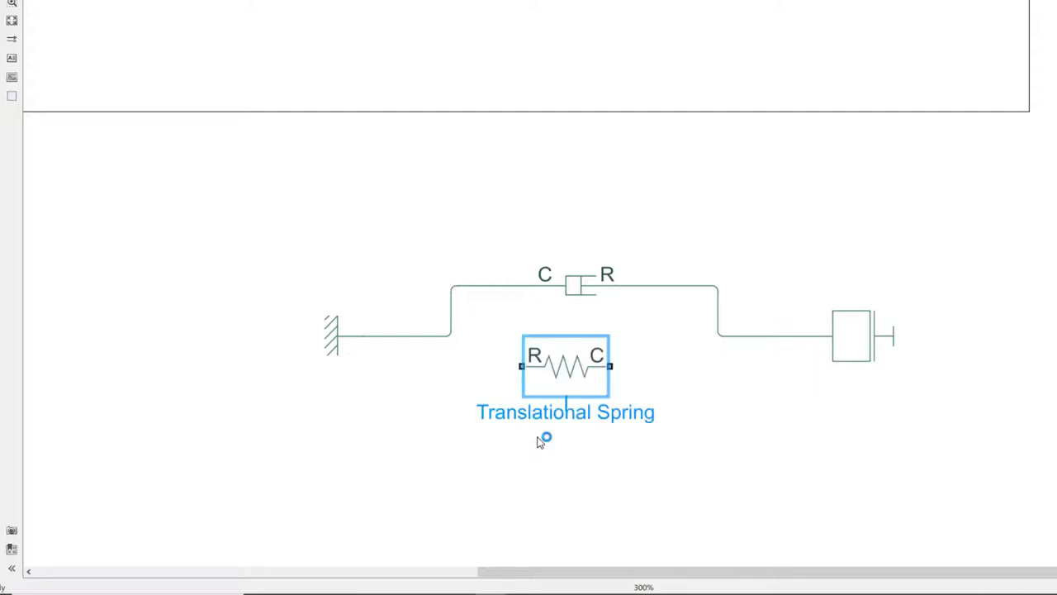
type("k")
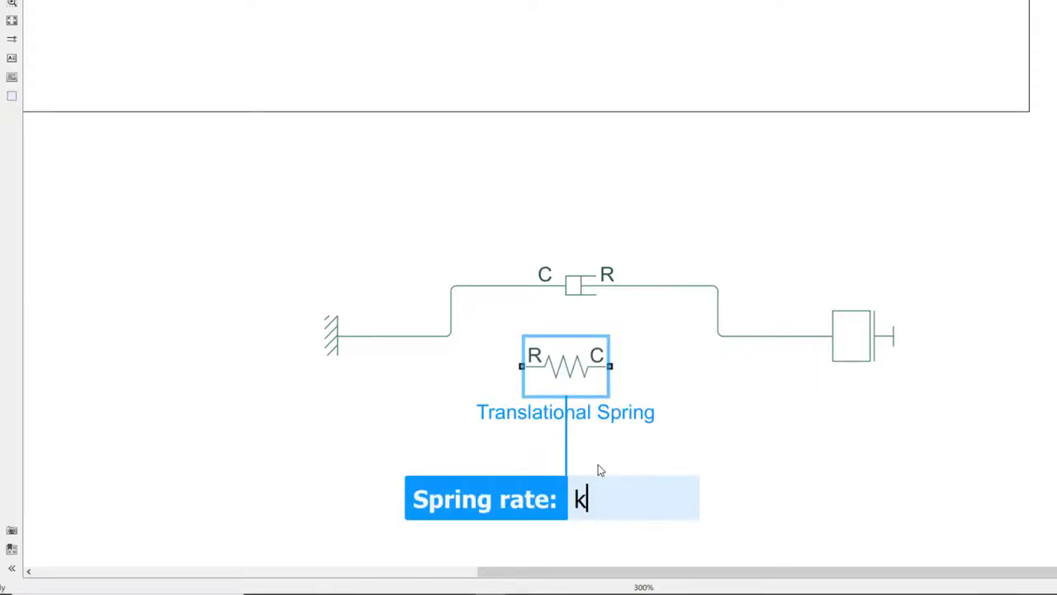
key("Return")
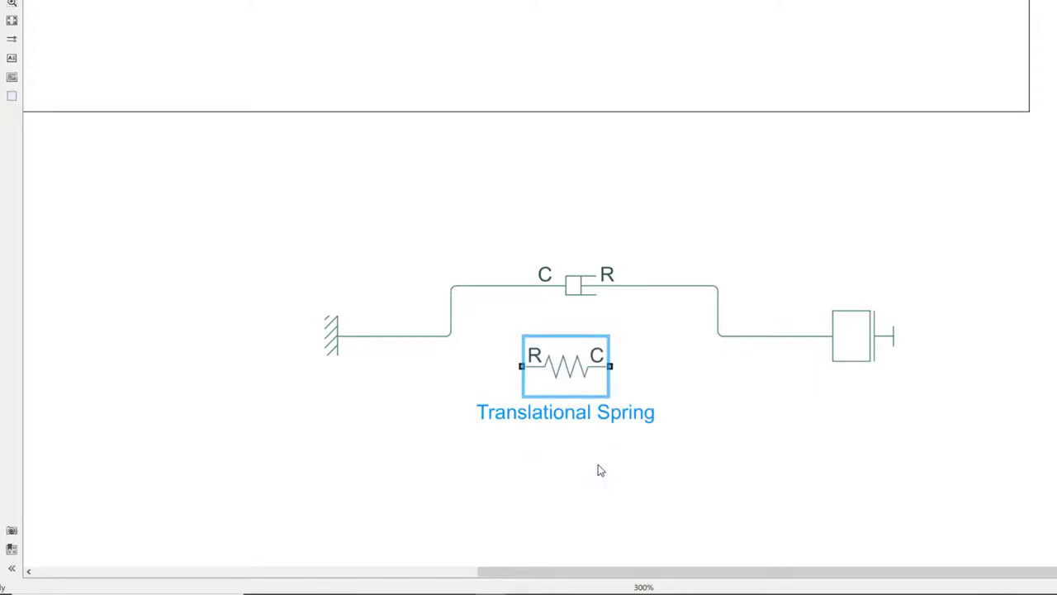
Flip the spring left-right and move it directly under the damper
right_click(583, 376)
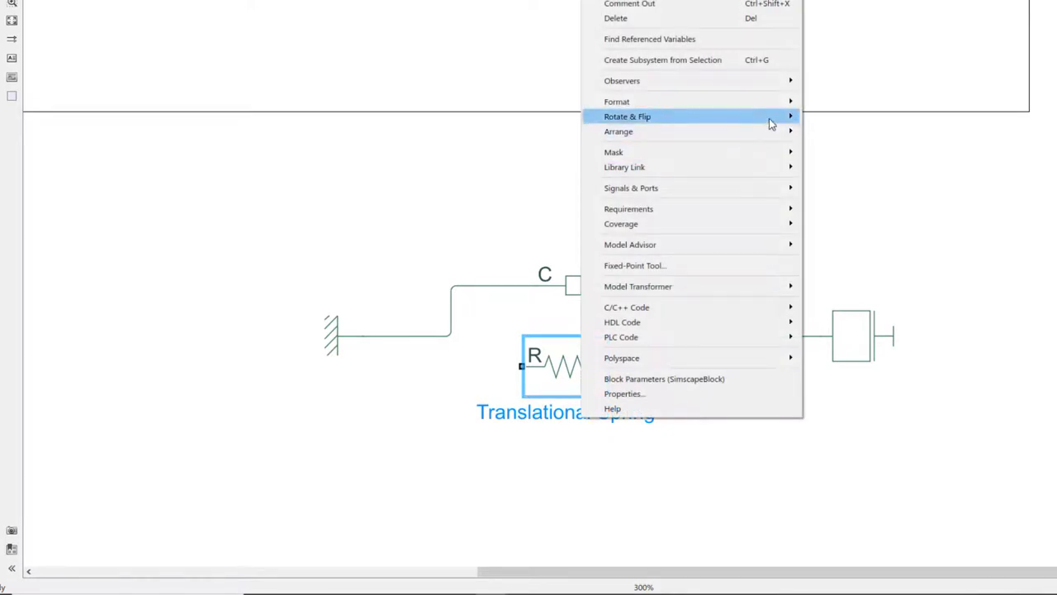
mouse_move(771, 117)
mouse_move(875, 155)
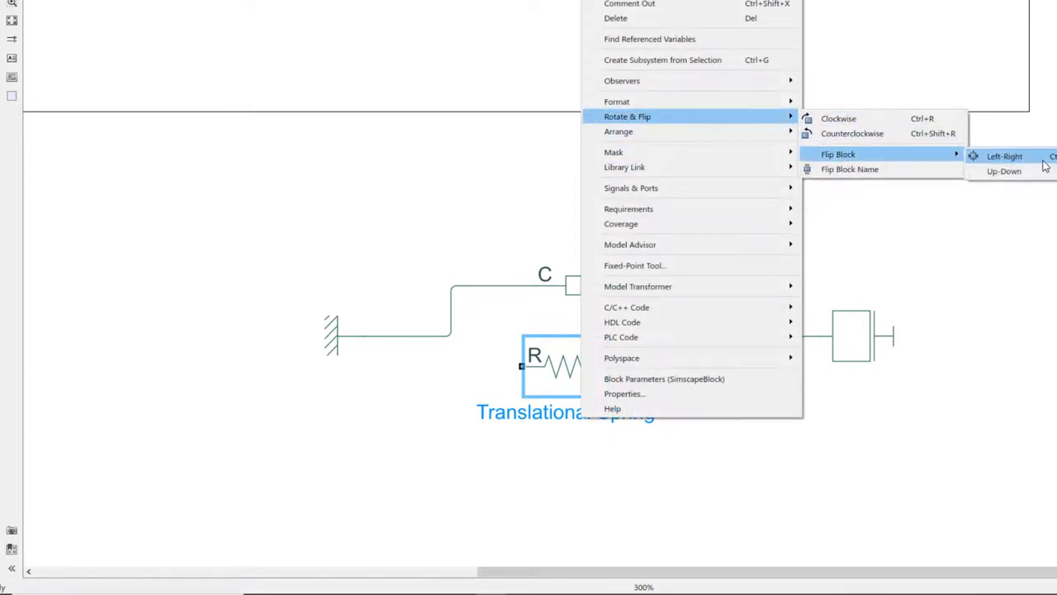
left_click(996, 154)
left_click_drag(560, 374, 570, 393)
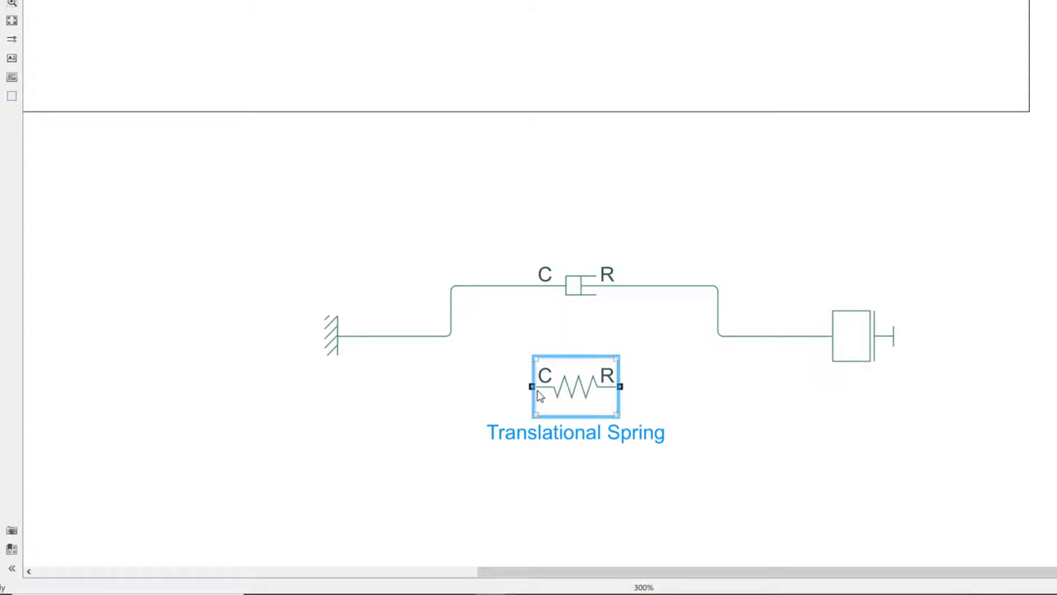
Wire the spring in parallel with the damper, joining C to the reference-side line and R to the mass-side line
left_click(402, 393)
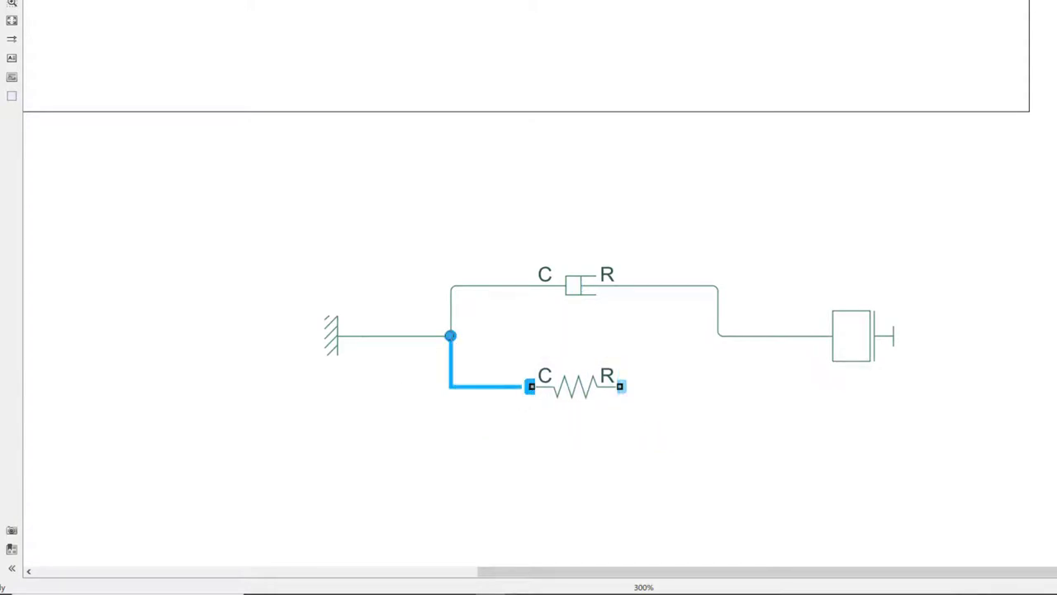
left_click_drag(450, 335, 450, 336)
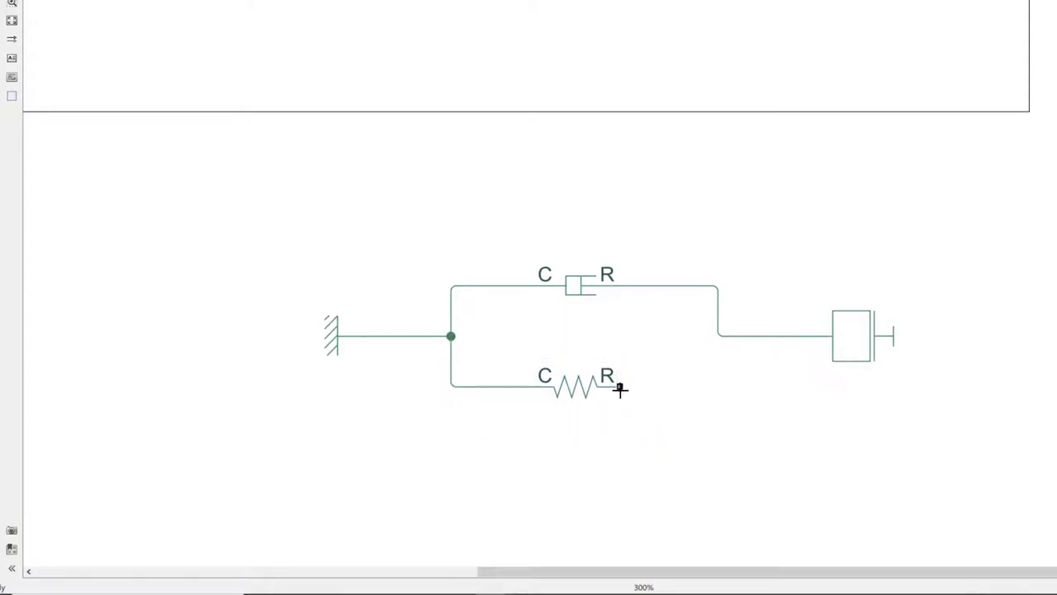
left_click_drag(620, 386, 719, 336)
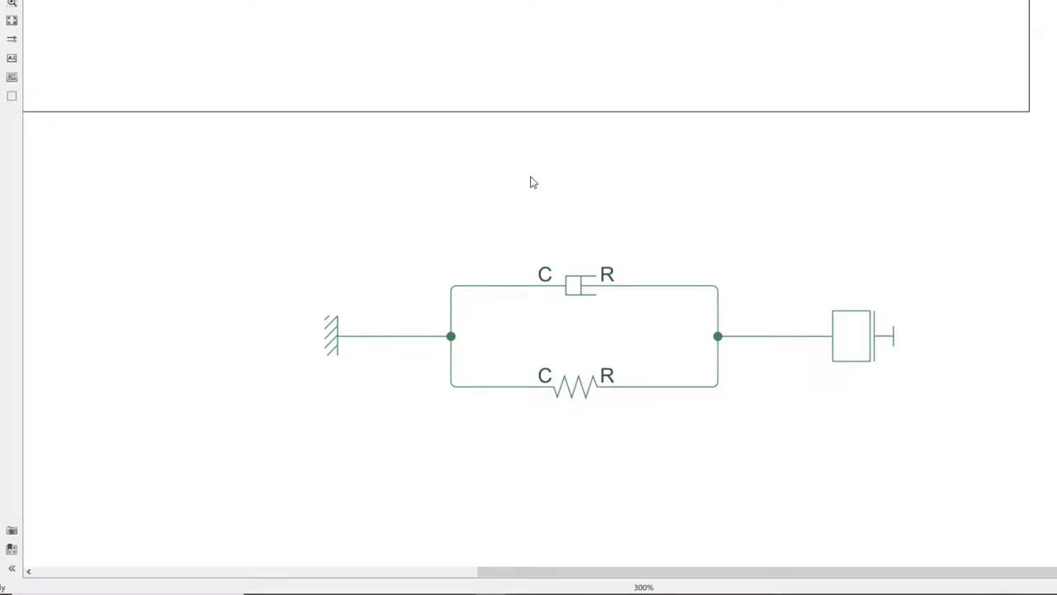
Add an Ideal Force Sensor block above the damper, between the damper and the feedback line
type("Forece")
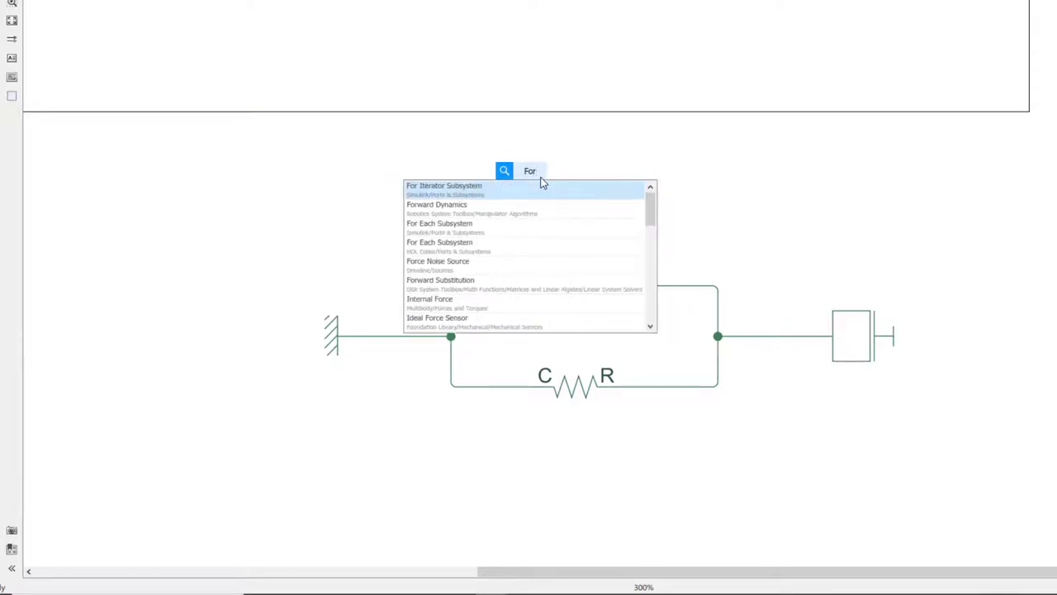
key("BackSpace")
key("BackSpace")
key("BackSpace")
type("ce")
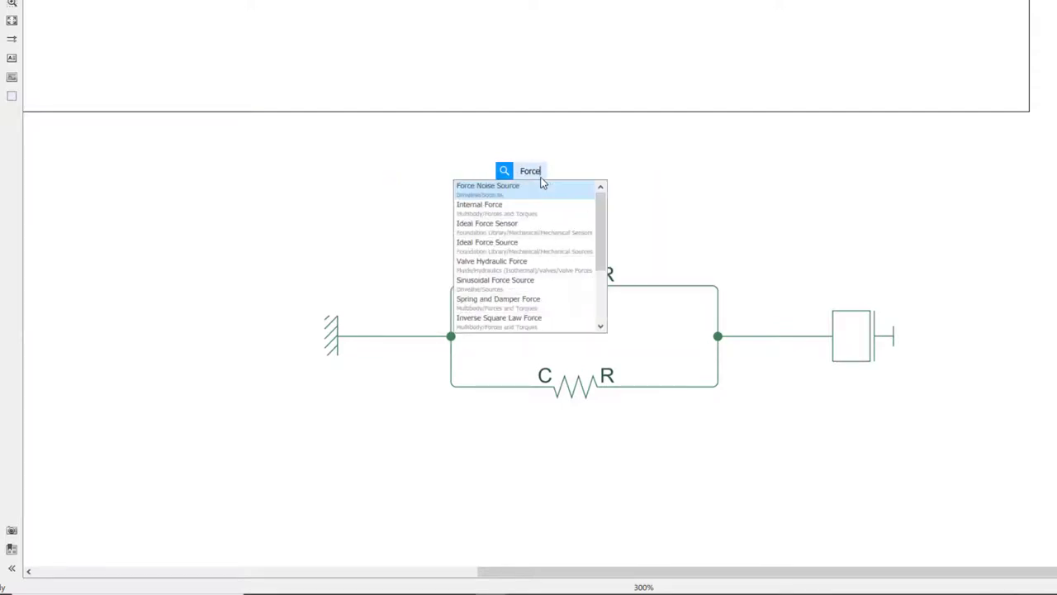
left_click(508, 229)
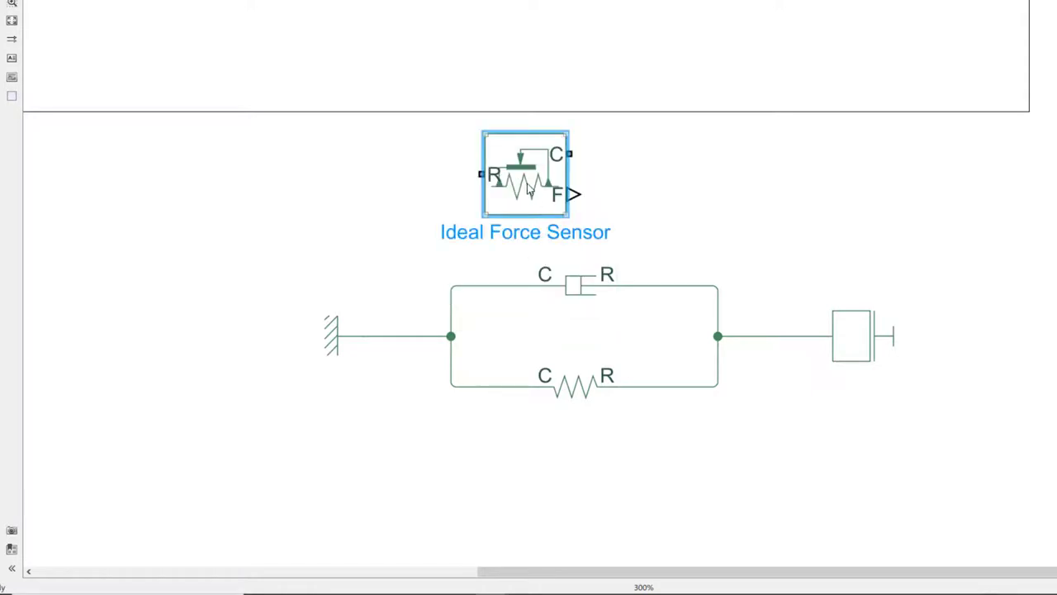
left_click_drag(524, 196, 493, 198)
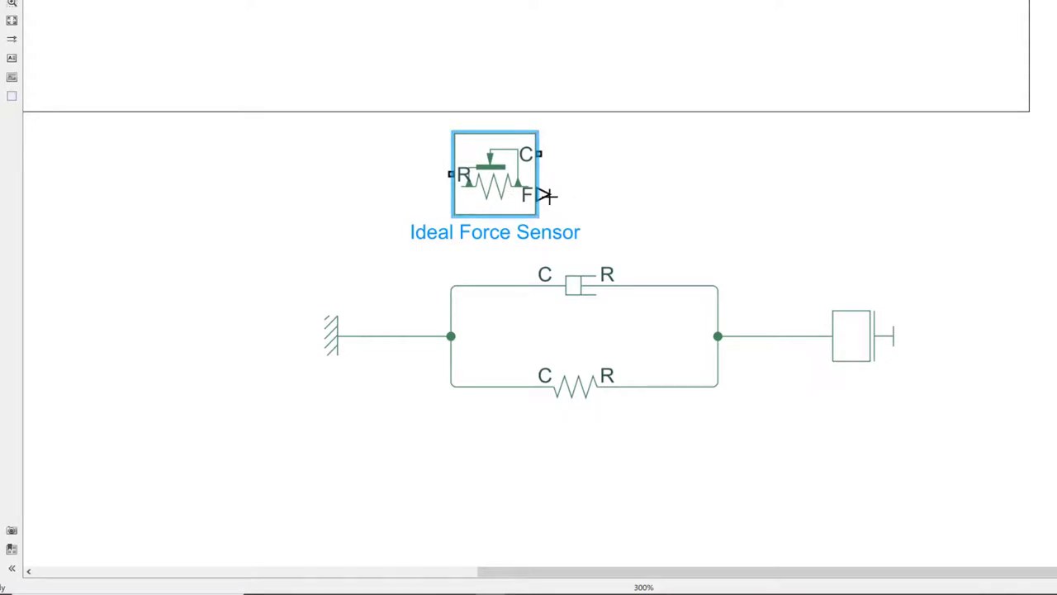
Flip the Ideal Force Sensor left-right so its R port faces the mass side
right_click(513, 182)
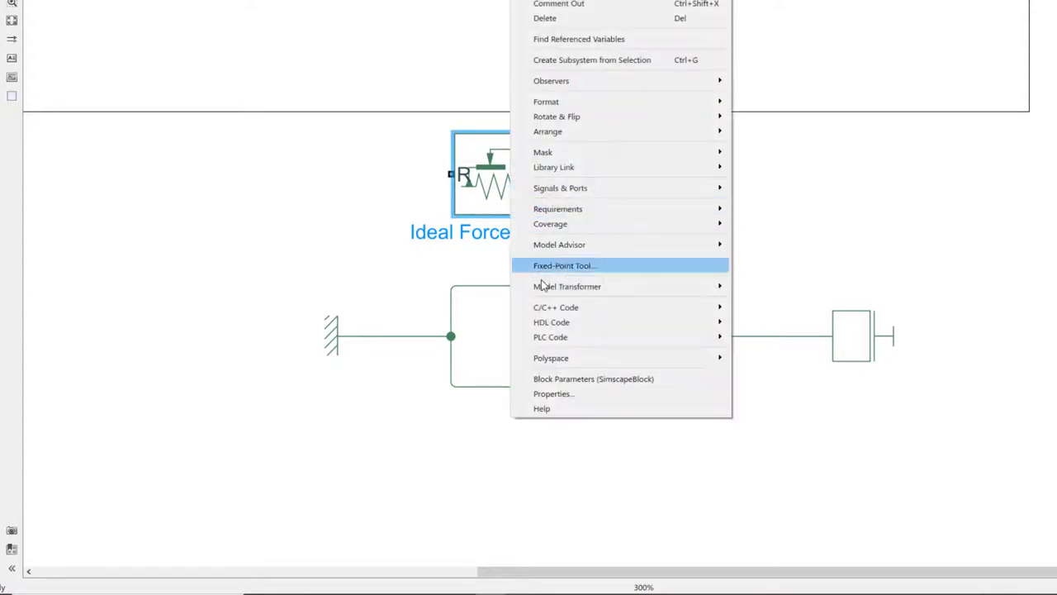
mouse_move(695, 116)
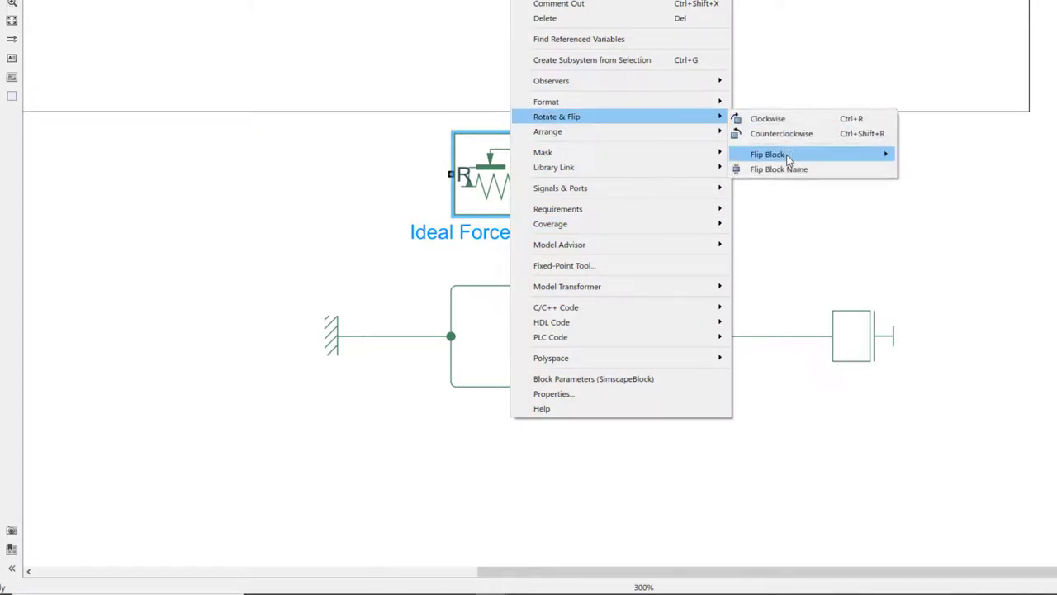
mouse_move(786, 155)
left_click(876, 156)
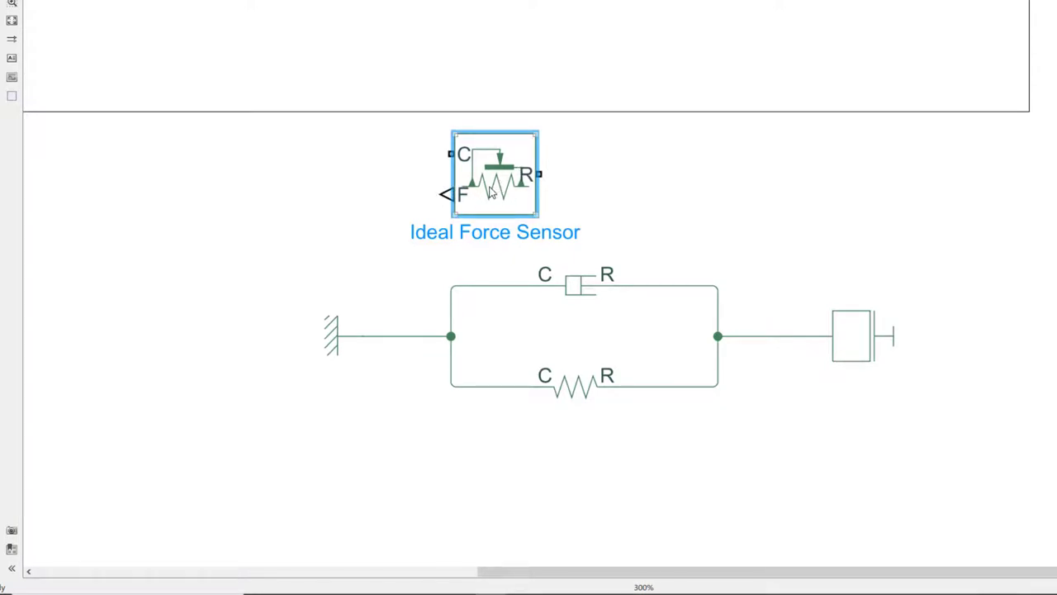
Wire the Ideal Force Sensor in parallel with the damper, joining R to the mass-side line and C to the reference-side line
left_click(652, 187)
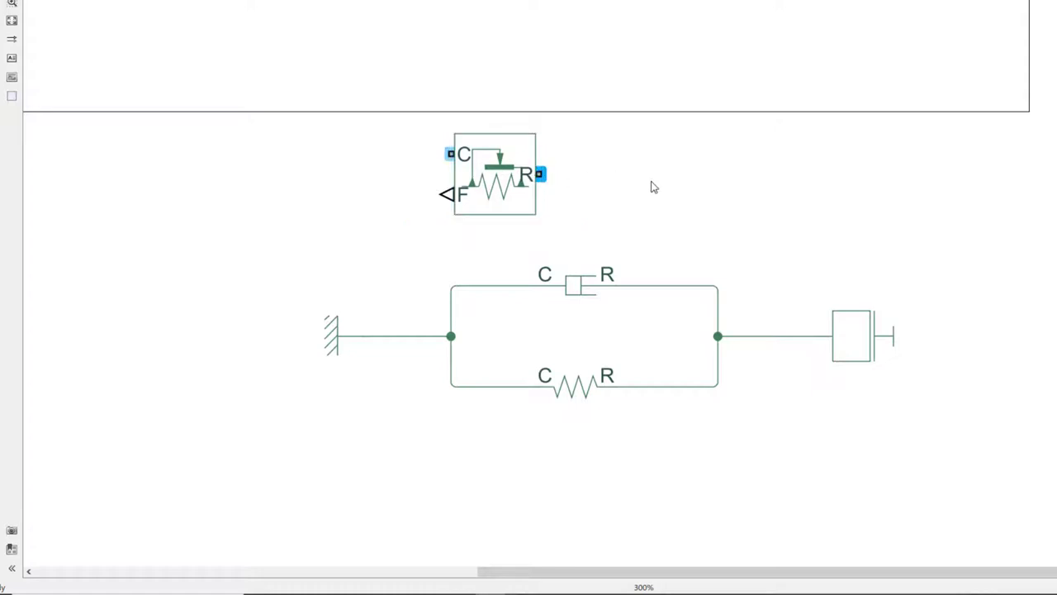
left_click(716, 293)
left_click(652, 429)
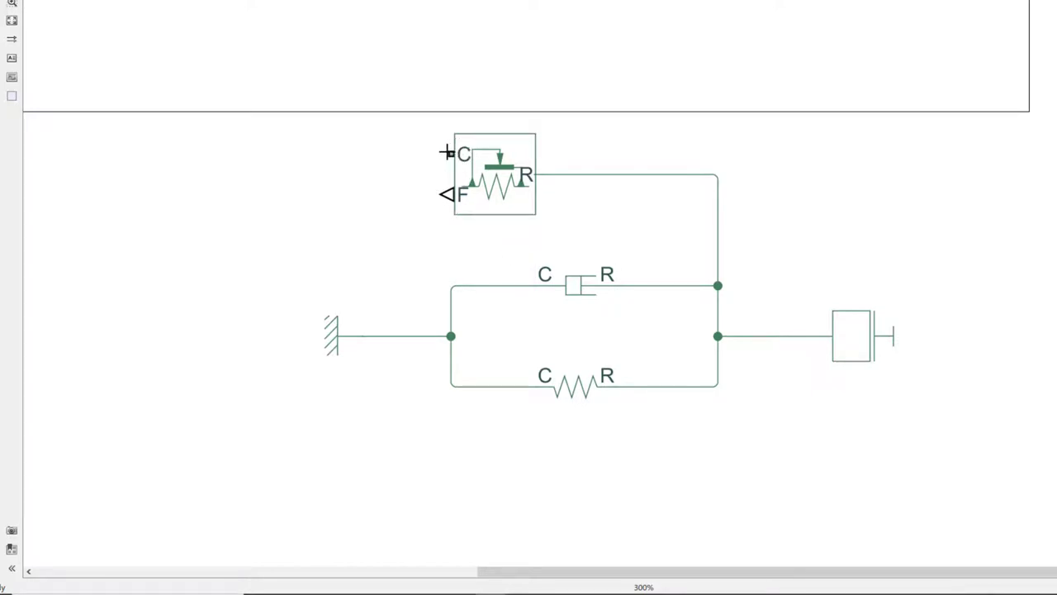
left_click(449, 153)
left_click(384, 338)
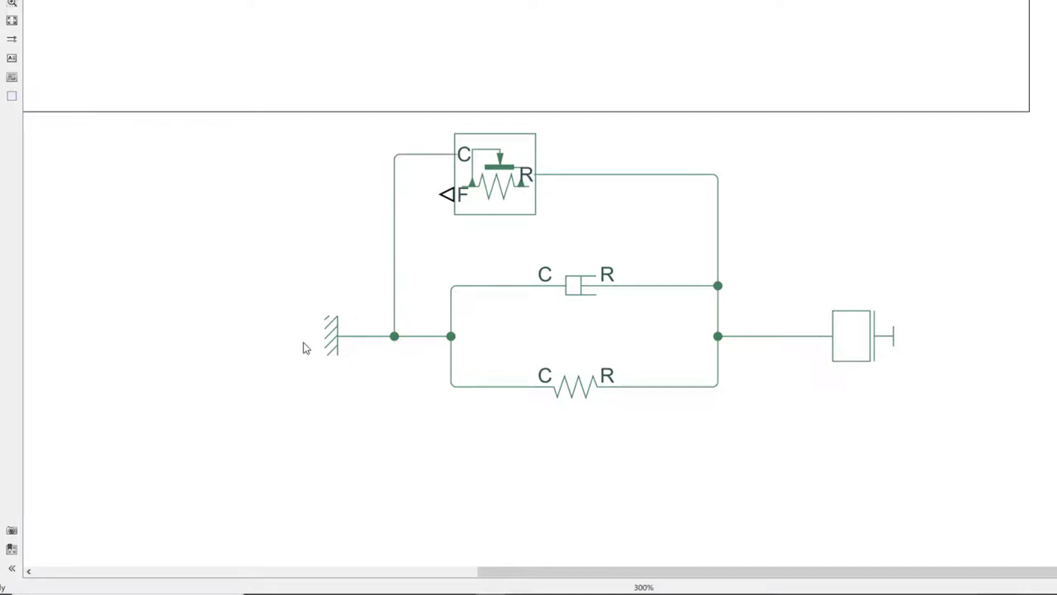
left_click(458, 208)
left_click(393, 211)
left_click(463, 196)
left_click(498, 188)
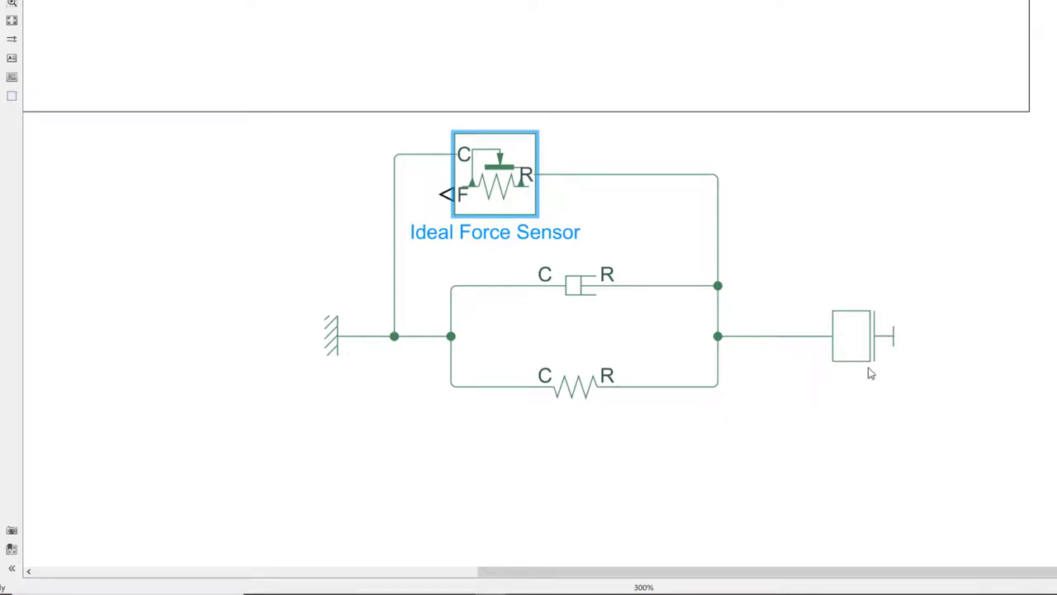
left_click(723, 435)
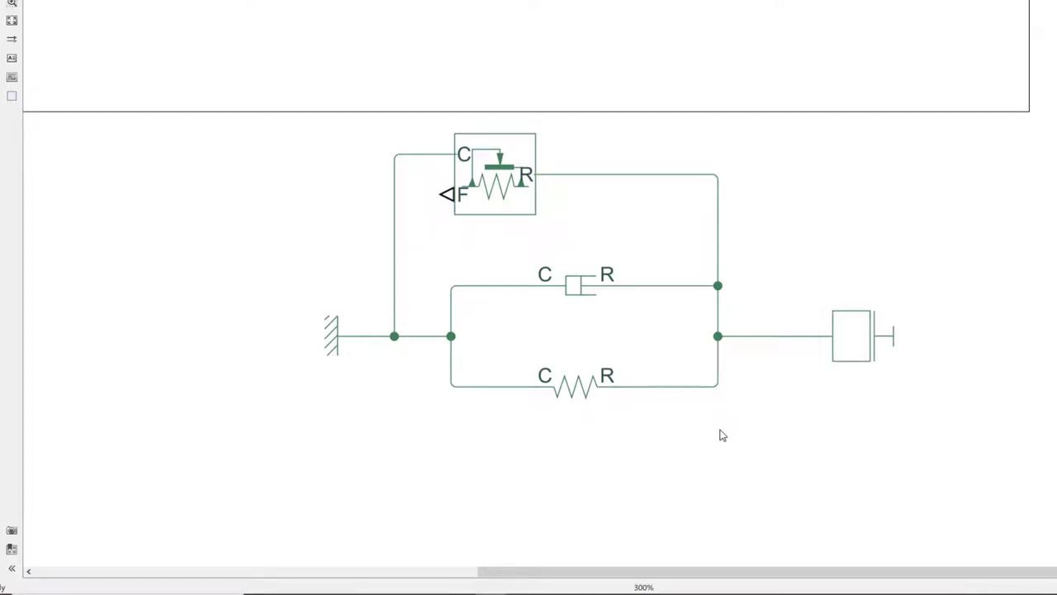
Add an Ideal Translational Motion Sensor block below the spring
double_click(719, 467)
type("motion")
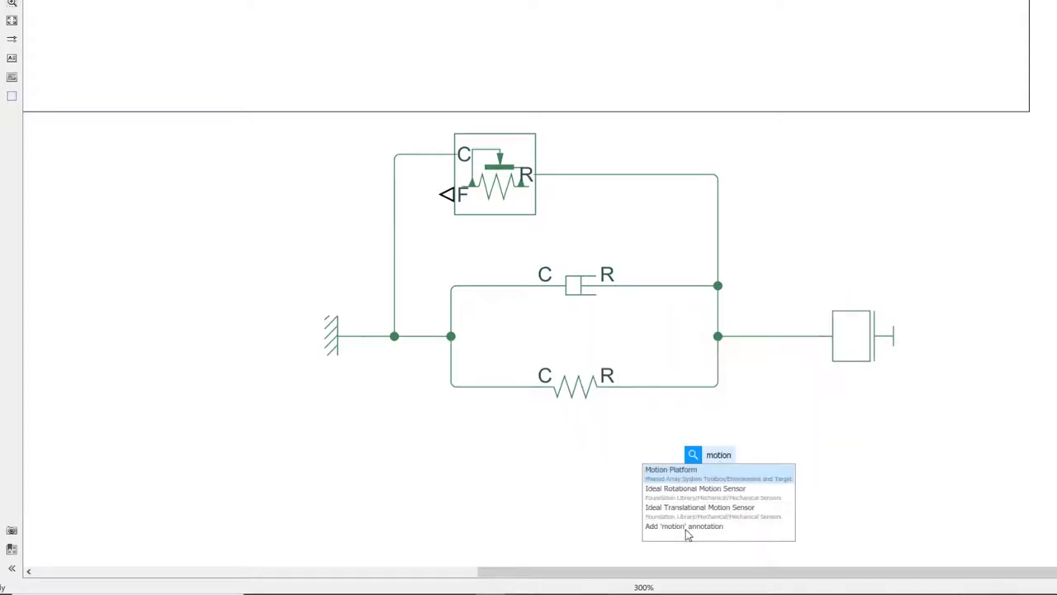
left_click(706, 510)
scroll(704, 521, "down", 2)
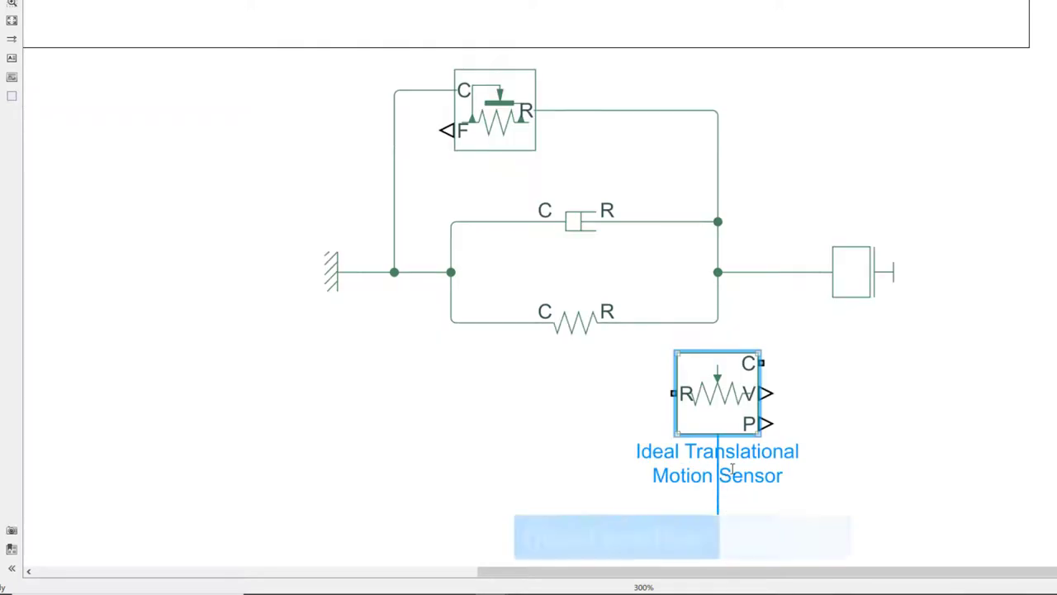
Flip the Ideal Translational Motion Sensor left-right and position it below the spring with room for wiring
right_click(736, 449)
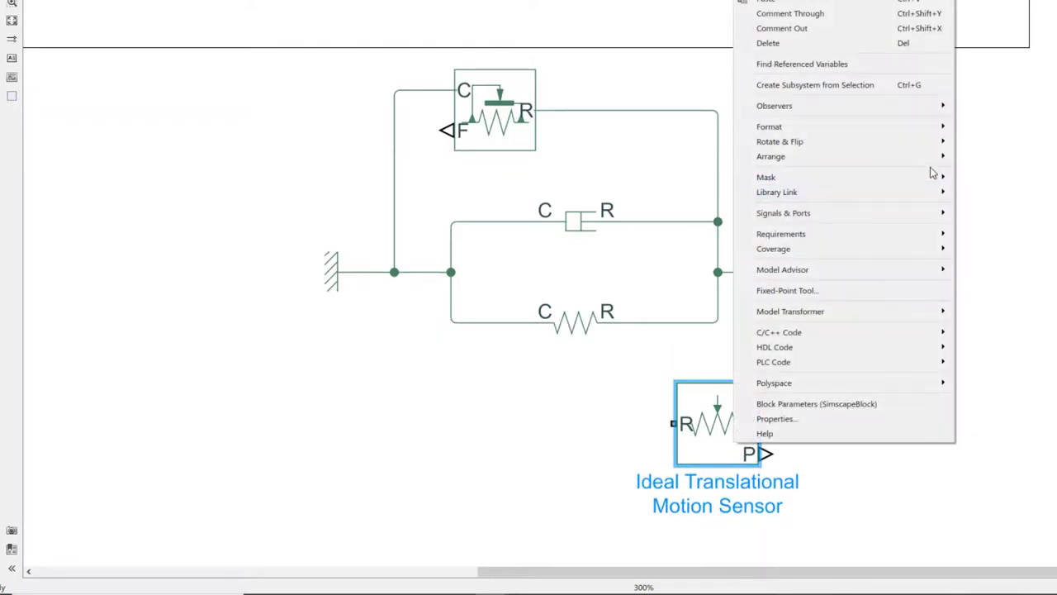
mouse_move(941, 143)
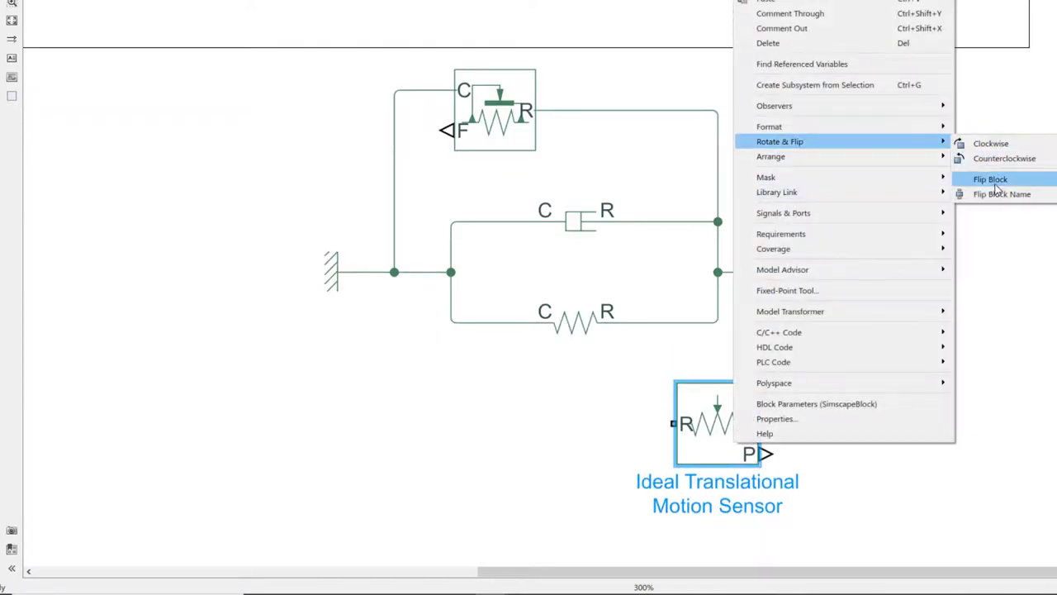
left_click(991, 179)
left_click_drag(699, 451, 702, 490)
left_click_drag(760, 461, 711, 463)
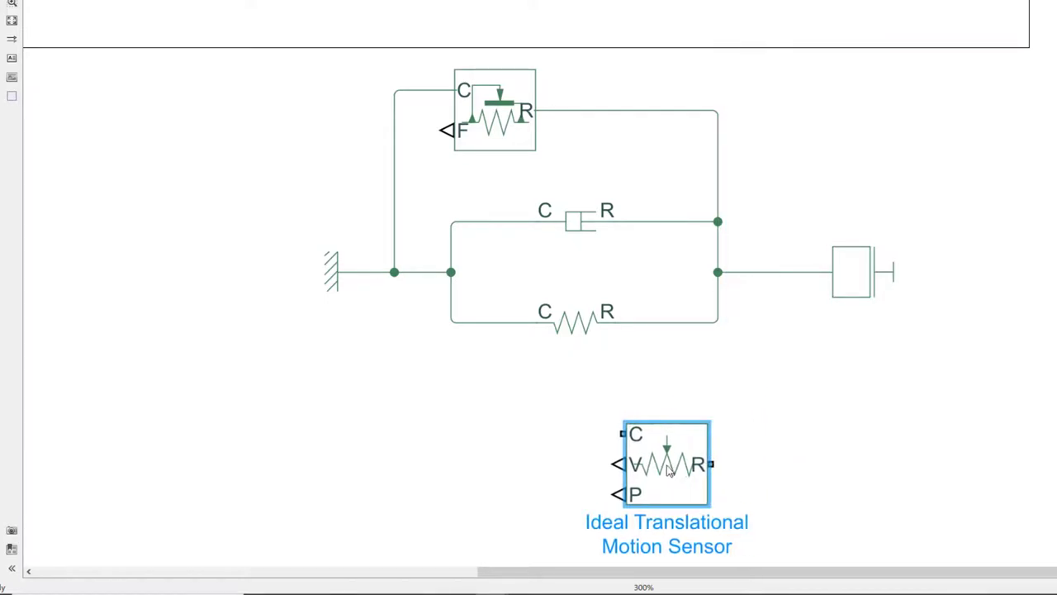
Wire the motion sensor's R port to the mass-side line and its C port to the reference-side junction, shifting the sensor to straighten the line
left_click(714, 464)
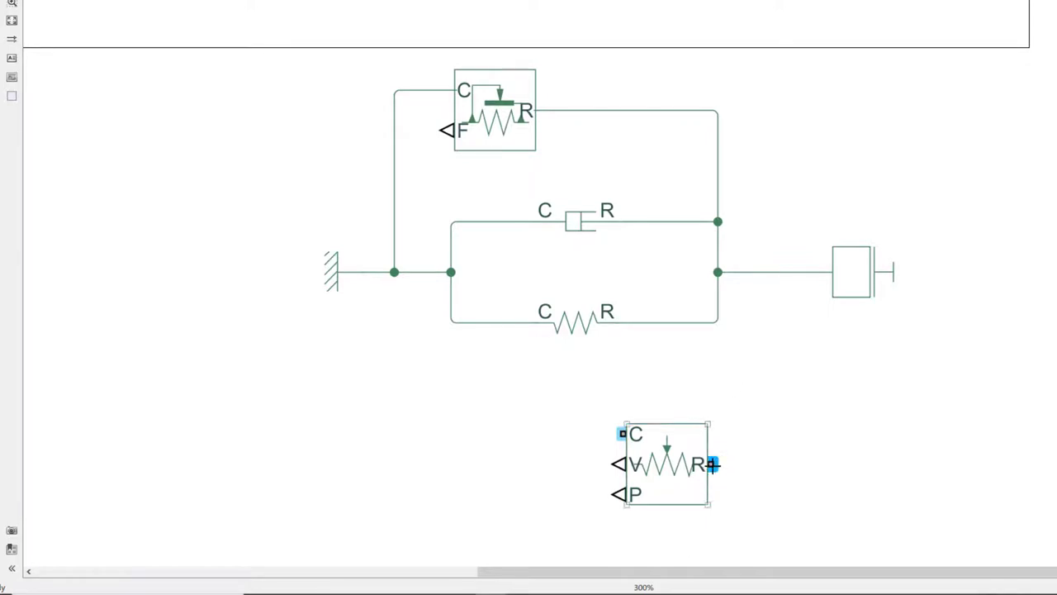
left_click(718, 322)
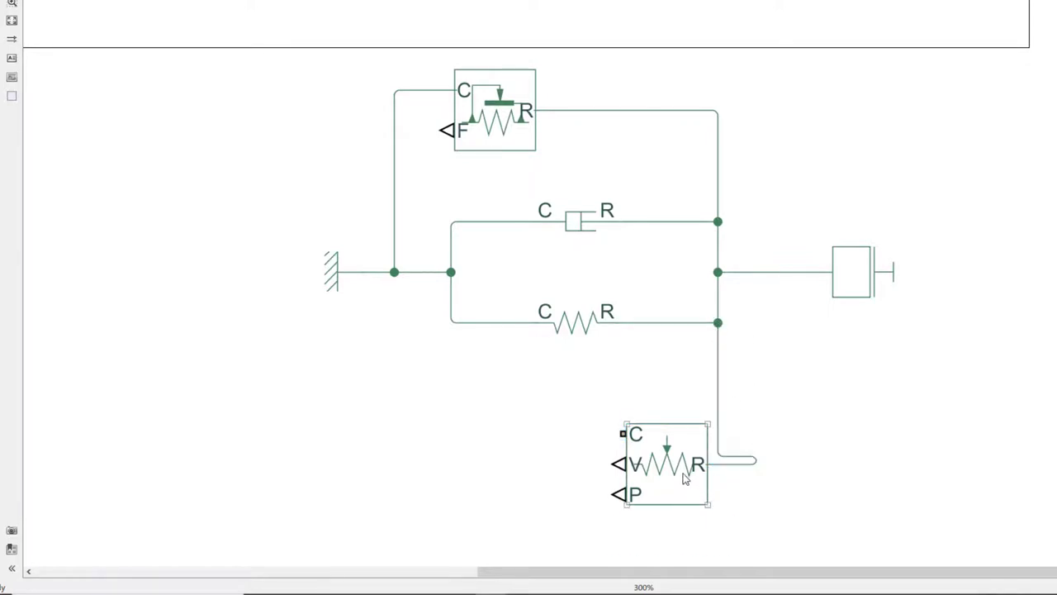
left_click_drag(685, 479, 660, 479)
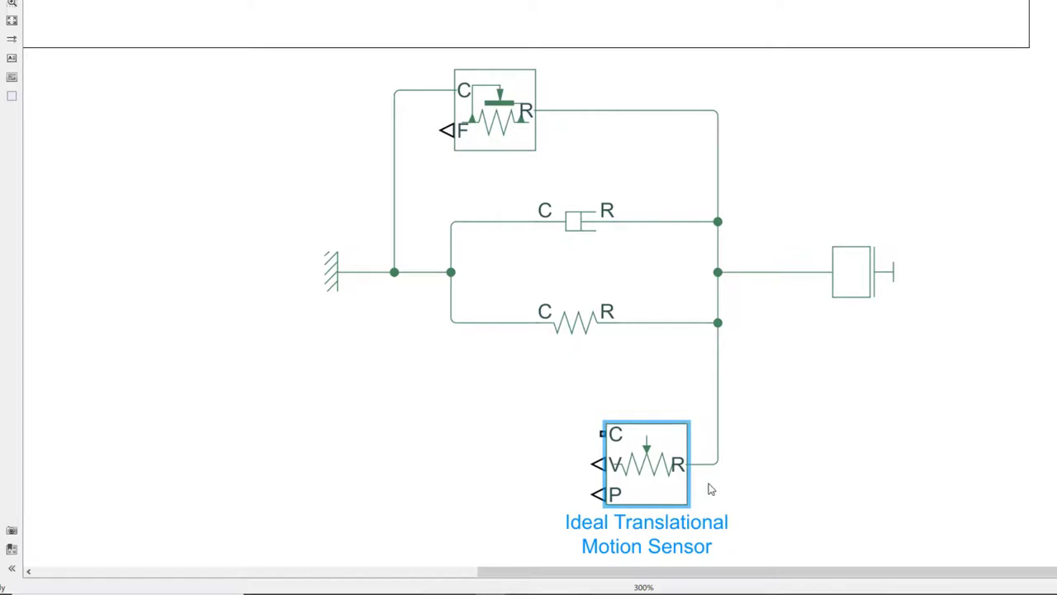
left_click(599, 434)
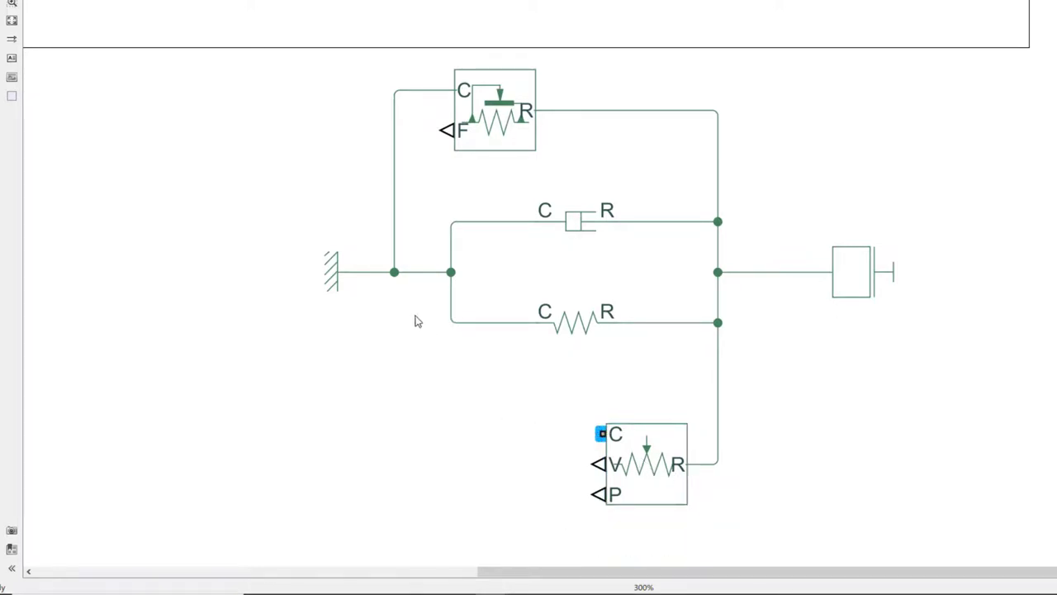
left_click(394, 272)
left_click(645, 450)
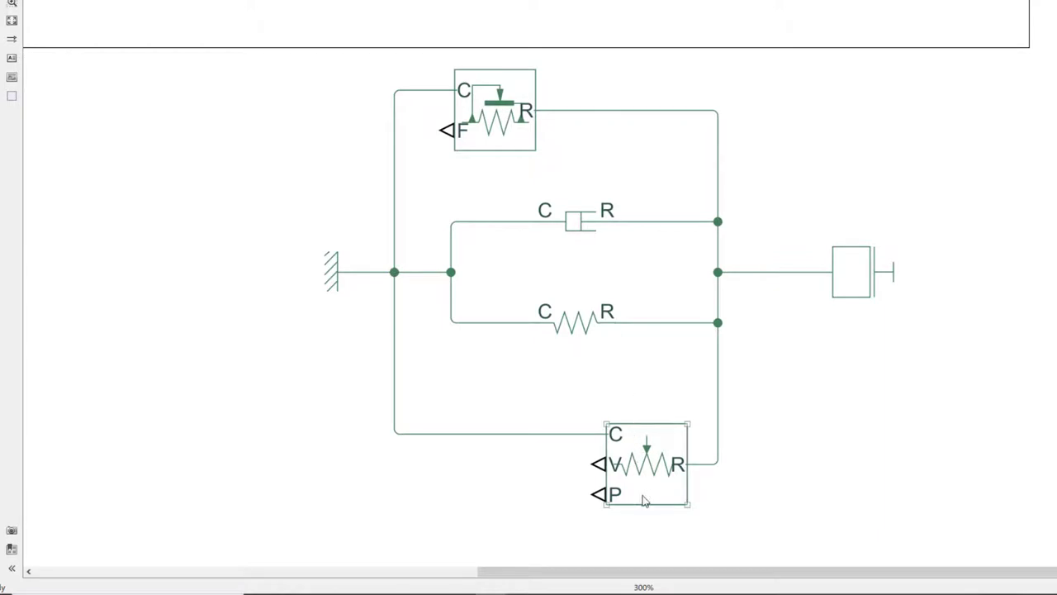
left_click(620, 472)
Add a PS Terminator block beside the motion sensor's output ports
double_click(375, 484)
type("termi")
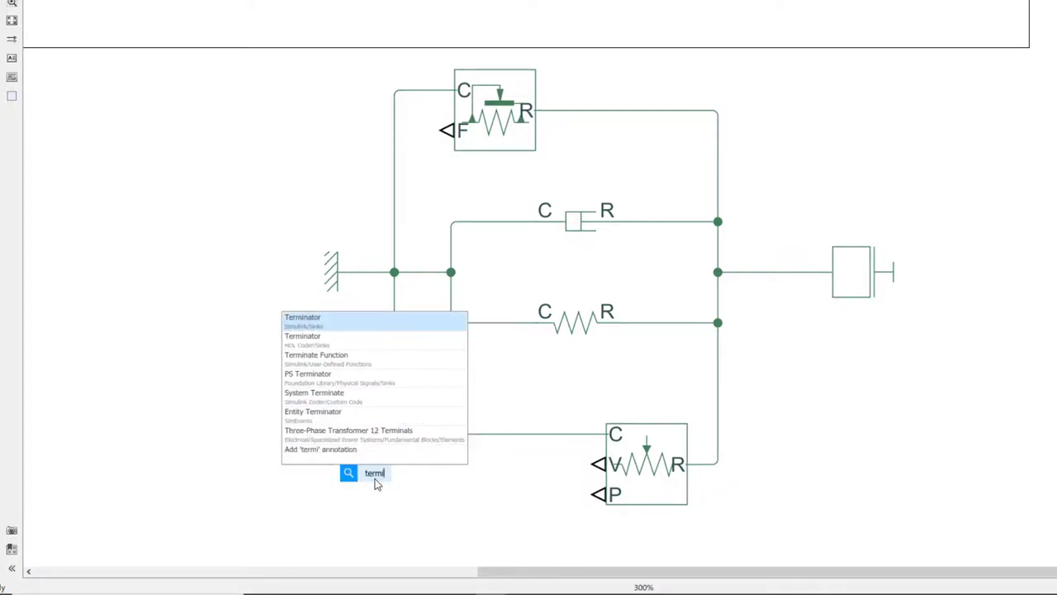
left_click(437, 388)
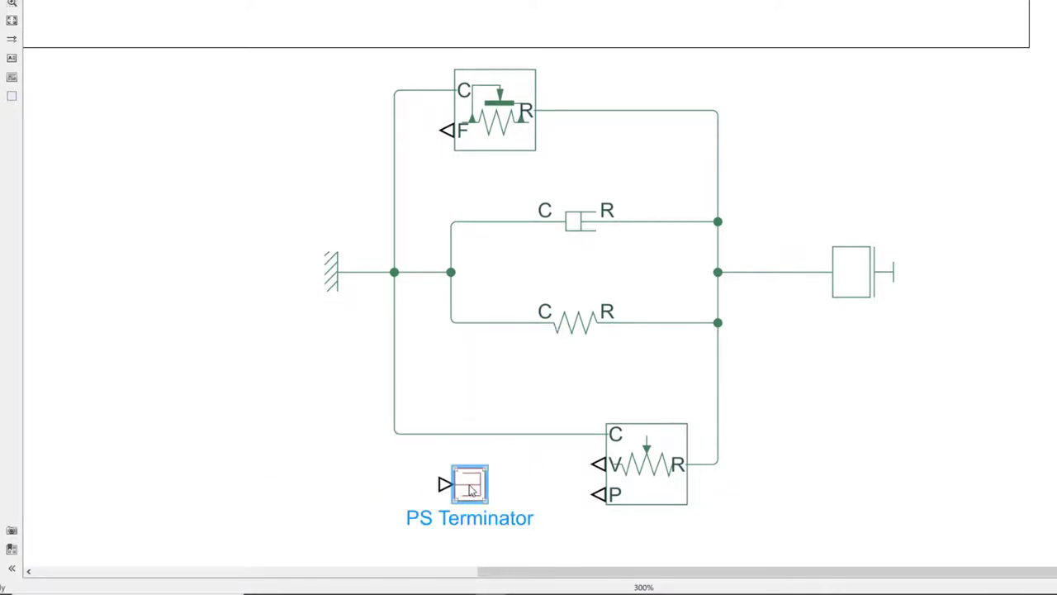
Flip the PS Terminator left-right, connect it to the motion sensor's V output and move it closer to the sensor
right_click(470, 479)
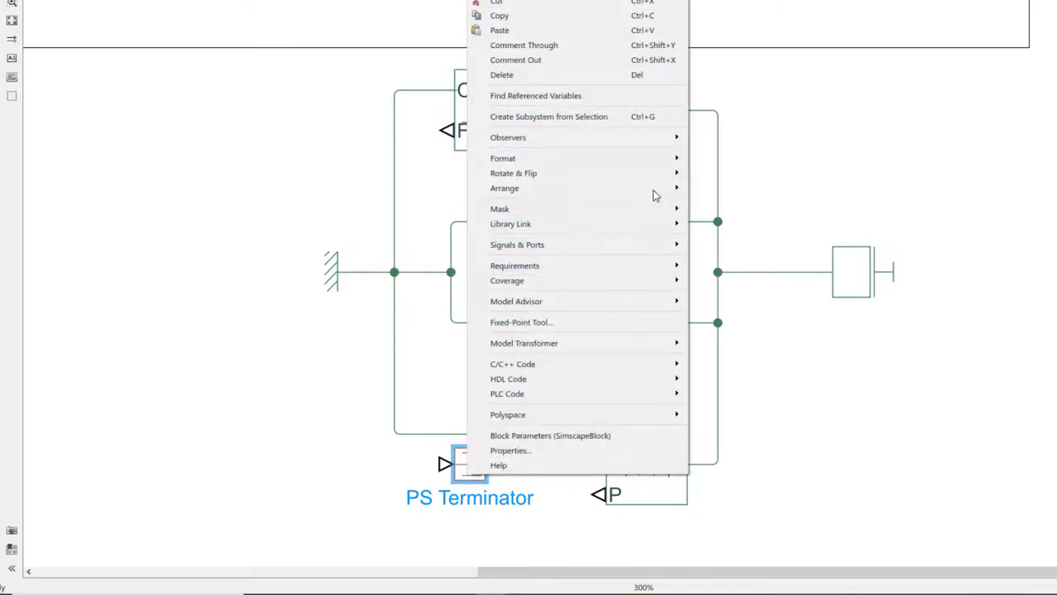
mouse_move(656, 176)
mouse_move(831, 209)
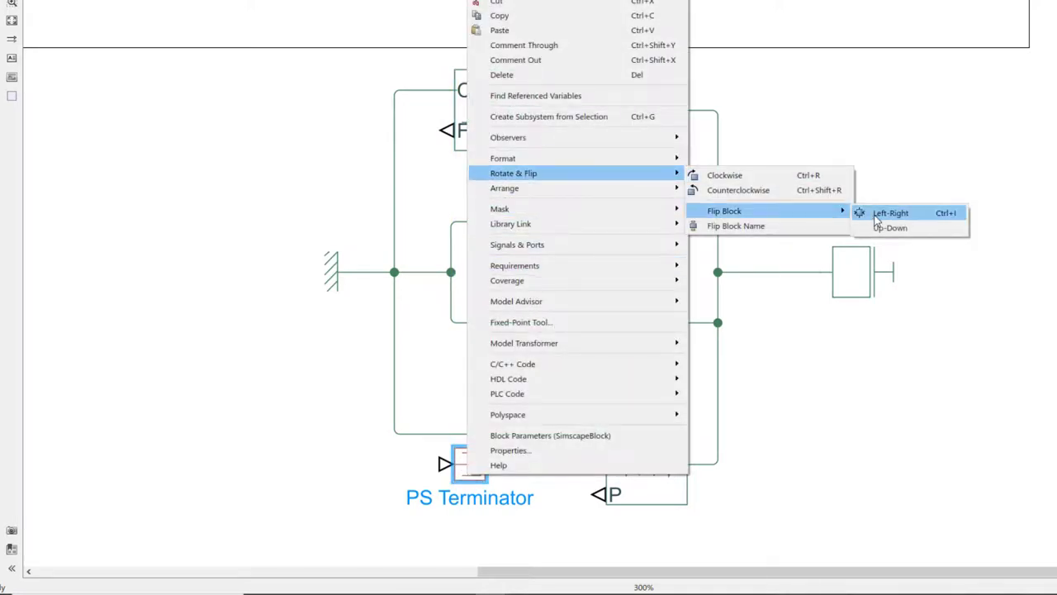
left_click(884, 212)
left_click_drag(494, 465, 598, 464)
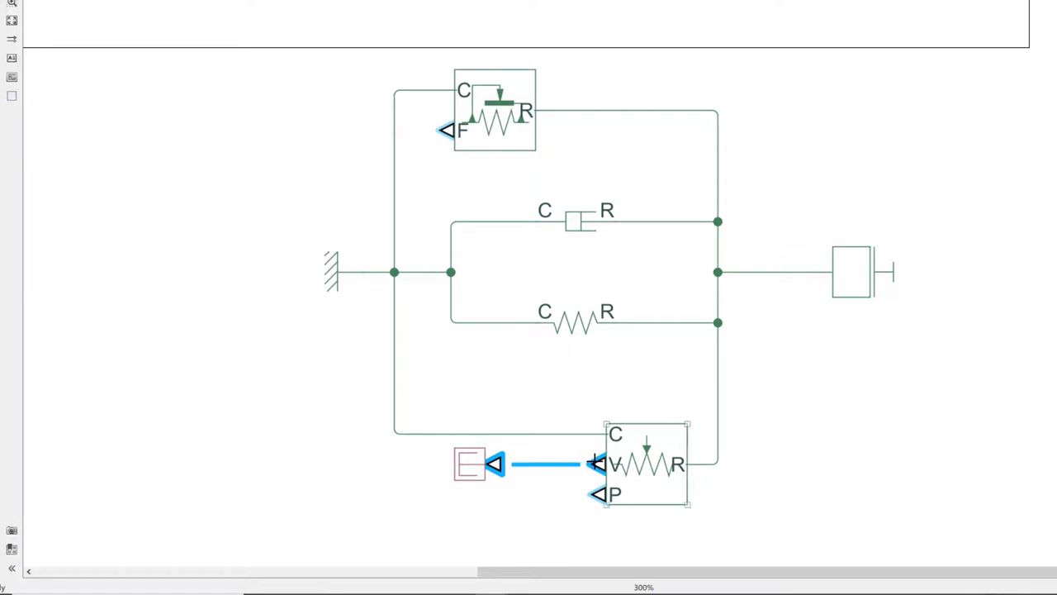
left_click_drag(482, 473, 531, 473)
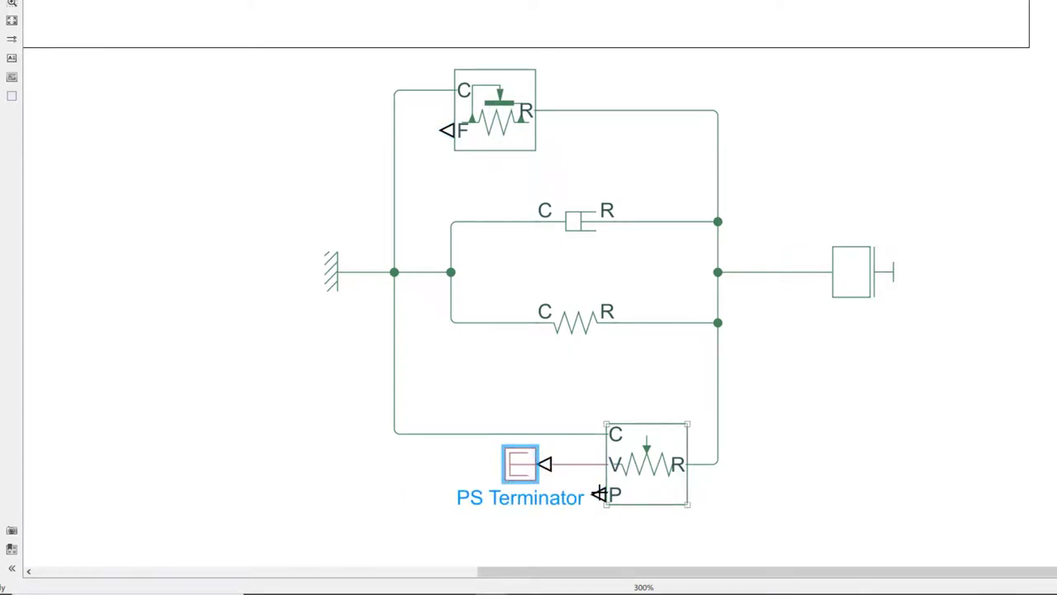
scroll(609, 450, "down", 2)
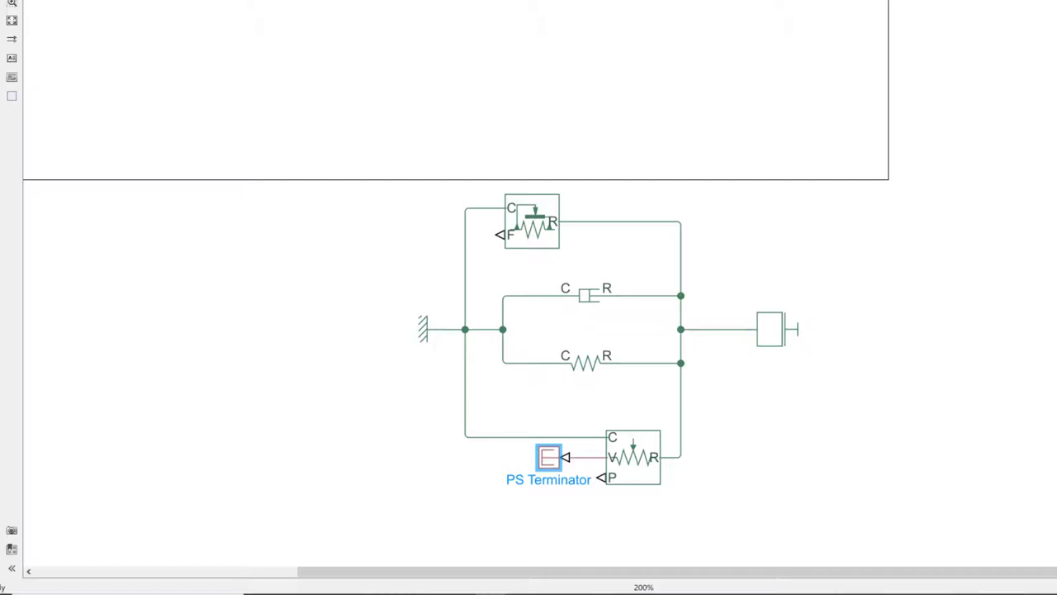
scroll(457, 330, "up", 10)
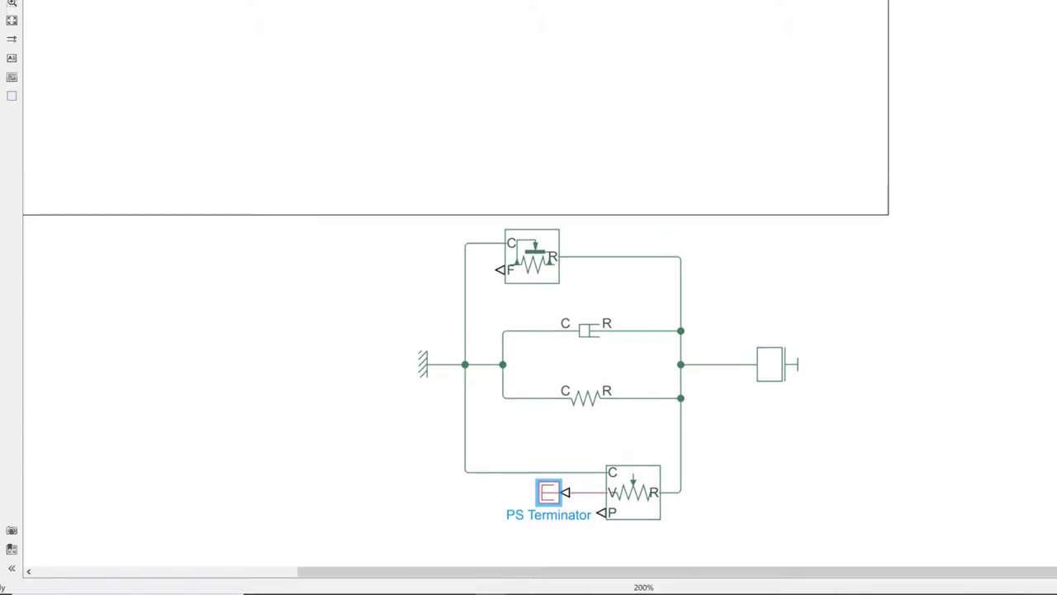
left_click(889, 201)
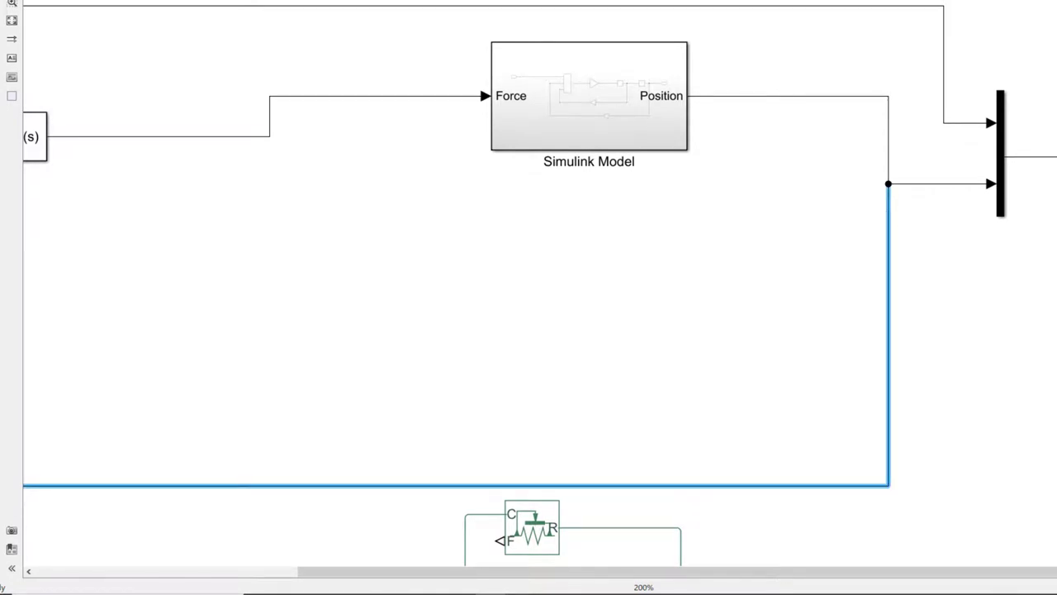
scroll(529, 298, "down", 5)
left_click_drag(857, 277, 363, 551)
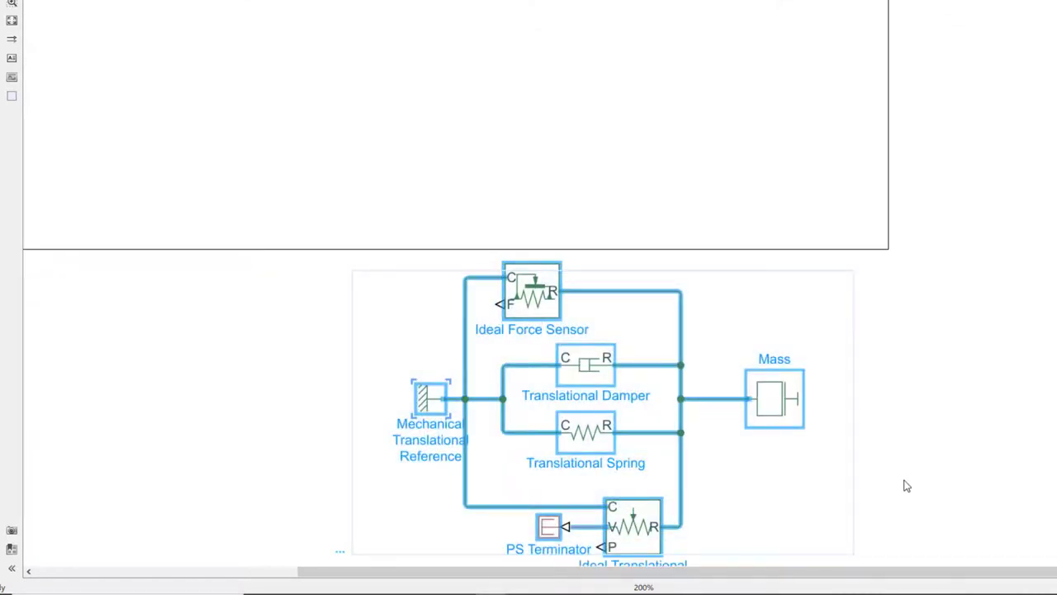
left_click(906, 486)
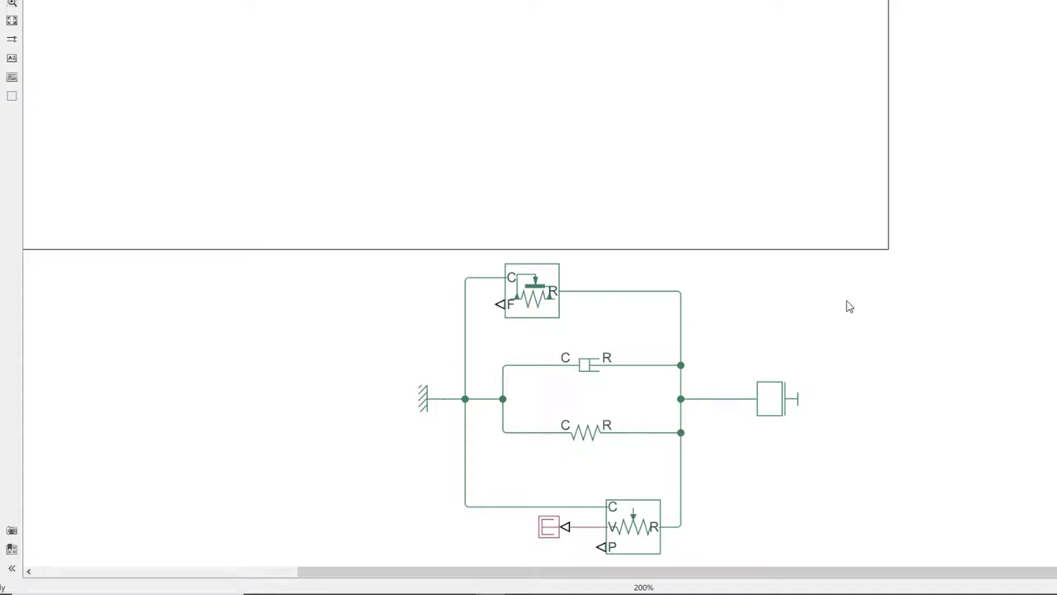
Move the entire Simscape network up inside the feedback loop, beneath the Simulink Model subsystem
left_click(512, 306)
scroll(676, 317, "down", 2)
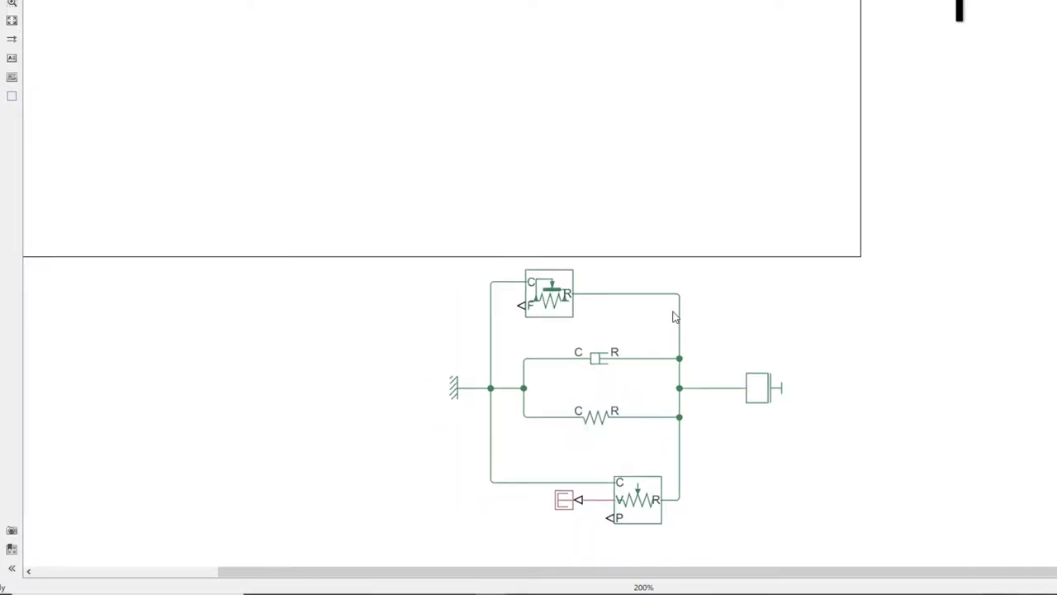
left_click_drag(800, 291, 437, 494)
left_click_drag(581, 329, 423, 64)
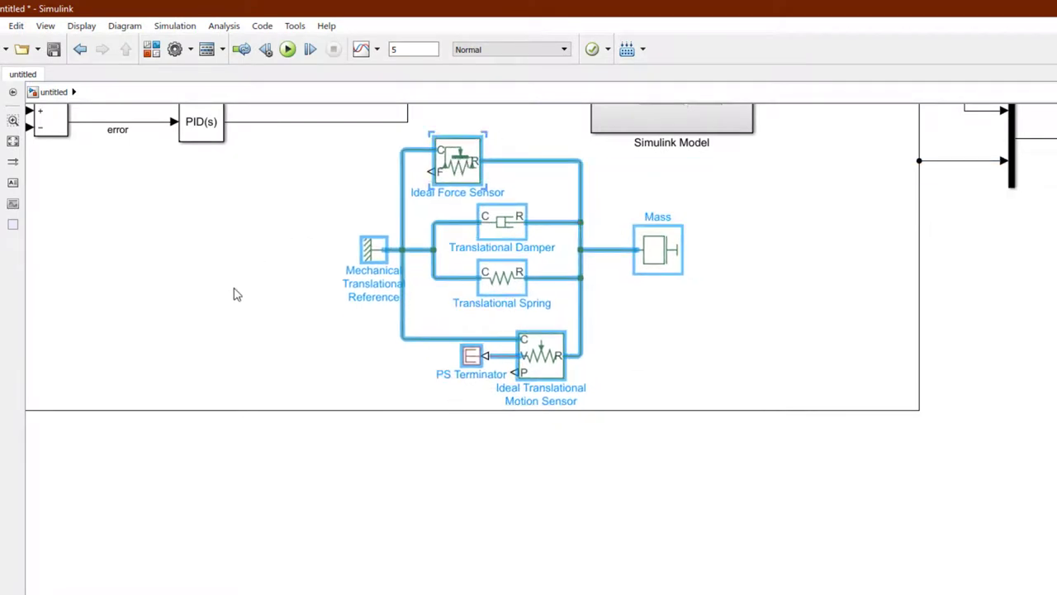
Add a Simulink-PS Converter block below the PID controller's output line, in line with the force sensor's F port
left_click(237, 295)
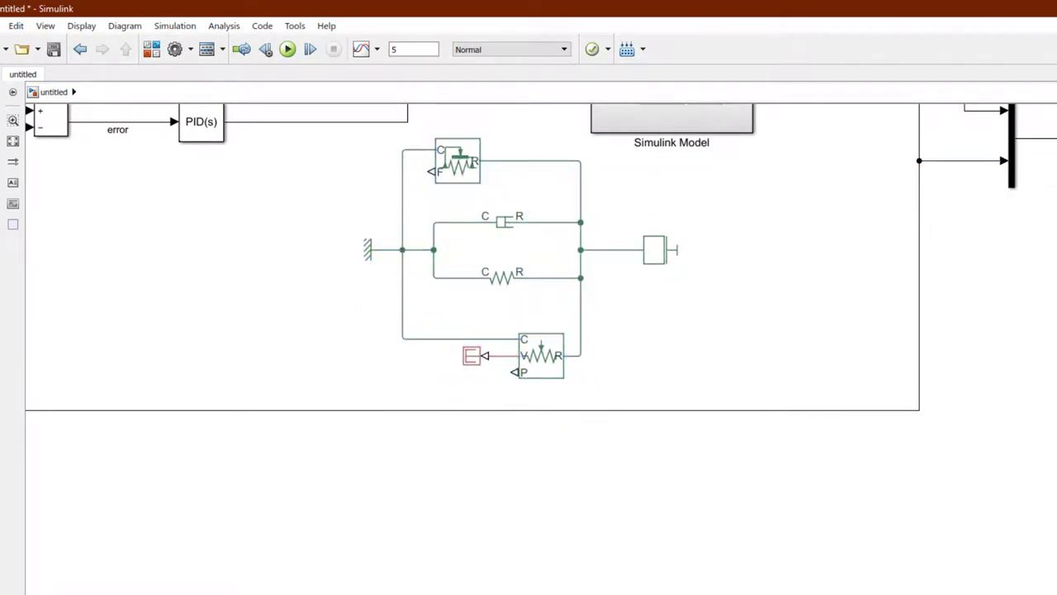
scroll(541, 347, "up", 4)
scroll(342, 306, "left", 3)
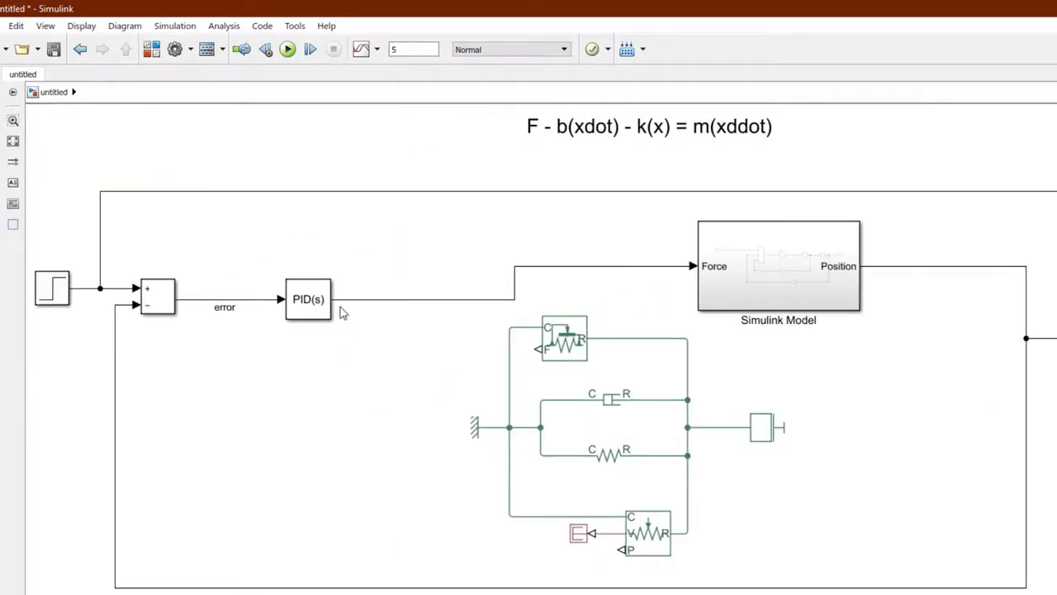
left_click(555, 361)
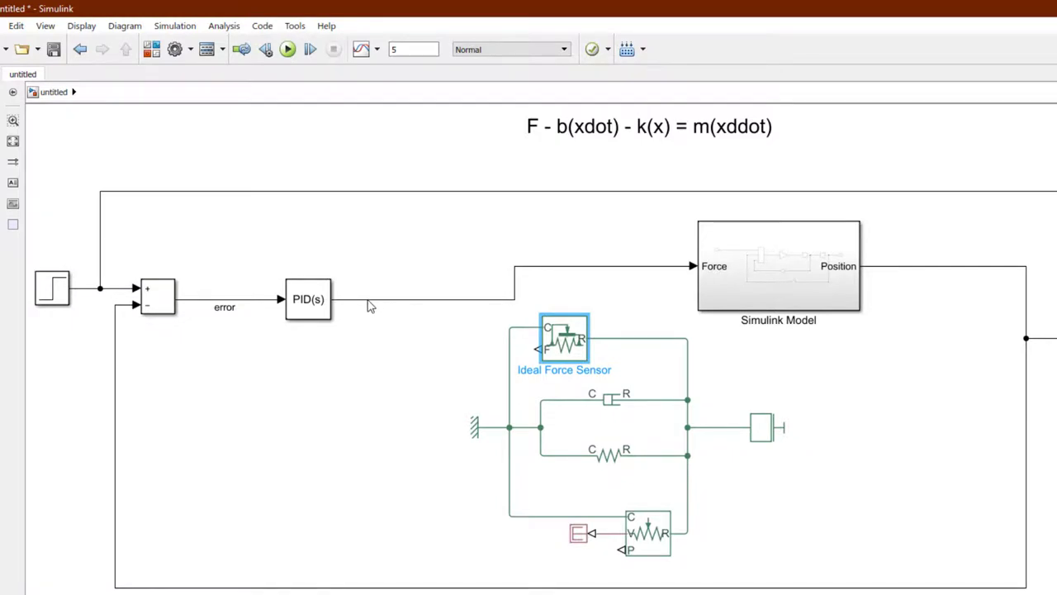
double_click(365, 346)
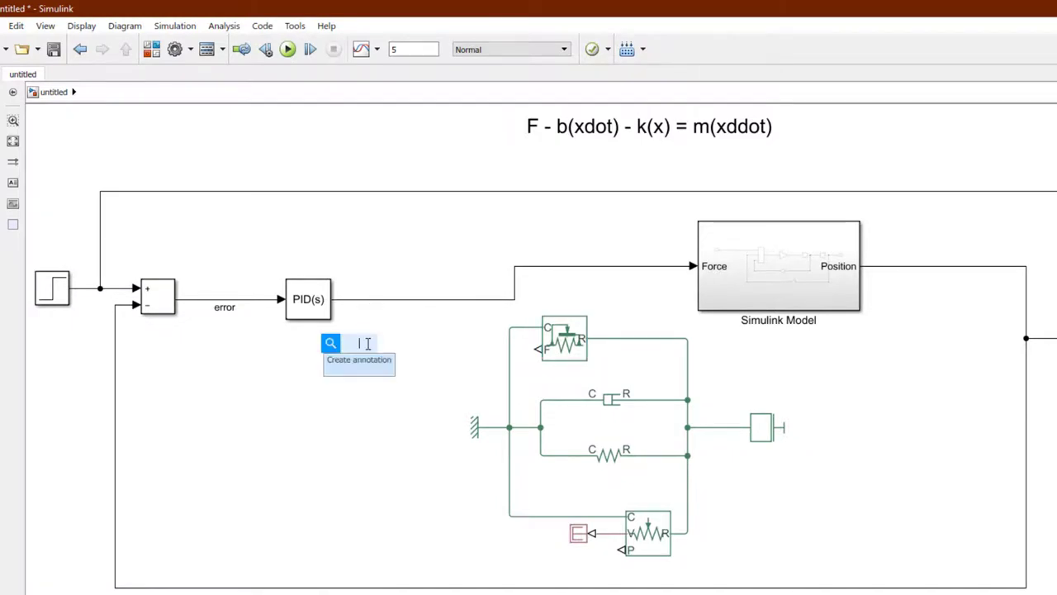
type("sim")
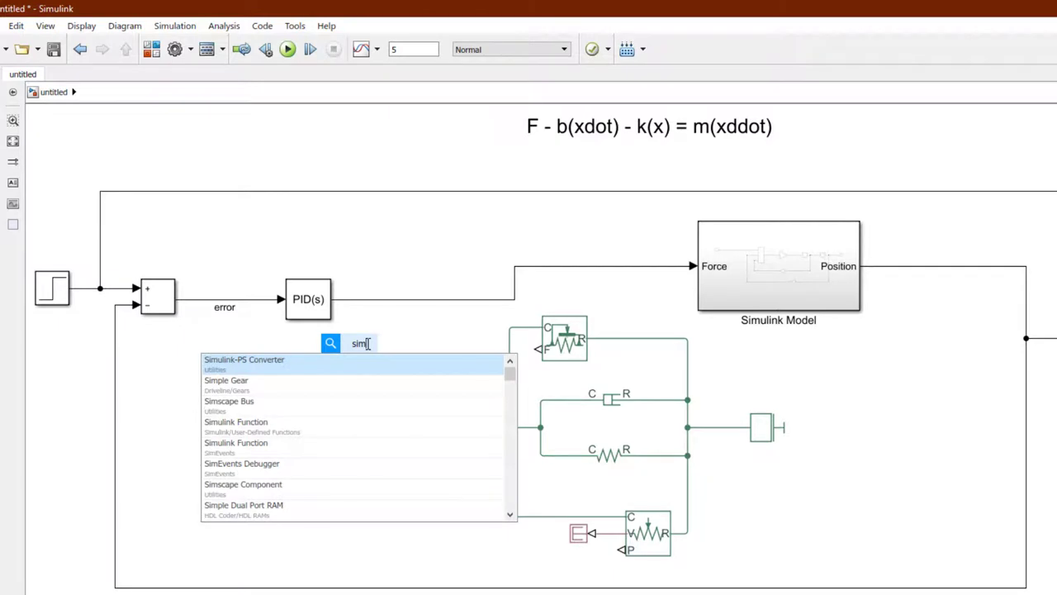
left_click(256, 370)
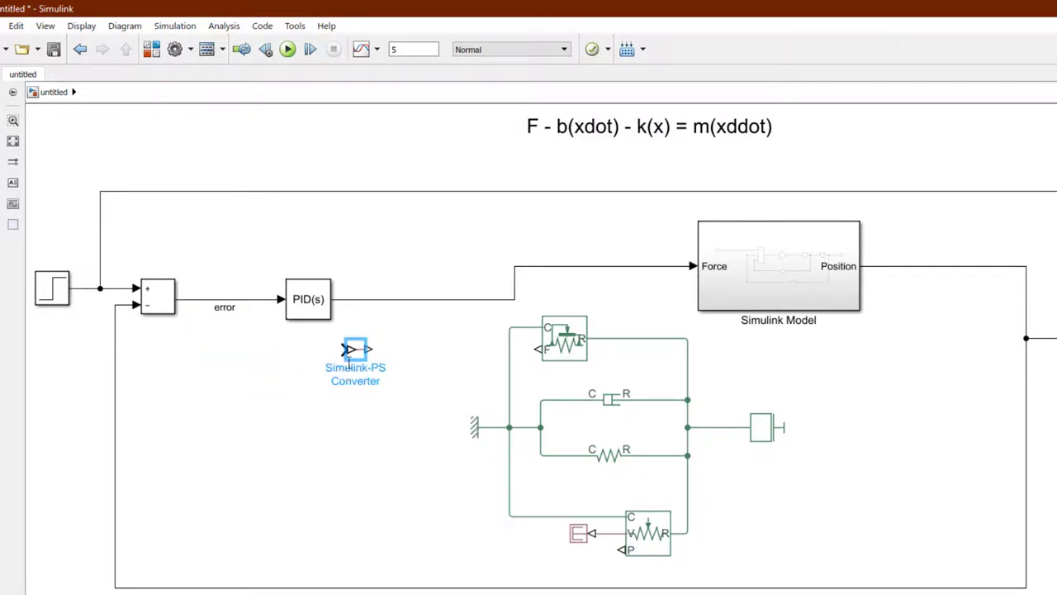
left_click_drag(349, 355, 389, 355)
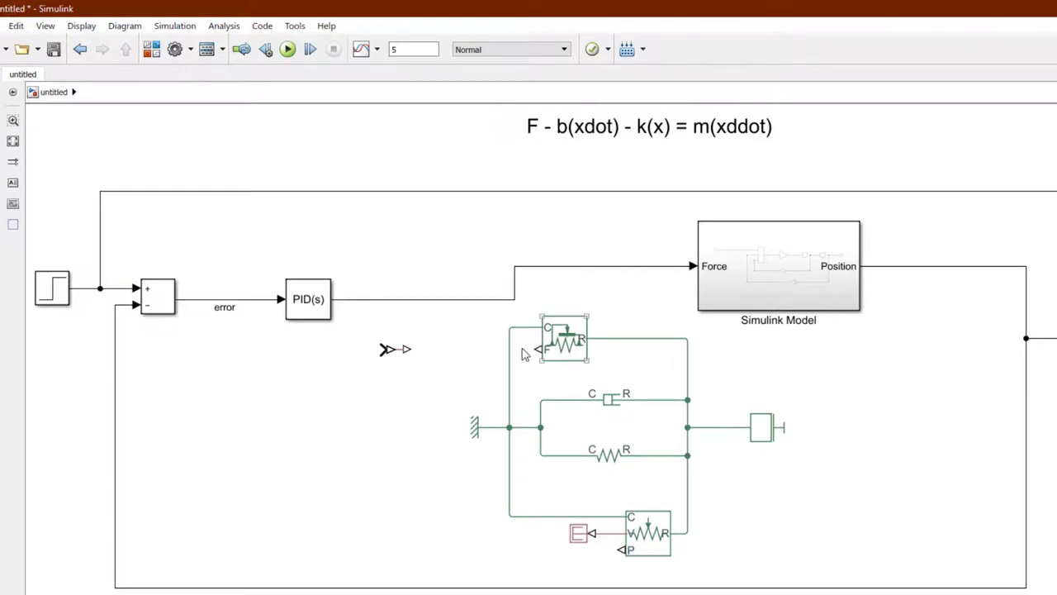
Remove the trial line between the converter and the force sensor's F port, and delete the Ideal Force Sensor
left_click_drag(404, 349, 464, 380)
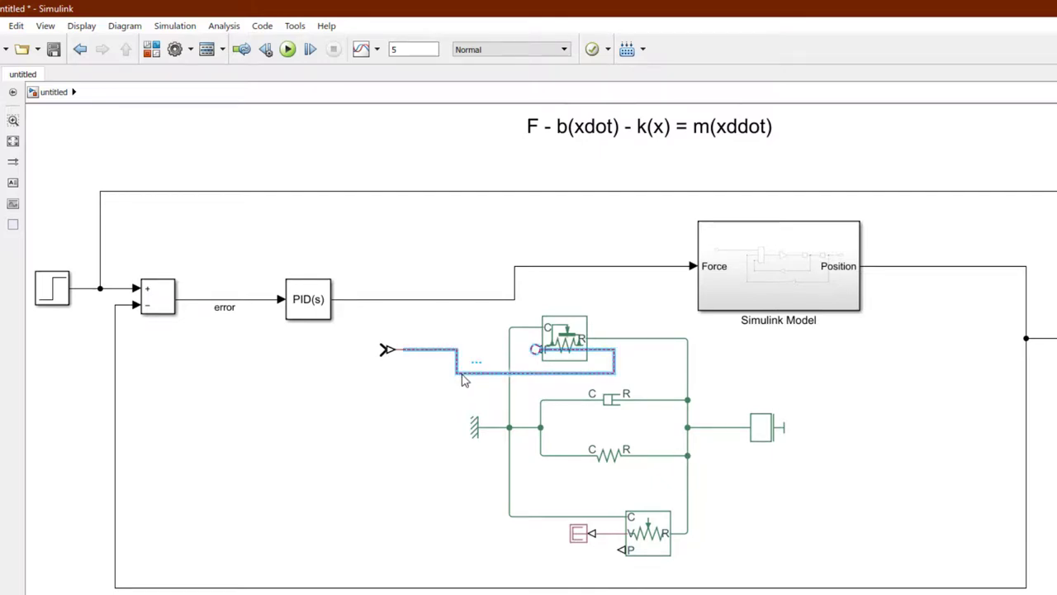
key("Delete")
left_click(562, 339)
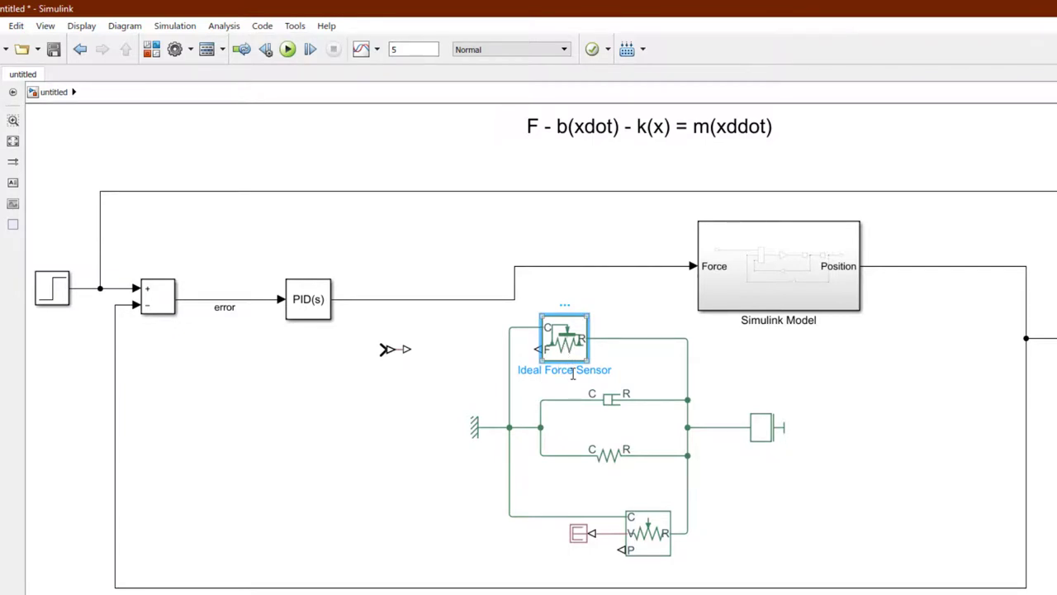
key("Delete")
Add an Ideal Force Source block between the two open line ends and bring up its options for changing orientation
double_click(564, 361)
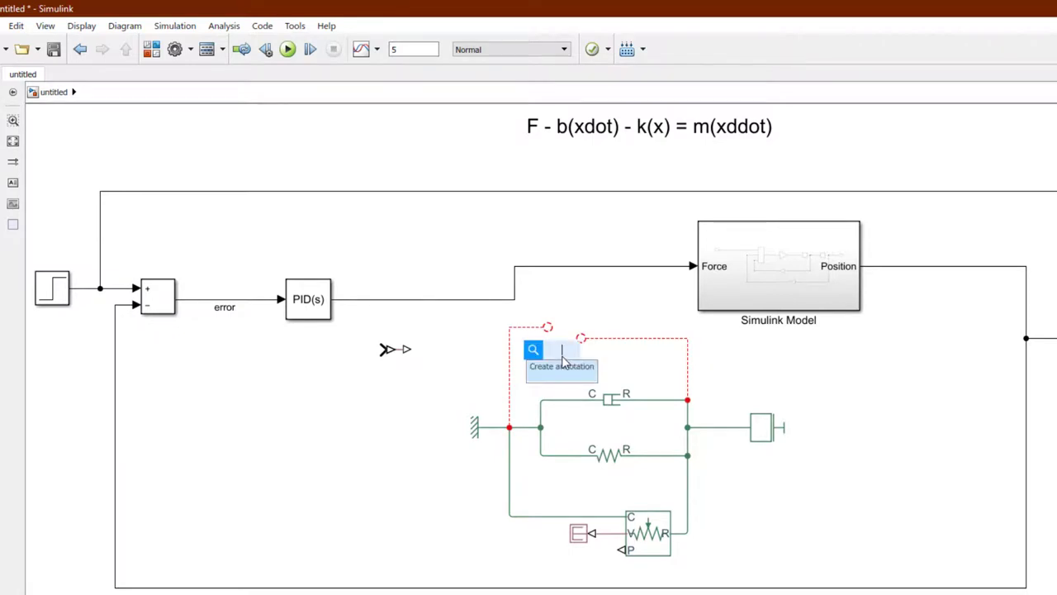
type("fou")
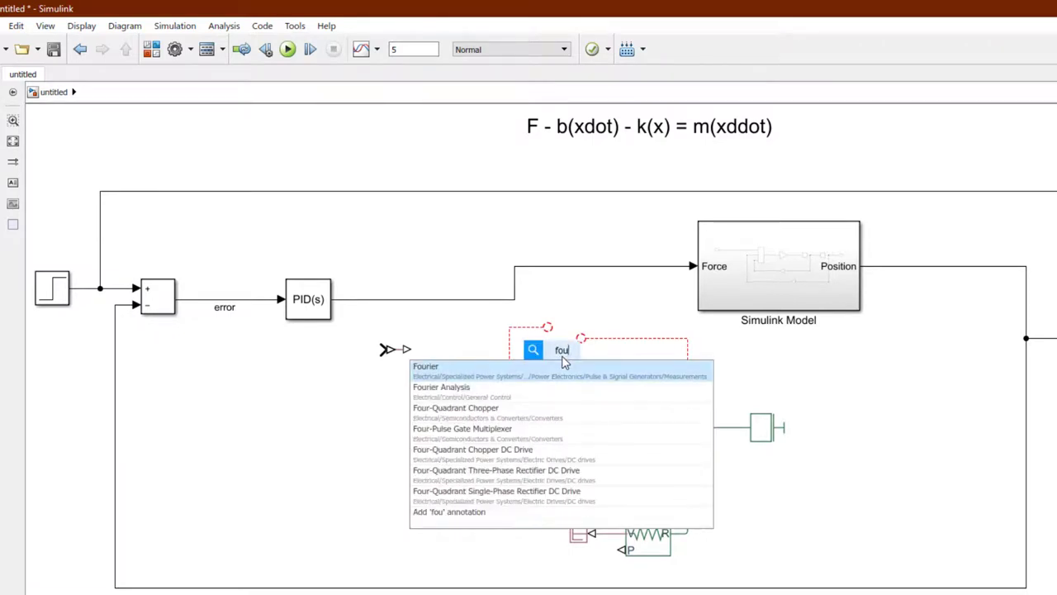
type("rce sour")
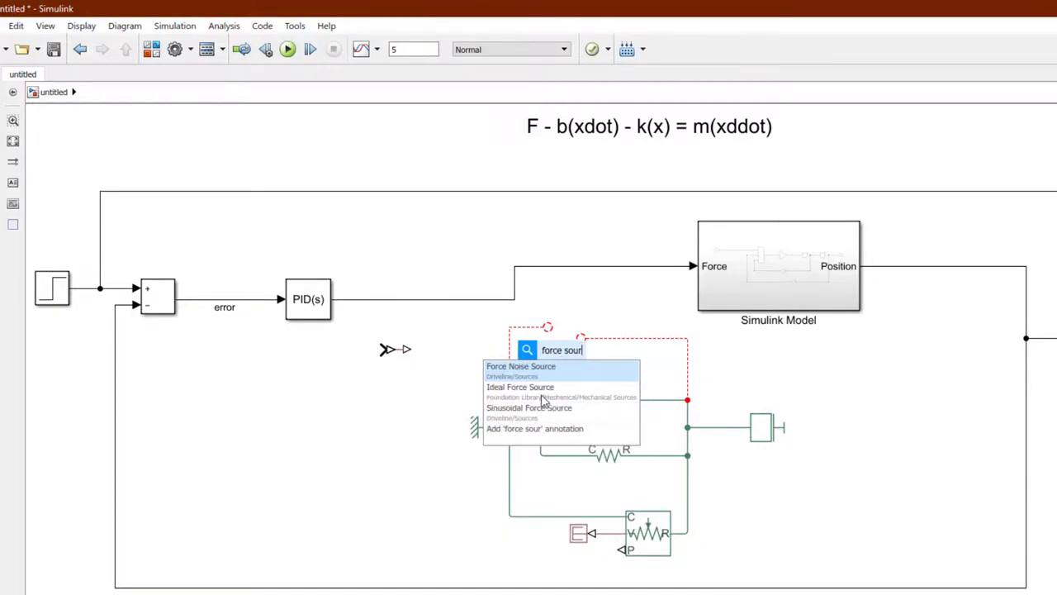
left_click(547, 397)
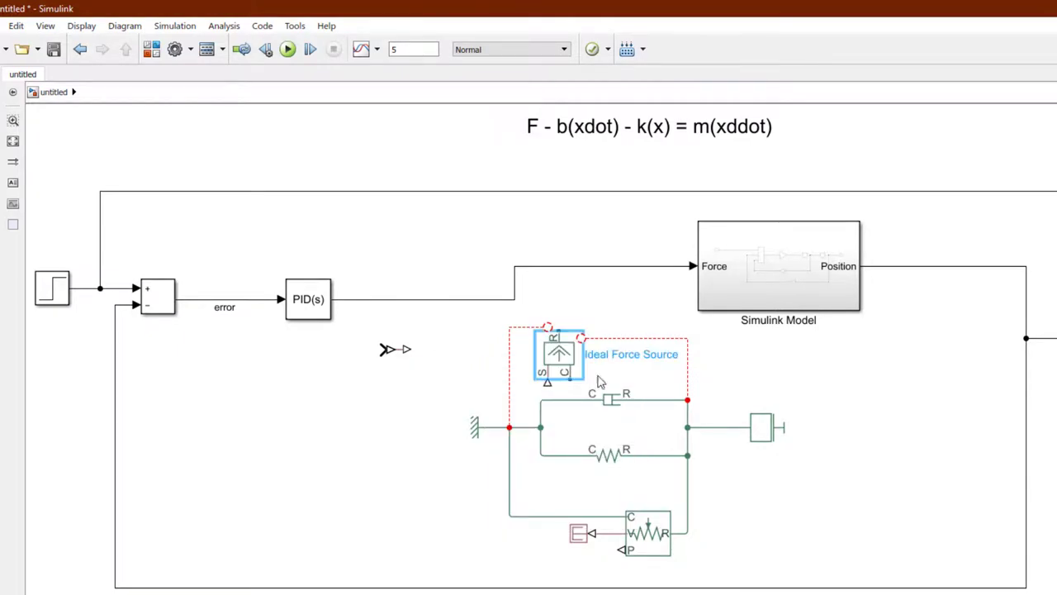
right_click(559, 351)
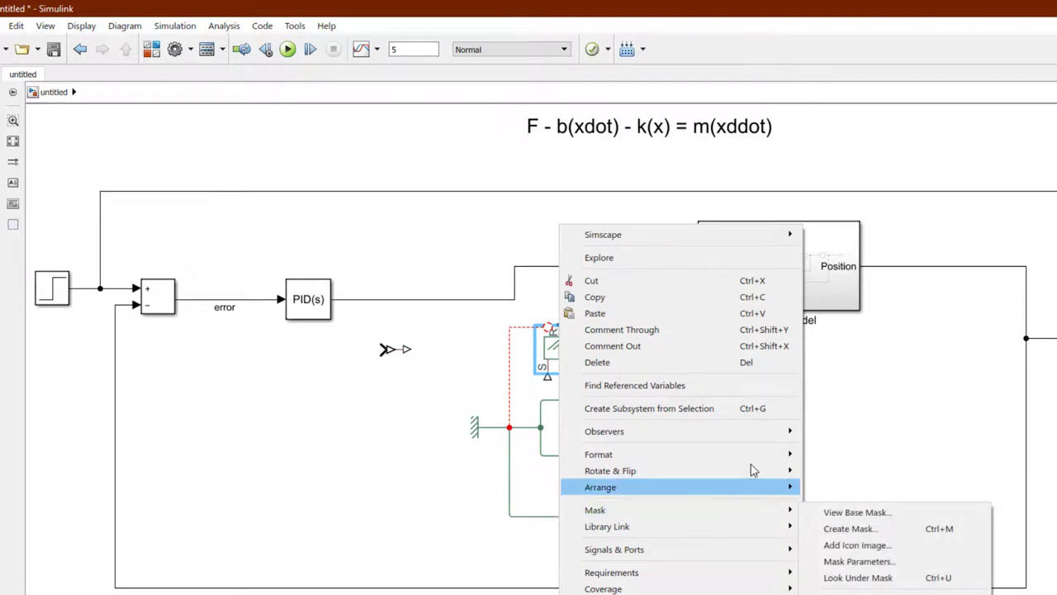
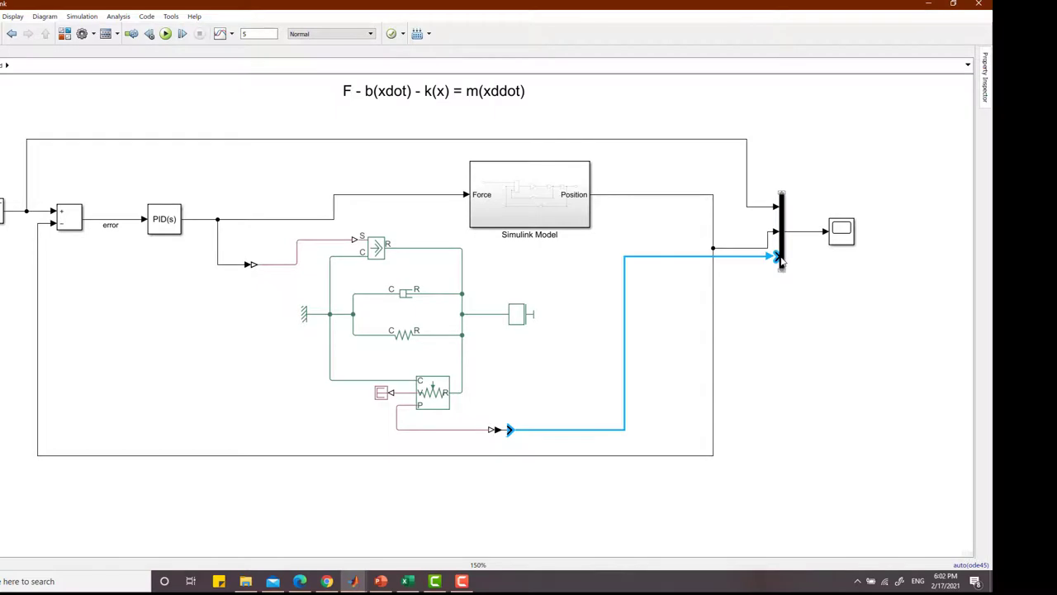
Move the three-input Mux down to straighten its middle input line and reroute the step reference line above the Simulink Model subsystem
left_click_drag(784, 247, 784, 264)
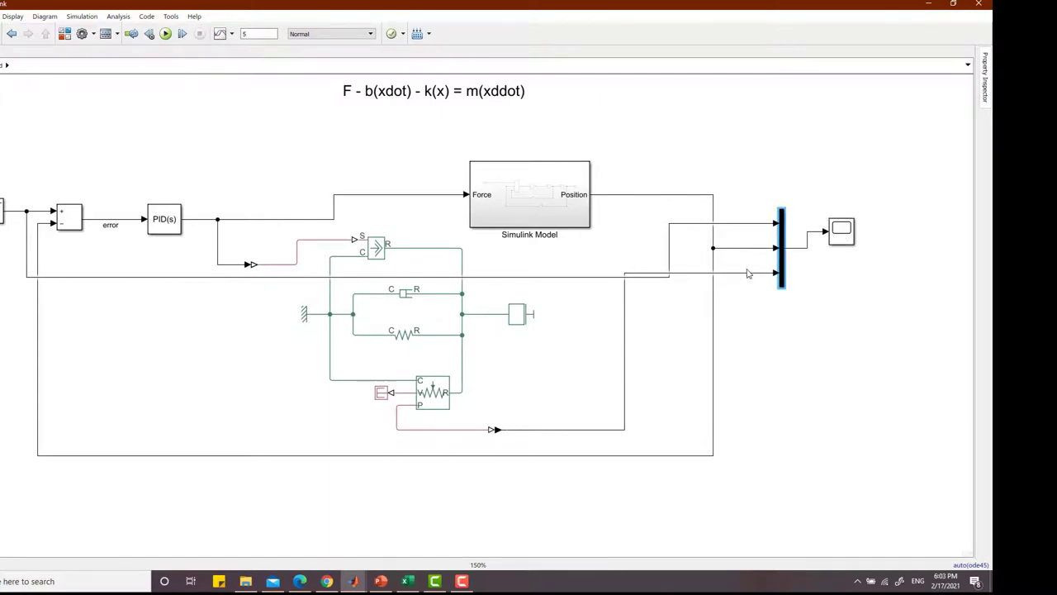
left_click(741, 223)
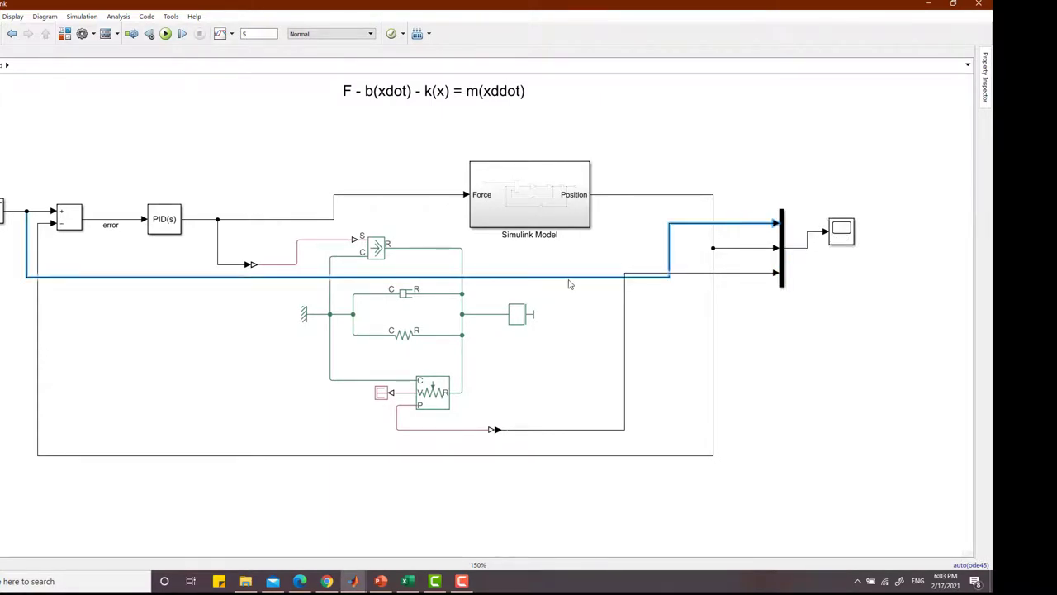
left_click_drag(568, 277, 567, 134)
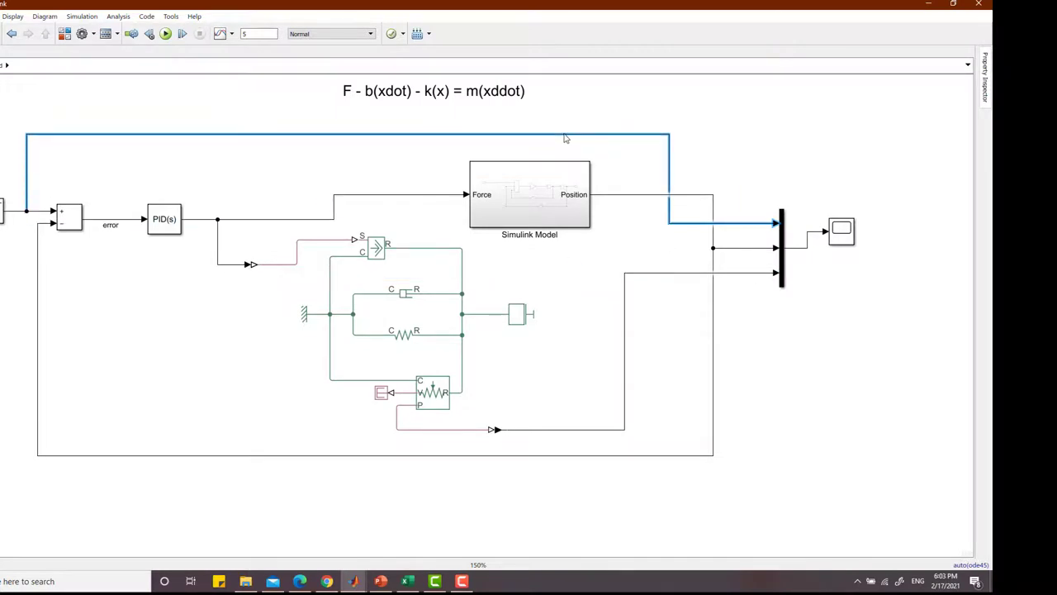
left_click(721, 233)
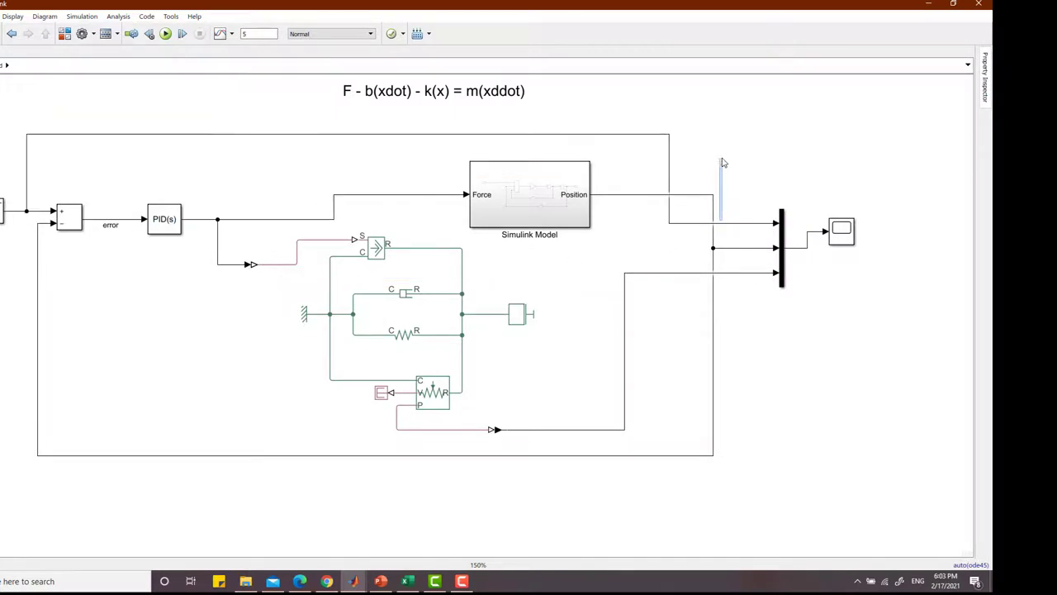
left_click(730, 249)
Line up the Scope with the Mux output and shift the Simulink Model subsystem up slightly
left_click(534, 199)
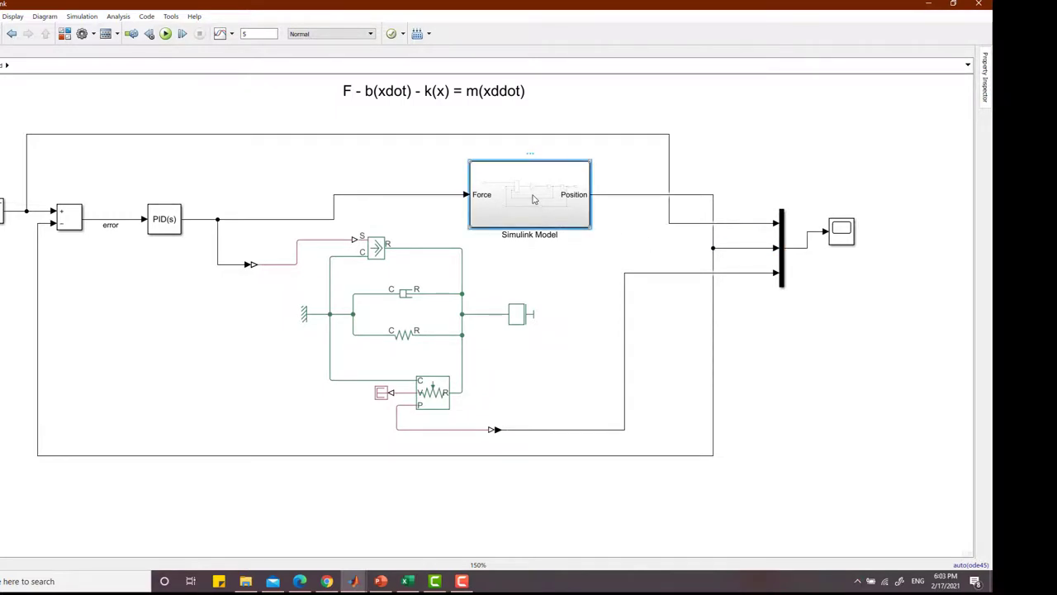
left_click(647, 274)
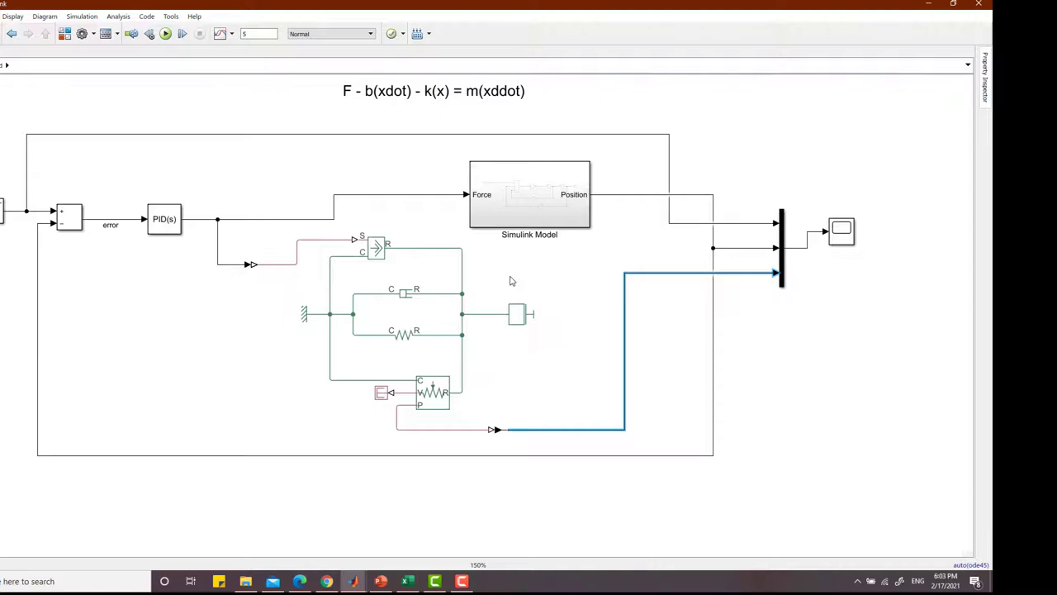
left_click(552, 316)
key("ctrl+z")
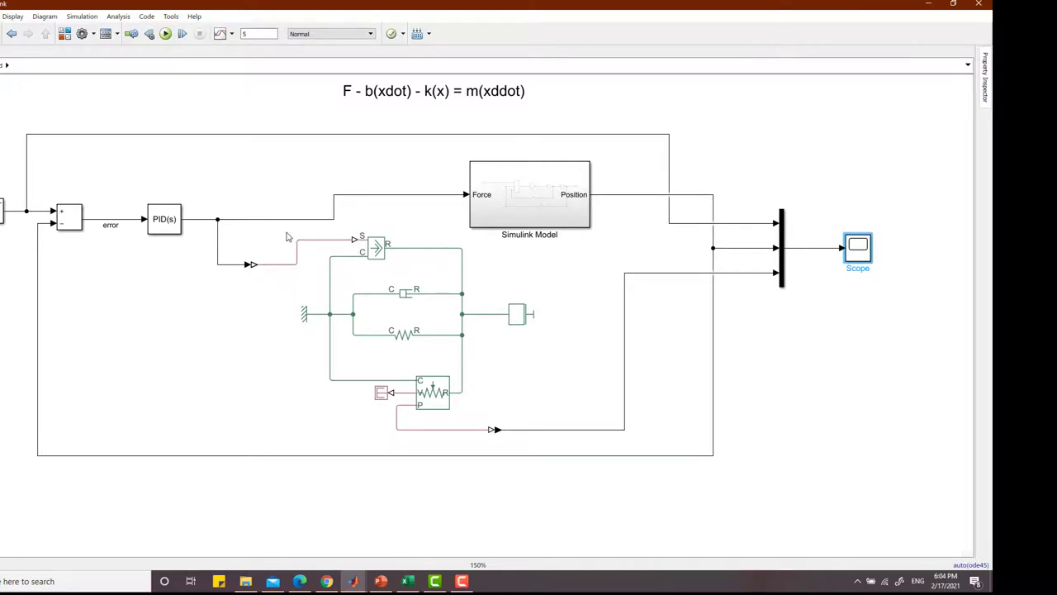
left_click_drag(287, 238, 545, 396)
left_click(583, 381)
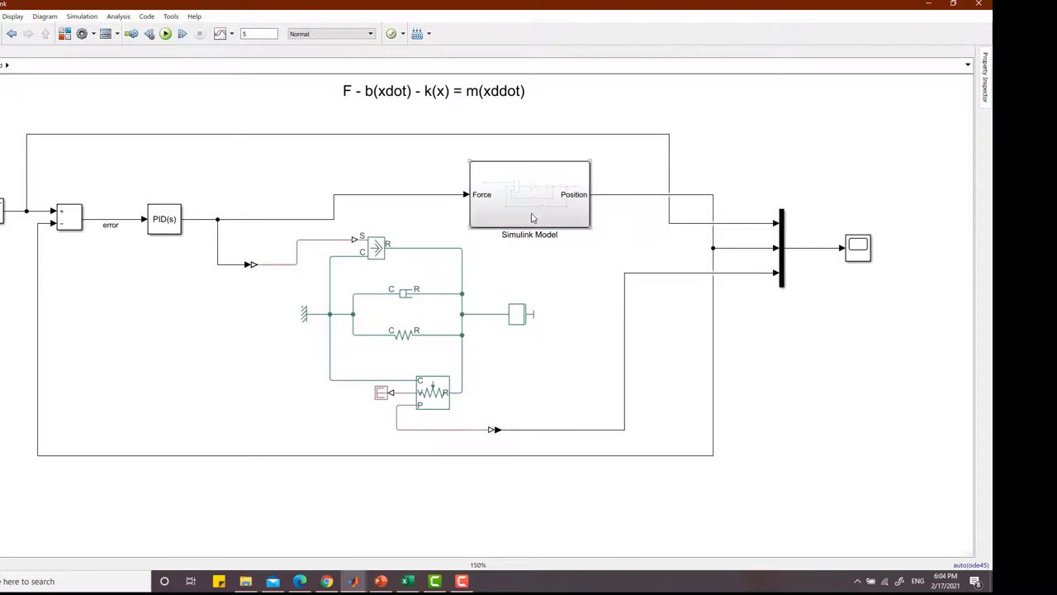
left_click_drag(531, 213, 533, 193)
Create a subsystem from the whole Simscape network, including the converters at its input and output
left_click_drag(562, 231, 296, 417)
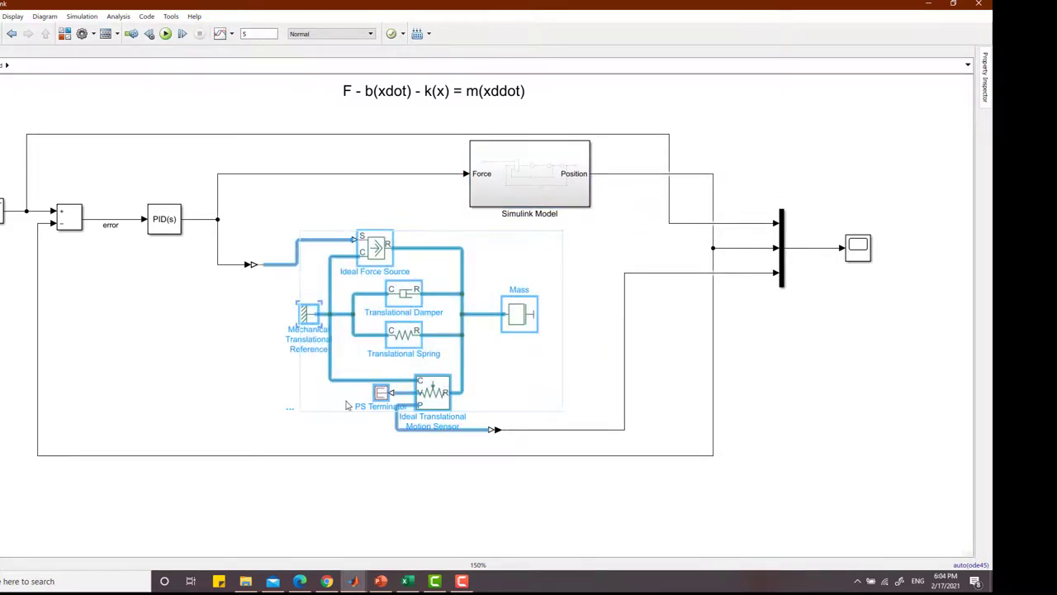
left_click(564, 278)
left_click_drag(589, 235, 269, 435)
right_click(392, 297)
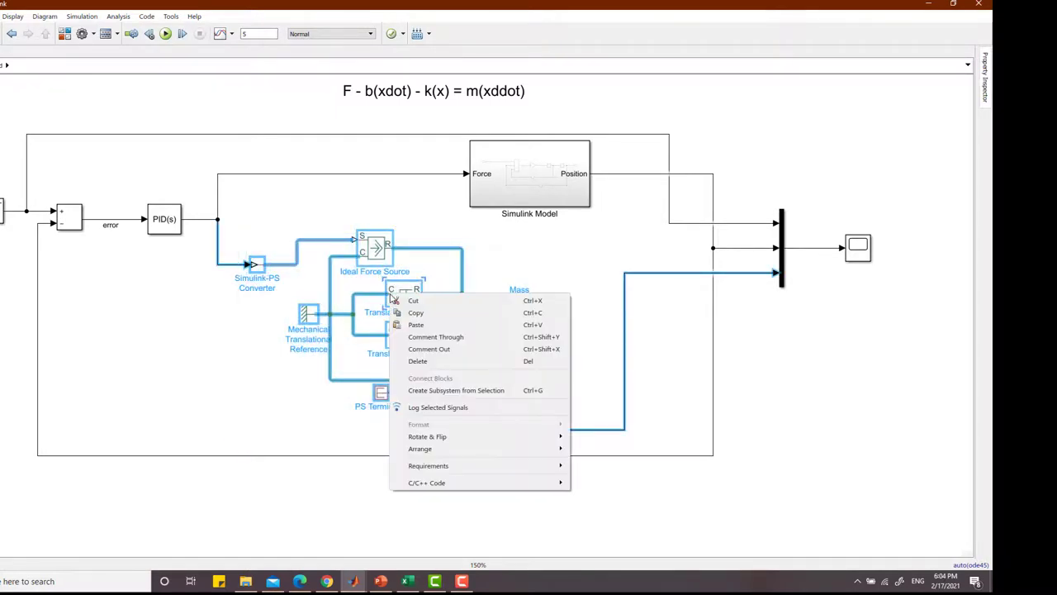
left_click(446, 391)
Align and resize the new subsystem to match the Simulink Model block above it, and rename it Simscape Model
left_click_drag(423, 322, 628, 306)
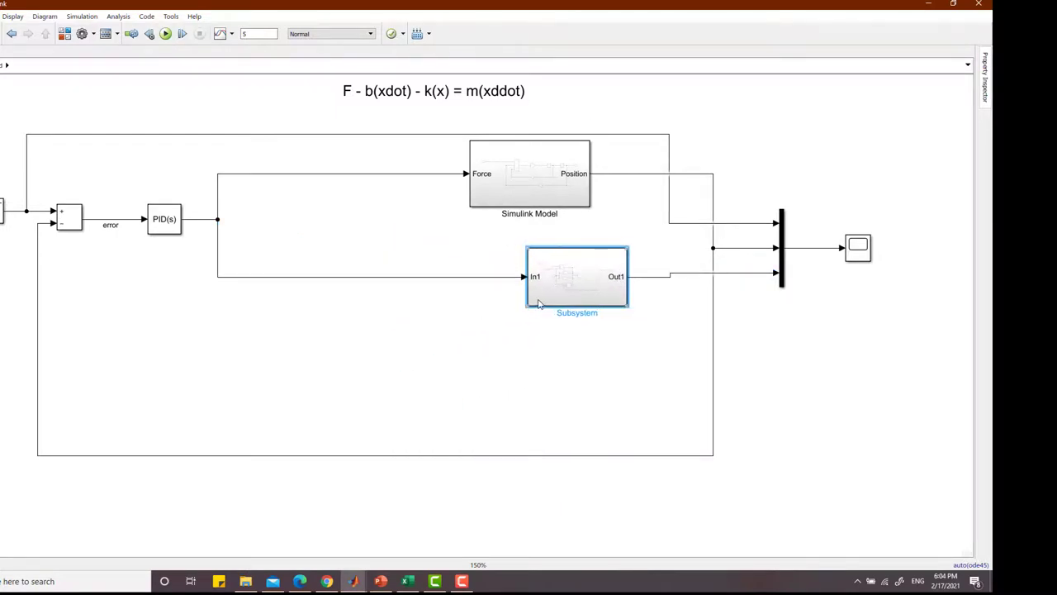
left_click_drag(568, 289, 516, 290)
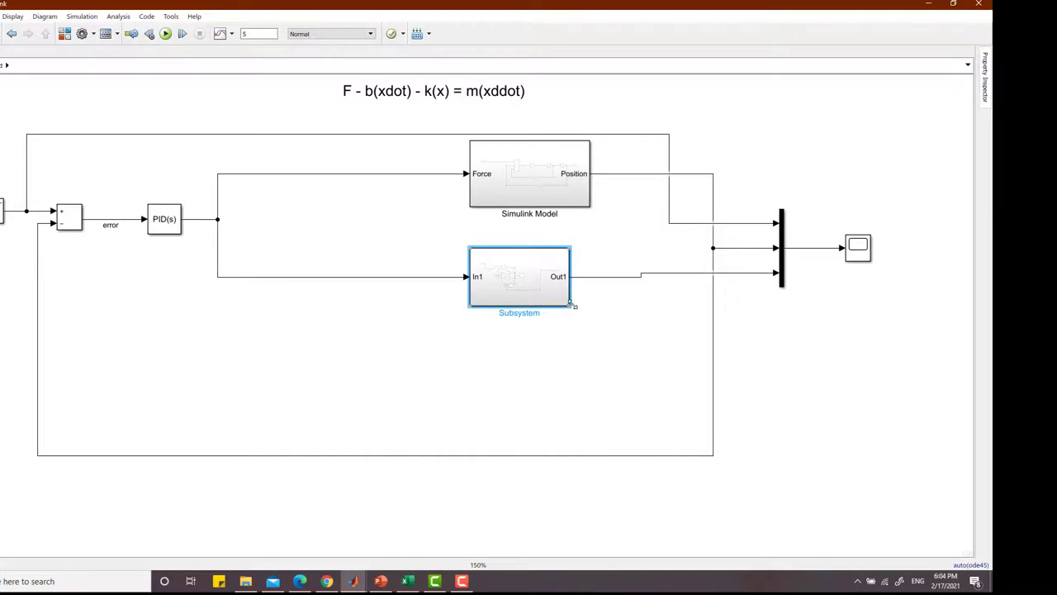
left_click_drag(576, 311, 593, 313)
double_click(531, 325)
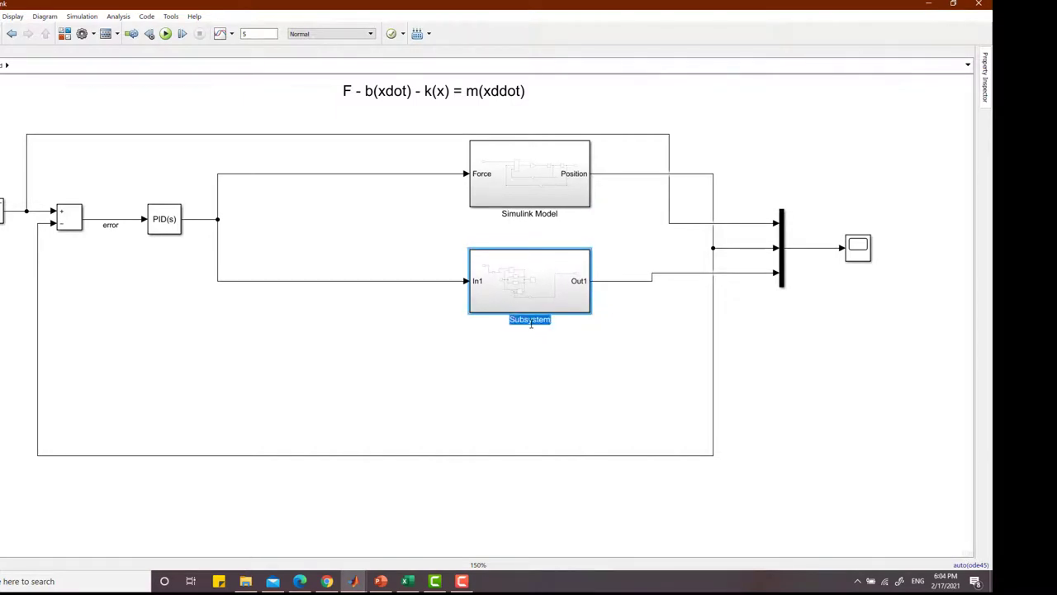
type("Simscape Model")
Inside the Simscape Model subsystem, add a Solver Configuration block and connect it to the reference-side line
double_click(533, 302)
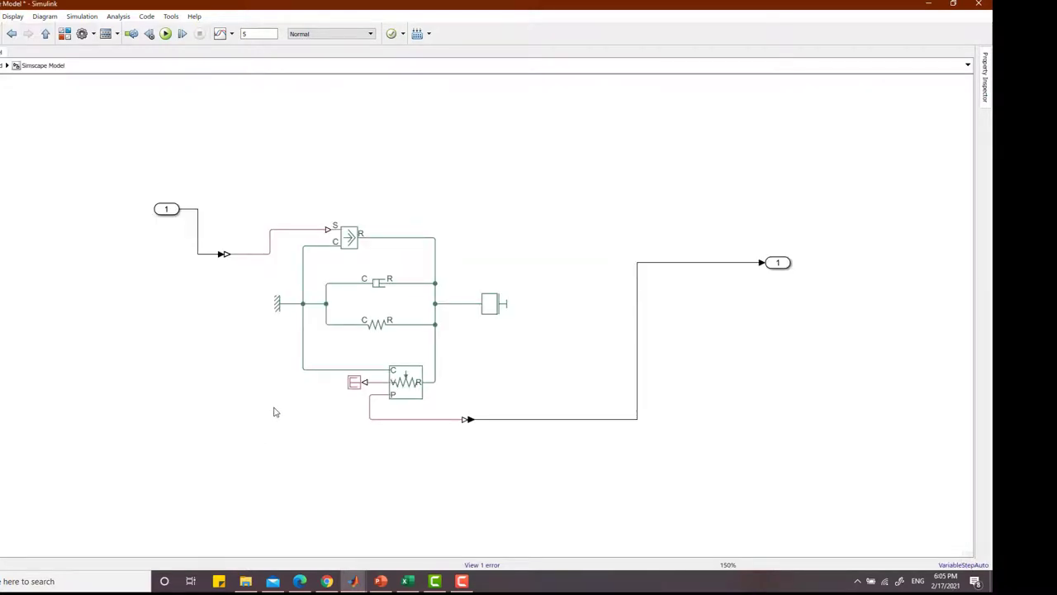
double_click(94, 386)
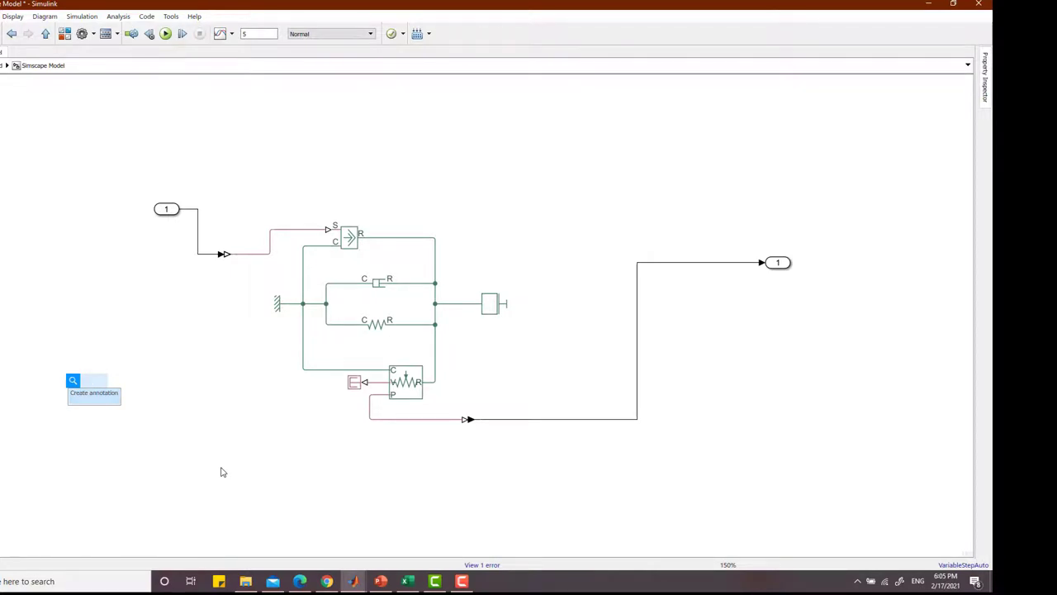
type("Solver")
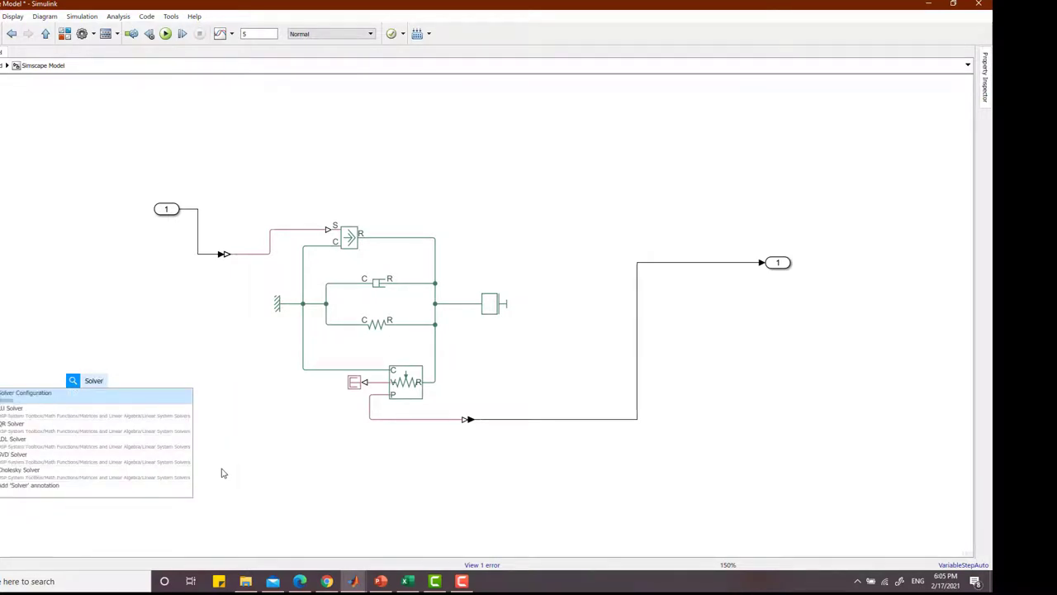
left_click(33, 393)
left_click_drag(87, 382, 307, 380)
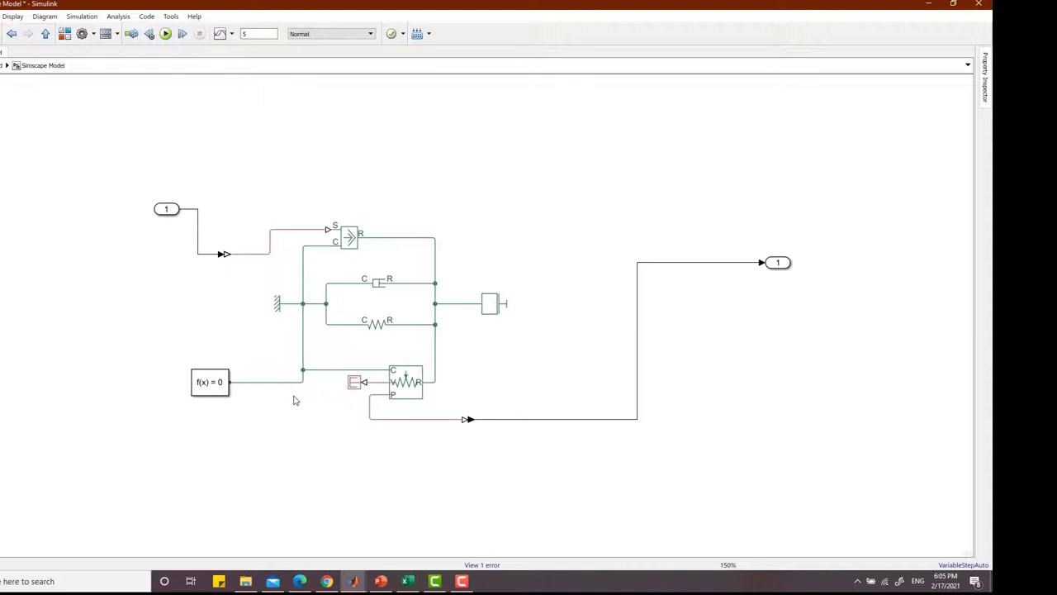
mouse_move(229, 382)
left_mouse_down()
mouse_move(238, 368)
mouse_move(237, 379)
left_mouse_up()
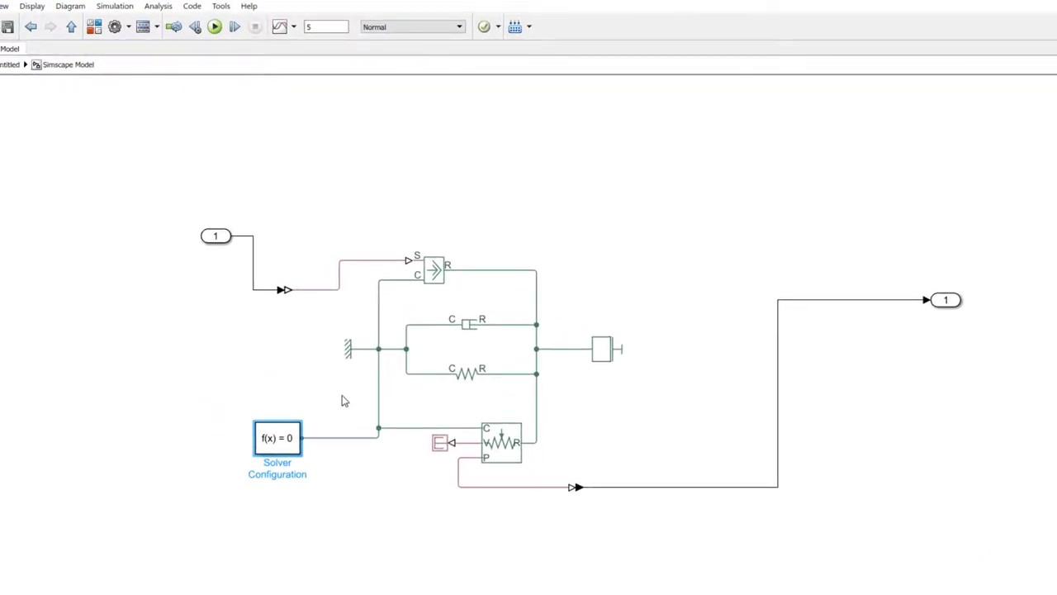
Run the simulation from the top-level model and open the Scope plot
key("Escape")
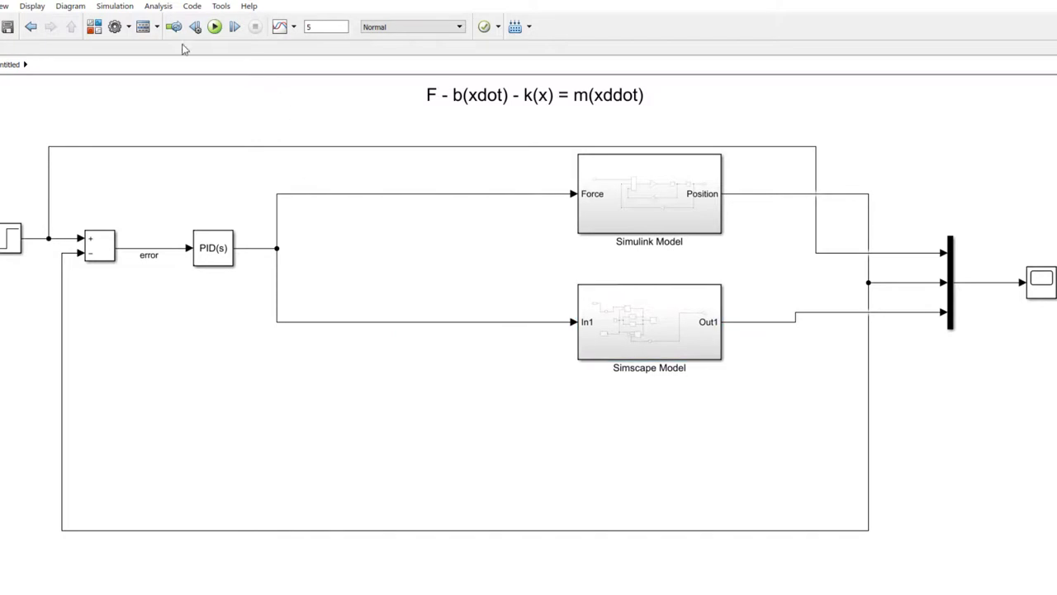
left_click(214, 26)
left_click(1040, 281)
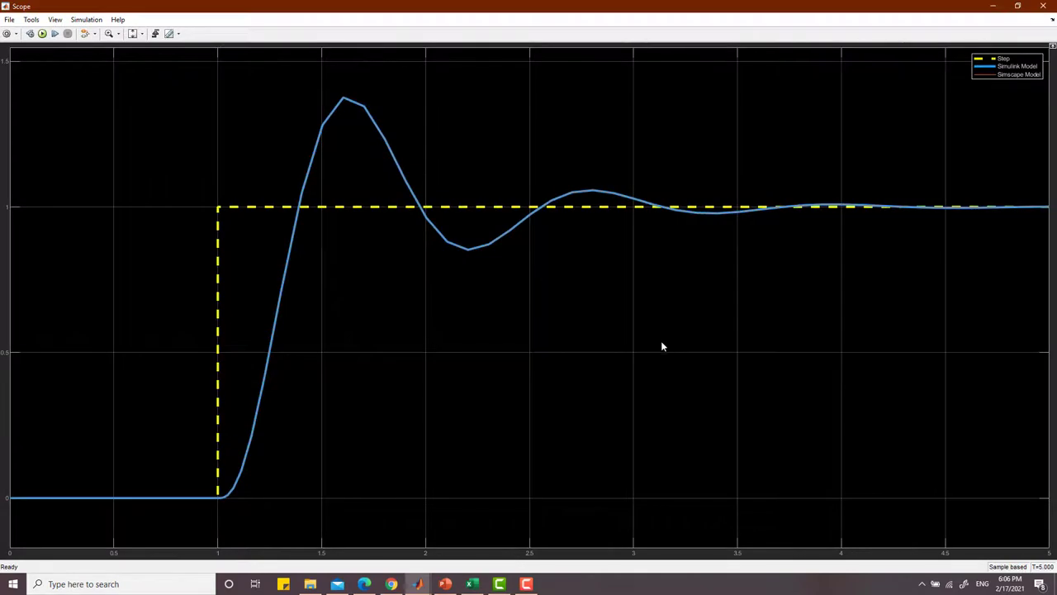
Toggle the Simulink Model and Simscape Model traces in the Scope legend to compare each response with the step input
left_click(995, 67)
left_click(994, 75)
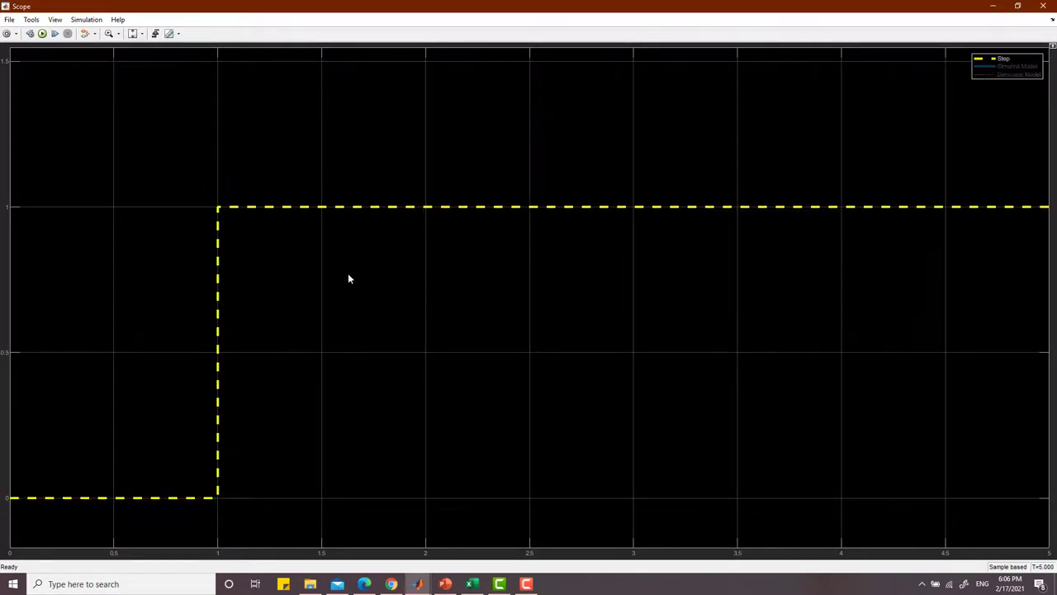
left_click(1023, 68)
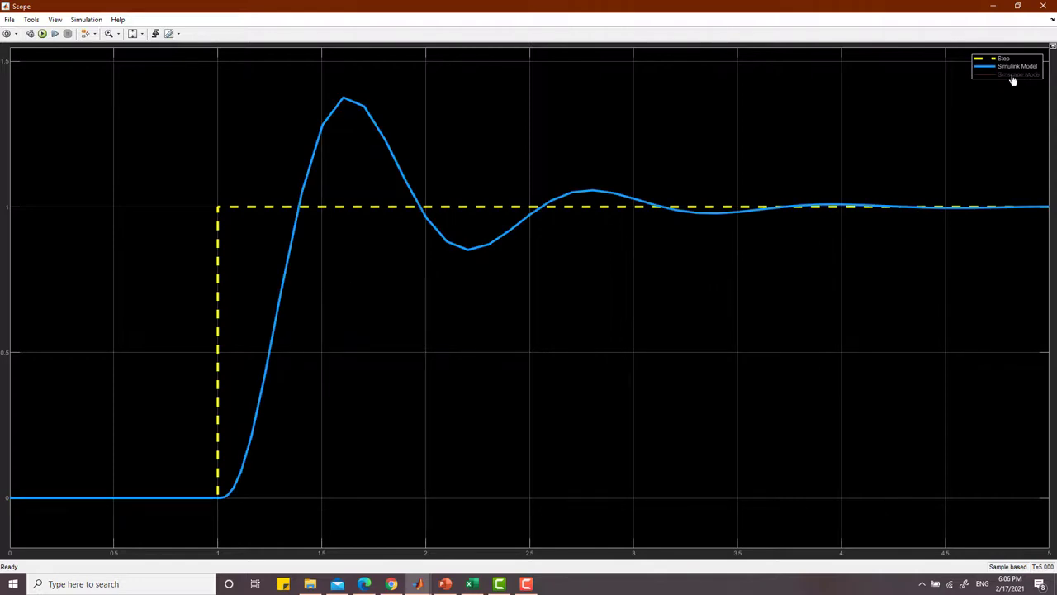
left_click(1011, 75)
left_click(1013, 69)
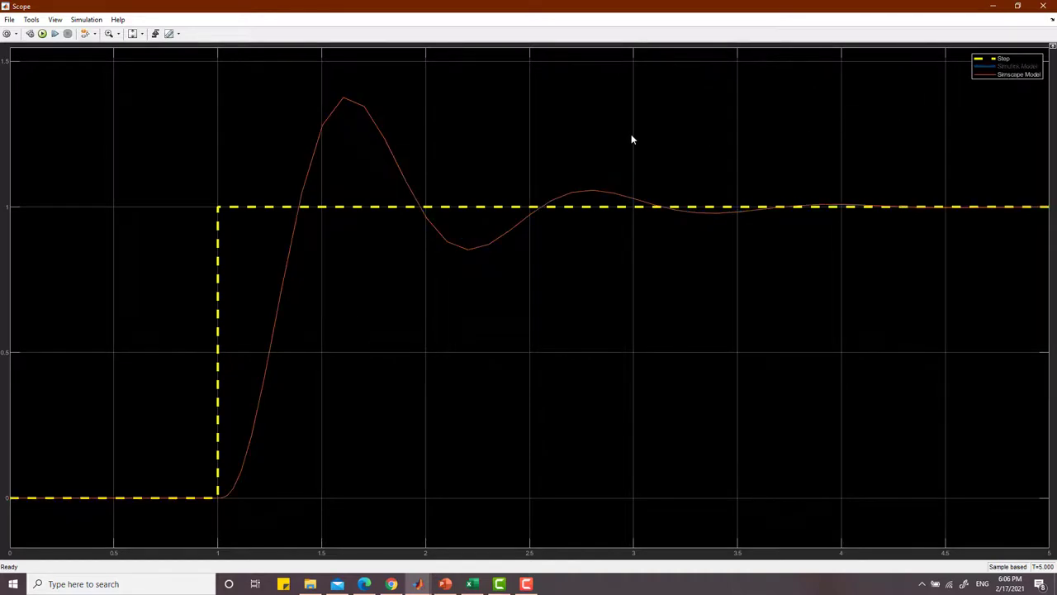
left_click(1022, 70)
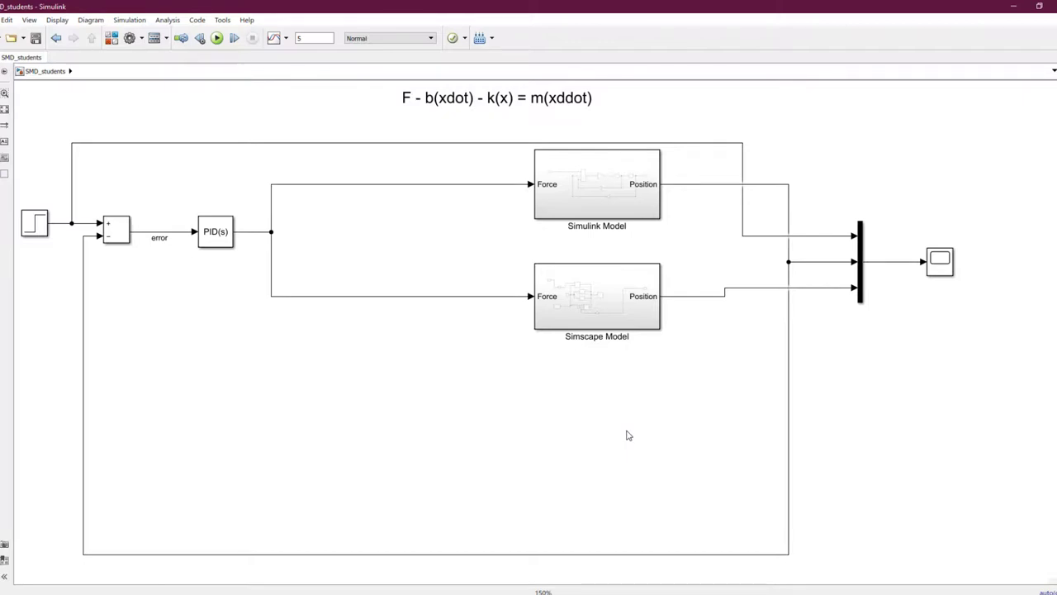
Add a Solver Configuration block in the empty area of the top-level model, below and left of the Simscape Model subsystem
double_click(364, 400)
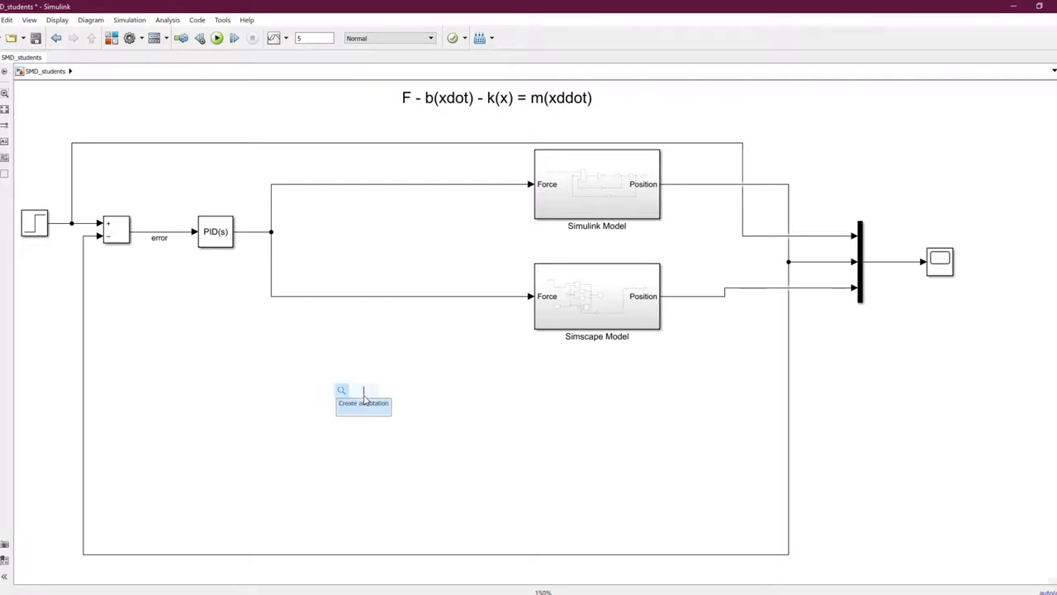
type("s")
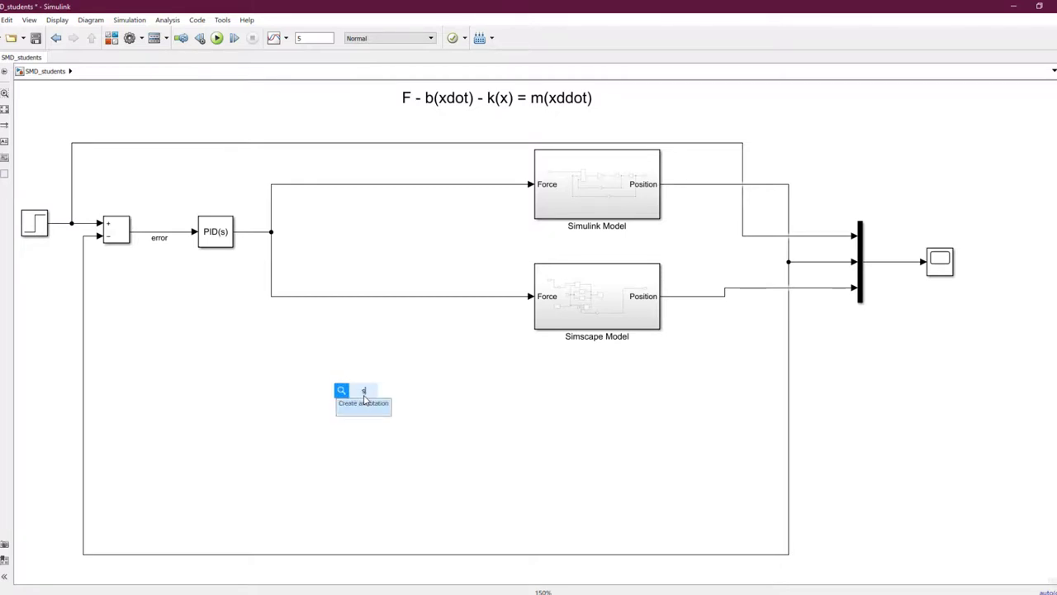
type("olver")
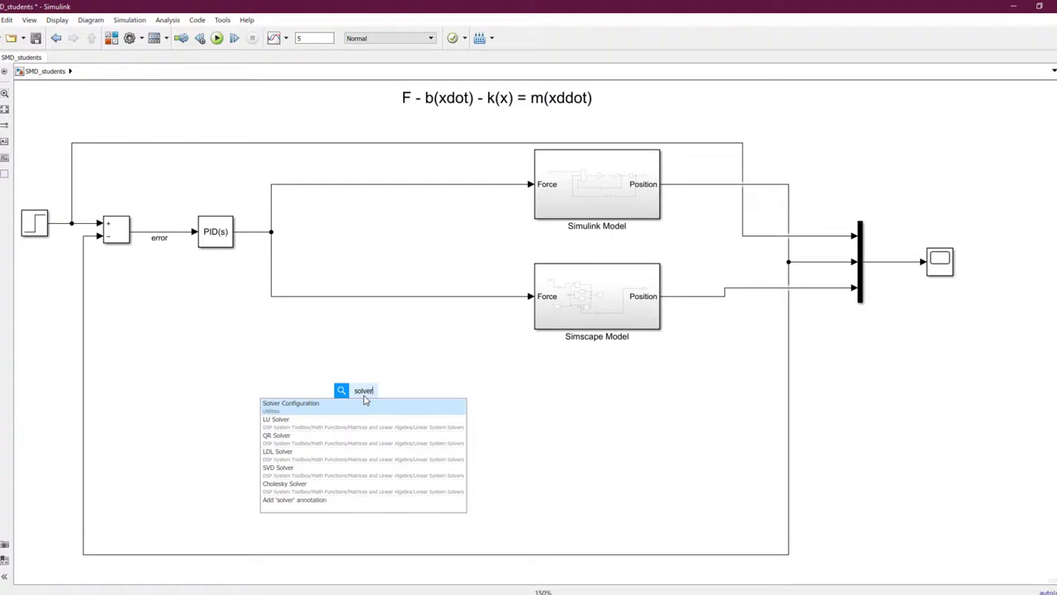
key("Return")
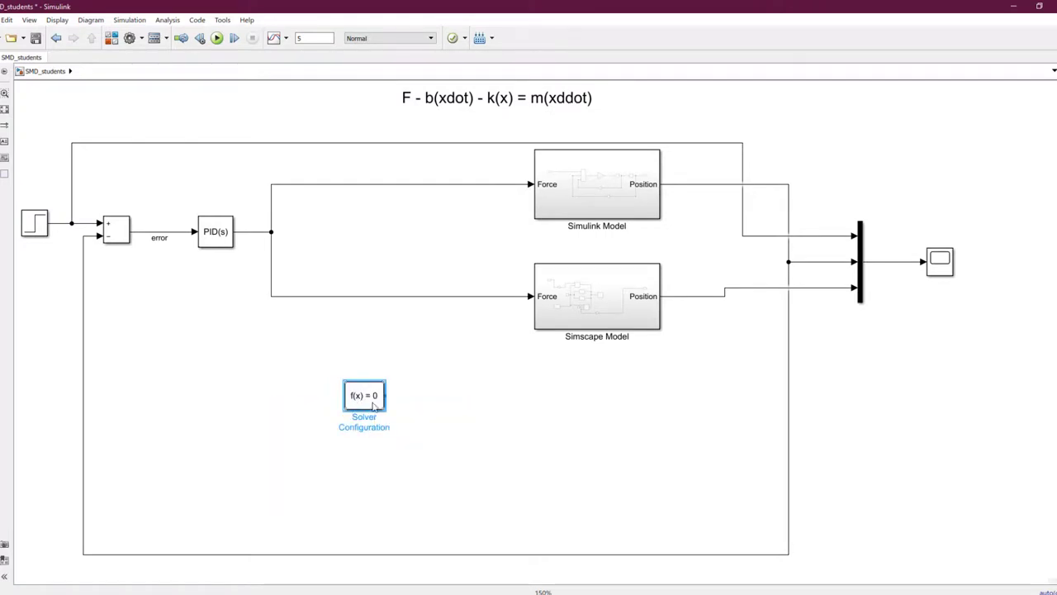
left_click_drag(373, 403, 412, 390)
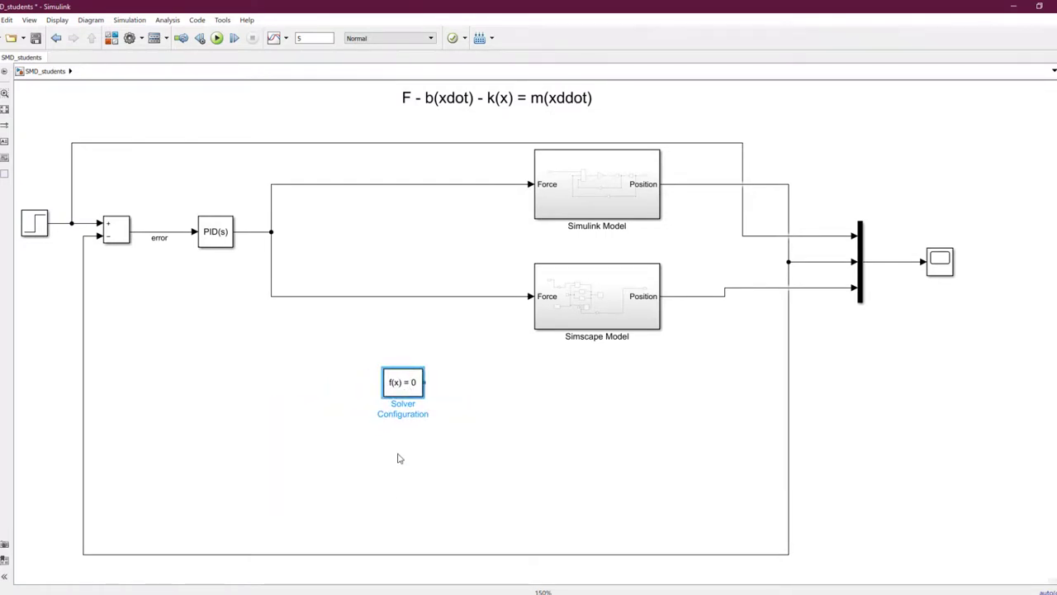
Add a Mechanism Configuration block below the new Solver Configuration block
double_click(397, 457)
type("mechanis")
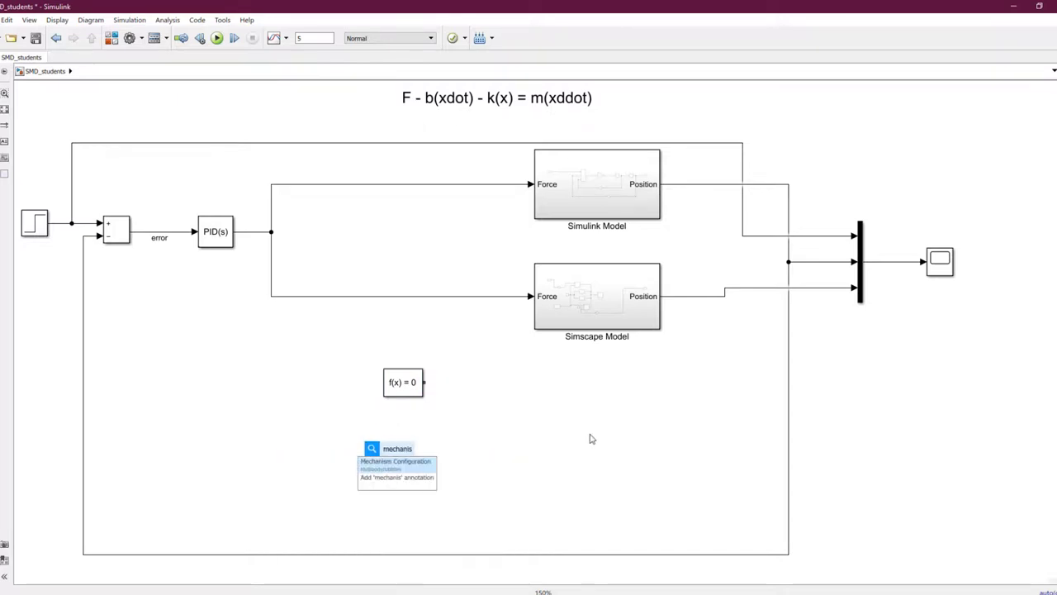
left_click(389, 466)
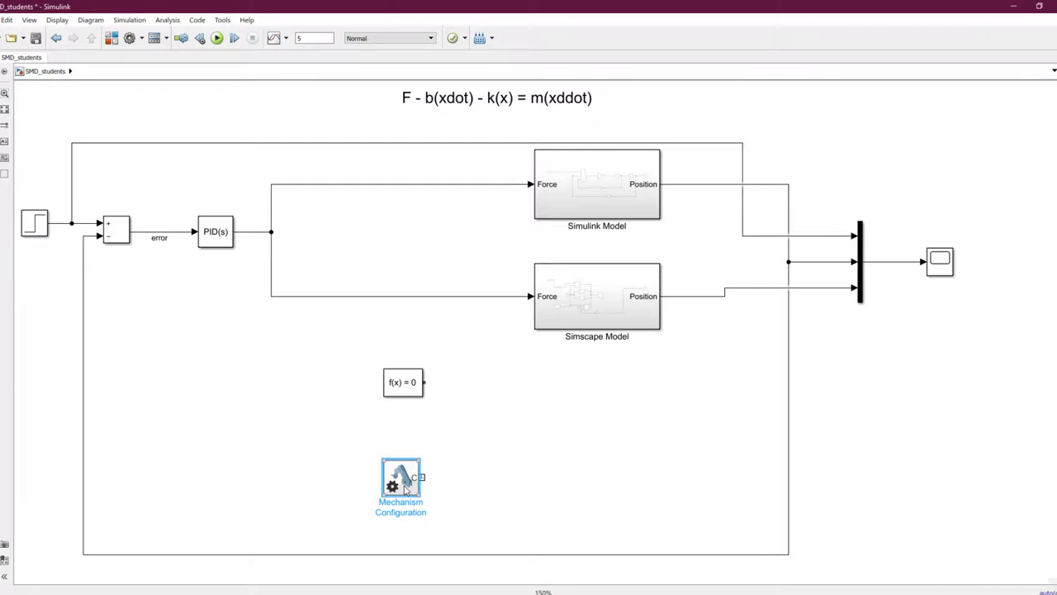
Add a World Frame block between the Solver Configuration and Mechanism Configuration blocks, and space the three blocks evenly in a column
double_click(403, 431)
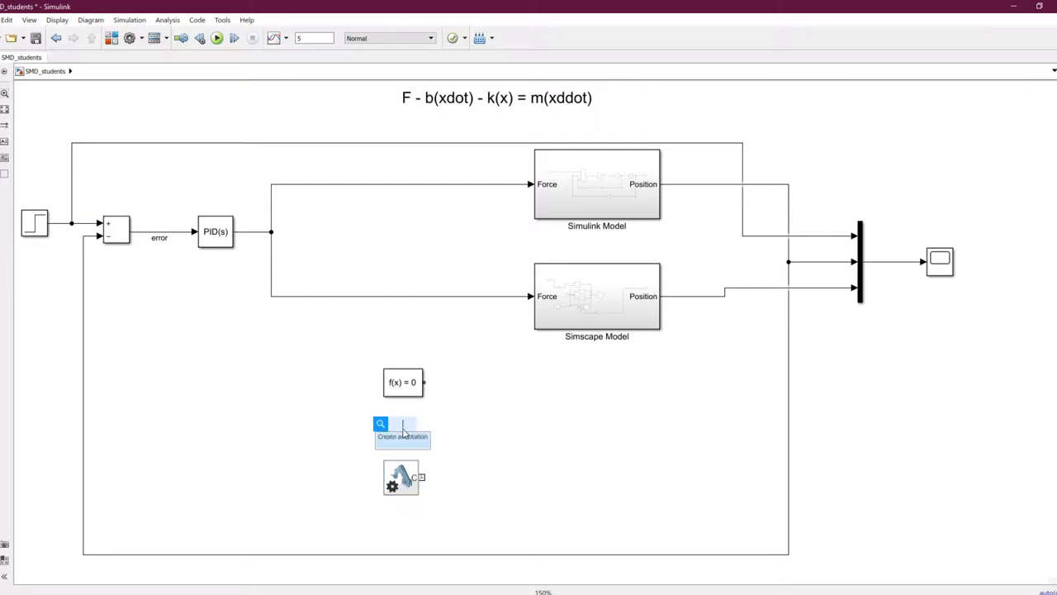
type("world")
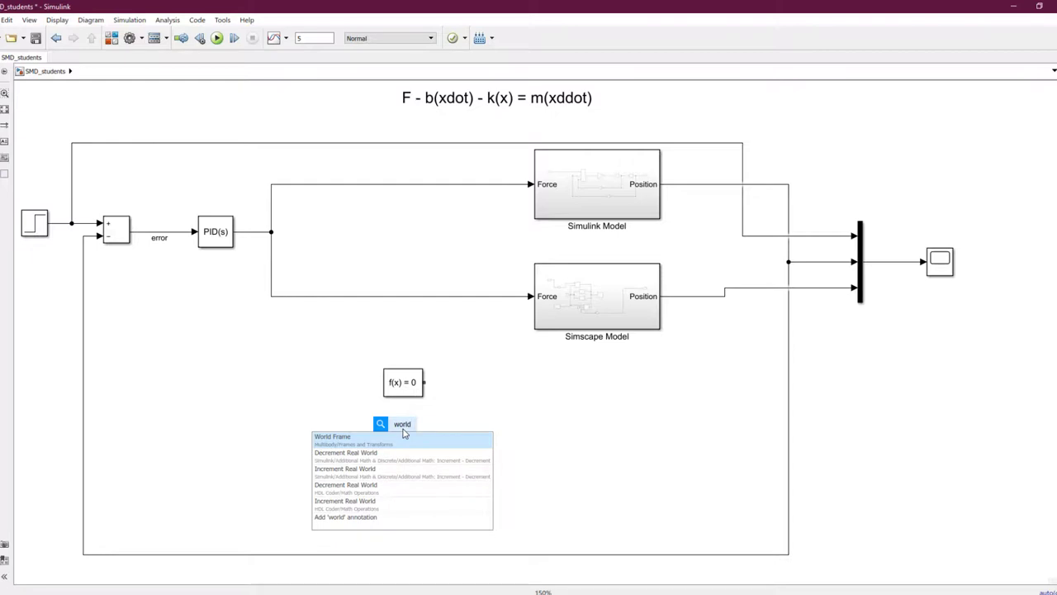
left_click(378, 442)
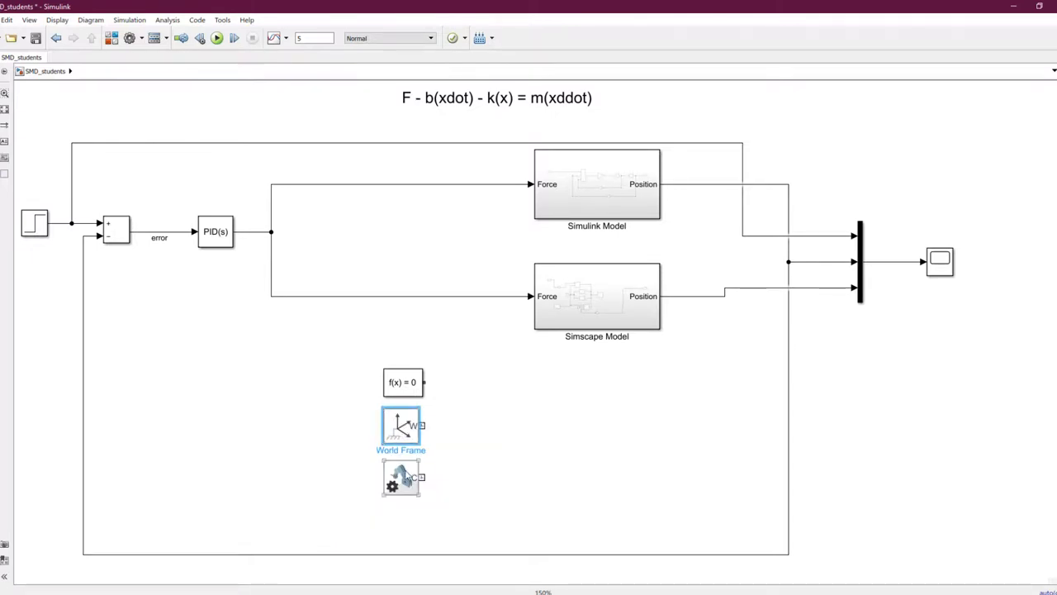
left_click(405, 483)
left_click(481, 488)
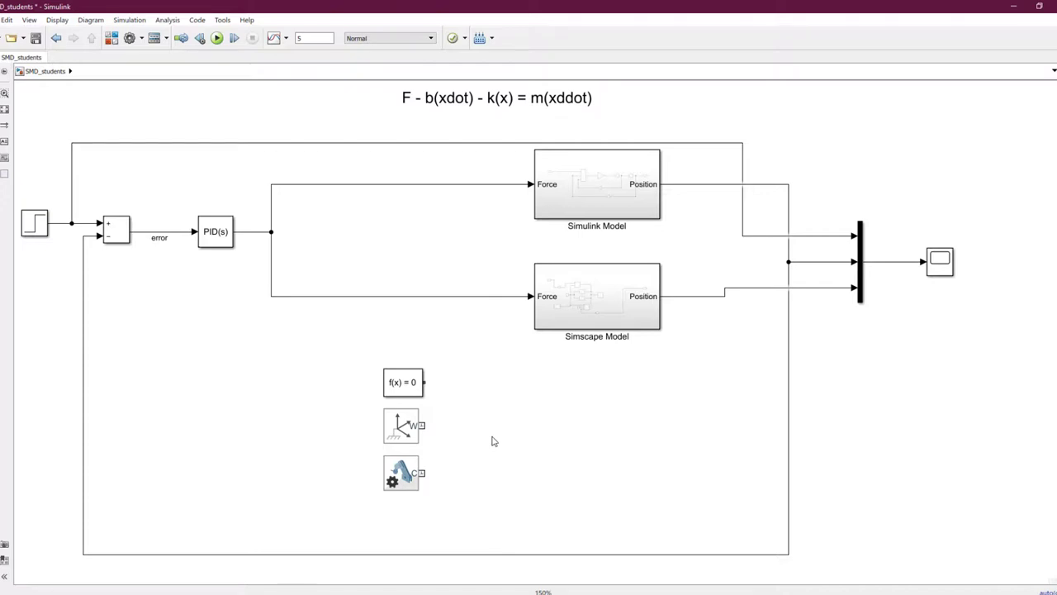
Add a Multibody Solid block to the right of the World Frame block
double_click(493, 401)
type("ri")
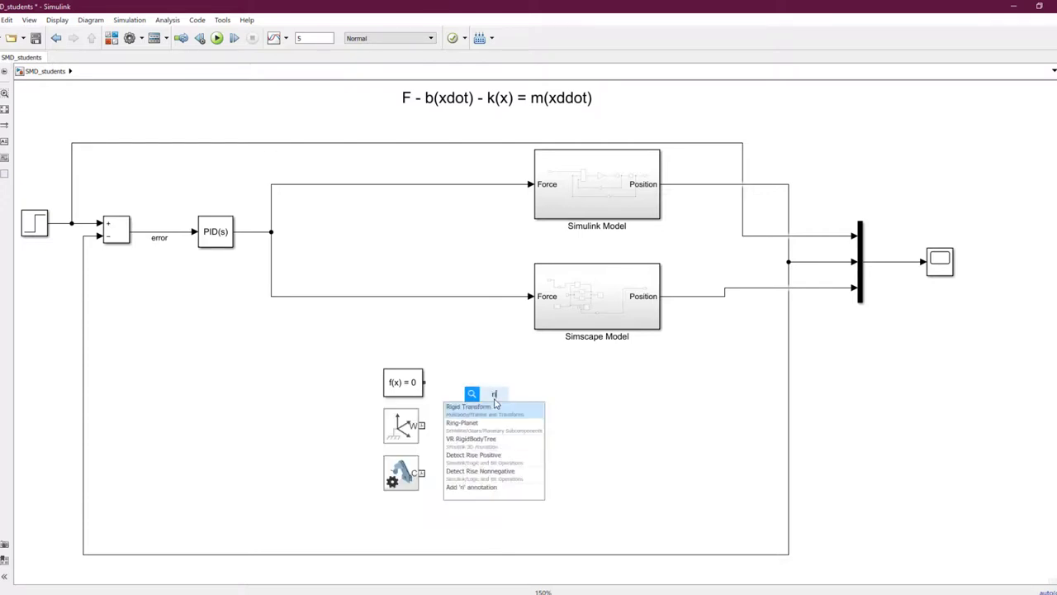
key("BackSpace")
key("BackSpace")
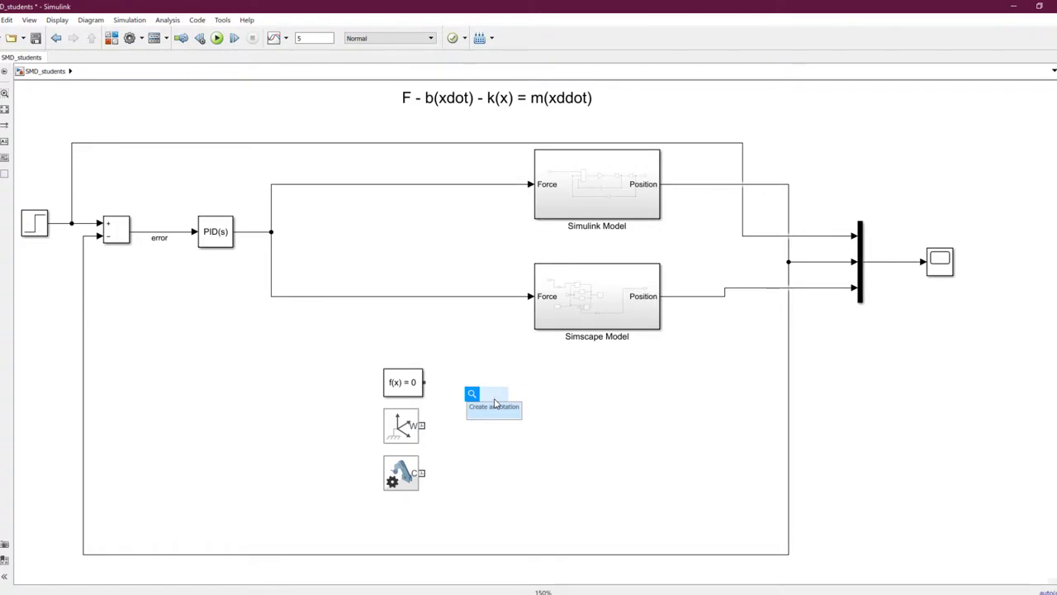
type("soli")
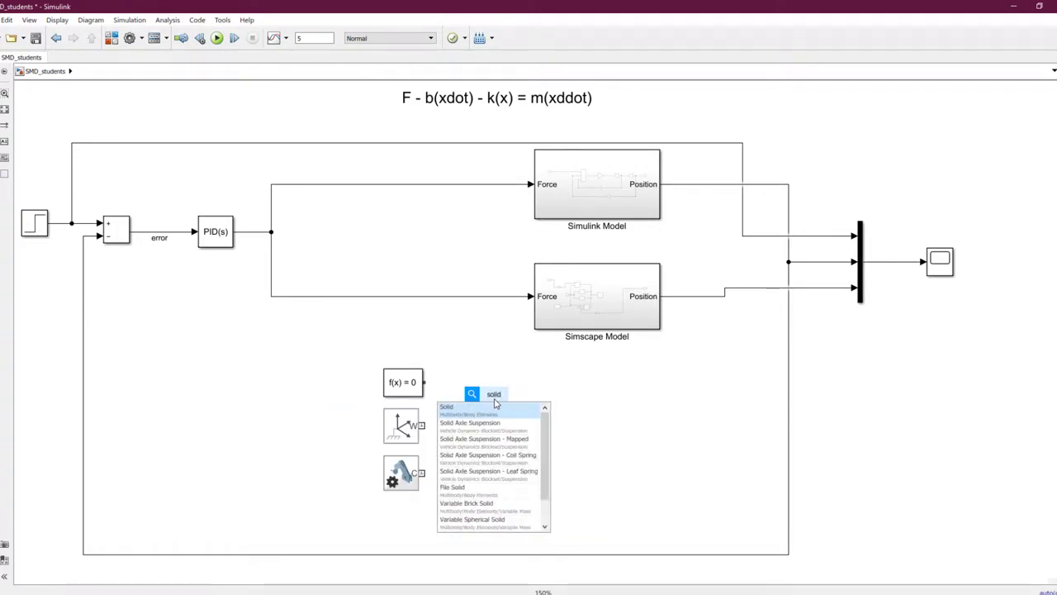
type("d")
left_click(495, 404)
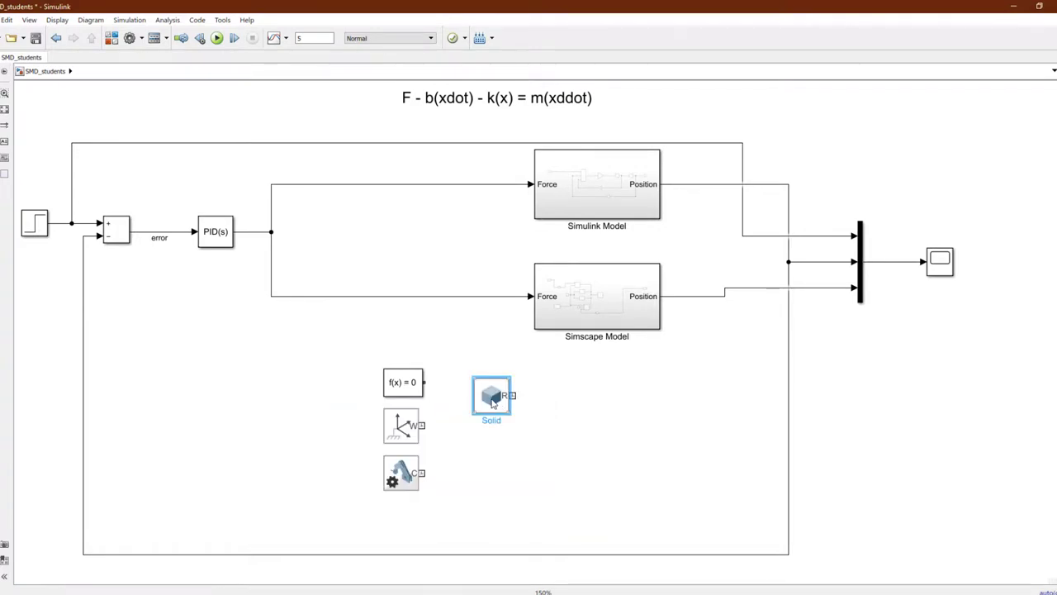
left_click_drag(493, 404, 514, 422)
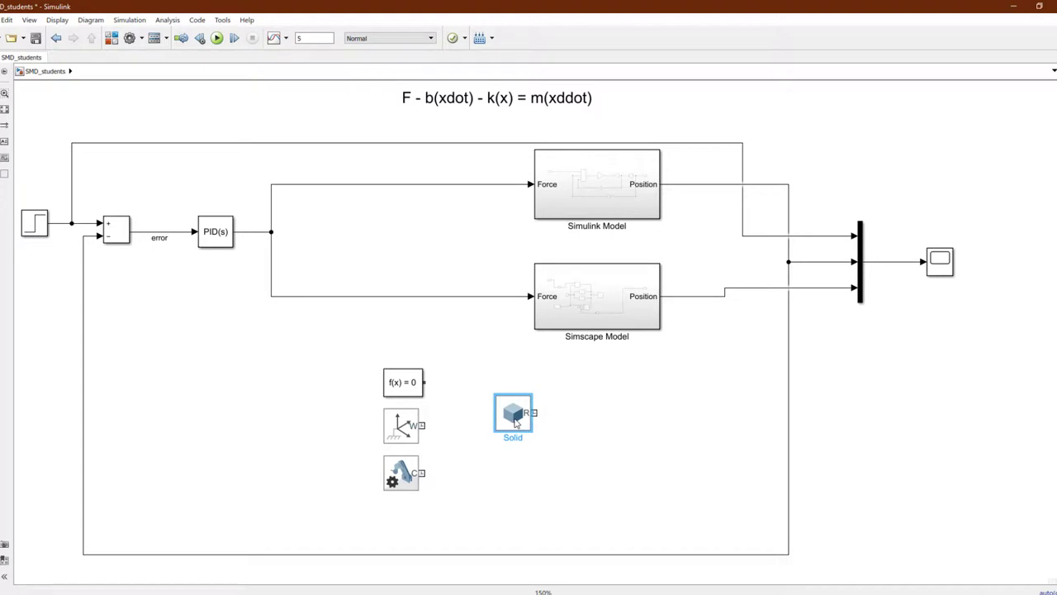
Set the Solid block's brick dimensions to [0.1 0.3 1] m
double_click(514, 422)
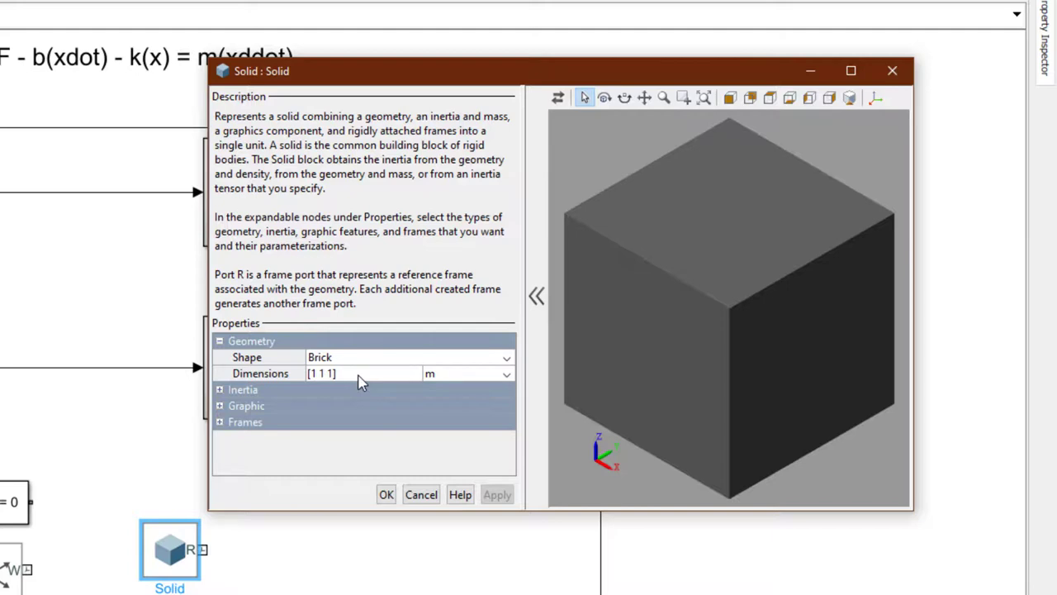
left_click(322, 375)
type("[0.1 0.3 1]")
key("Return")
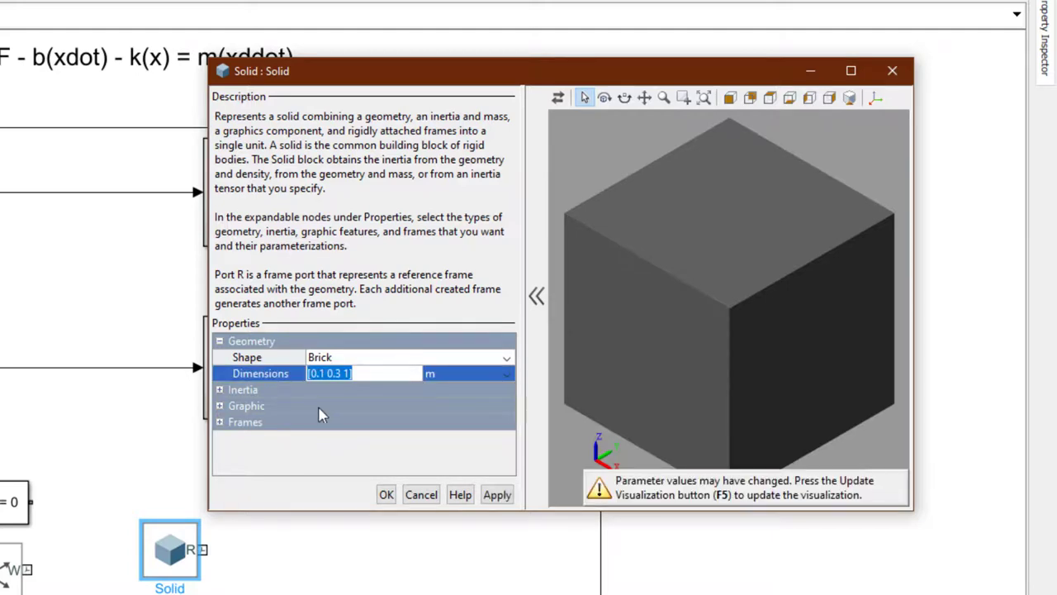
Set the Solid's graphic color to blue [0.2 0.2 1.0], update its visualization and accept the block's settings
left_click(220, 406)
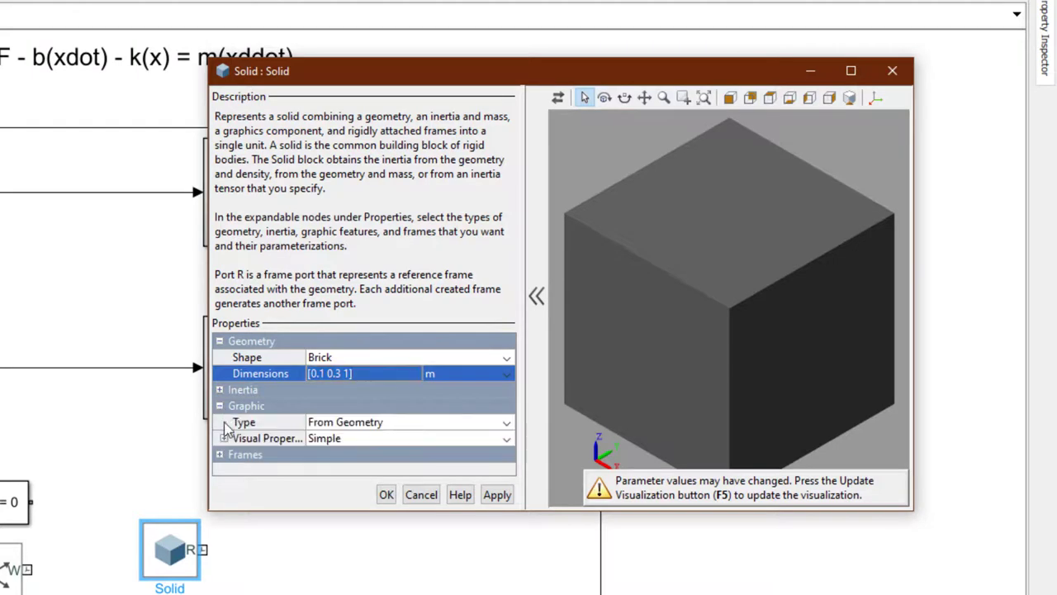
left_click(224, 439)
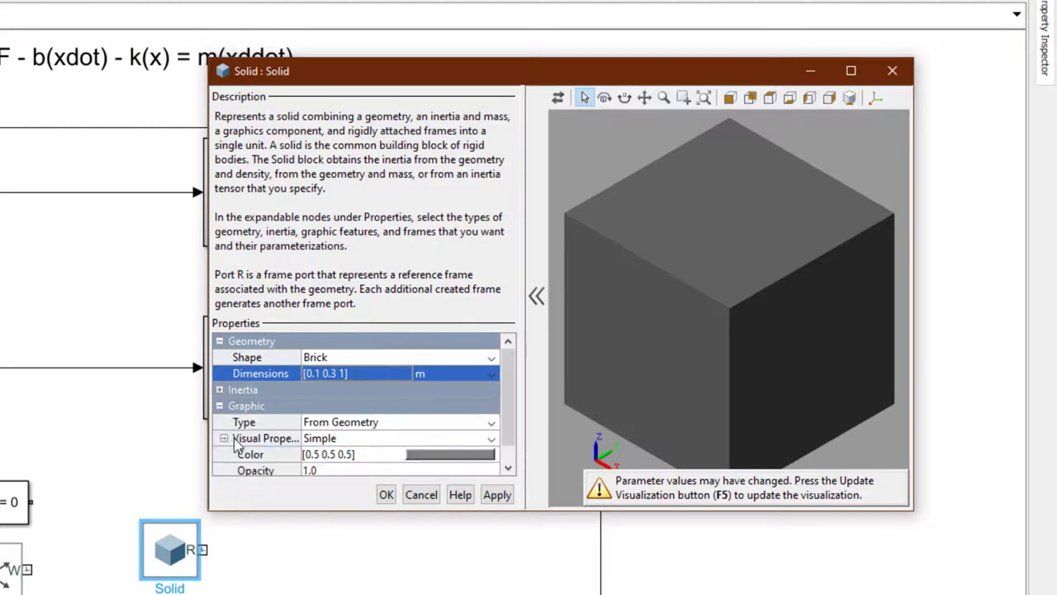
left_click(458, 456)
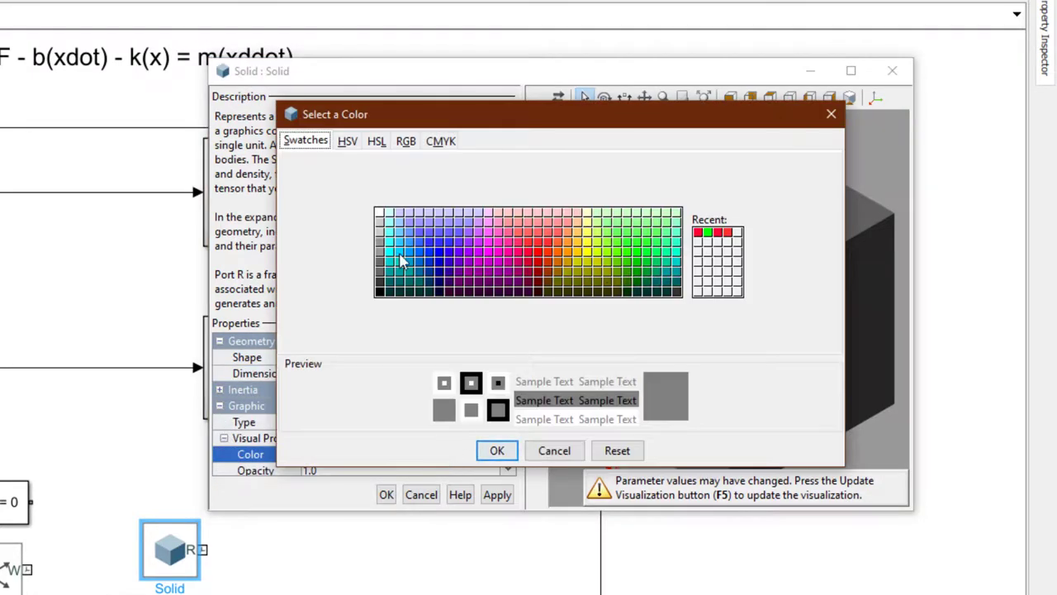
left_click(438, 244)
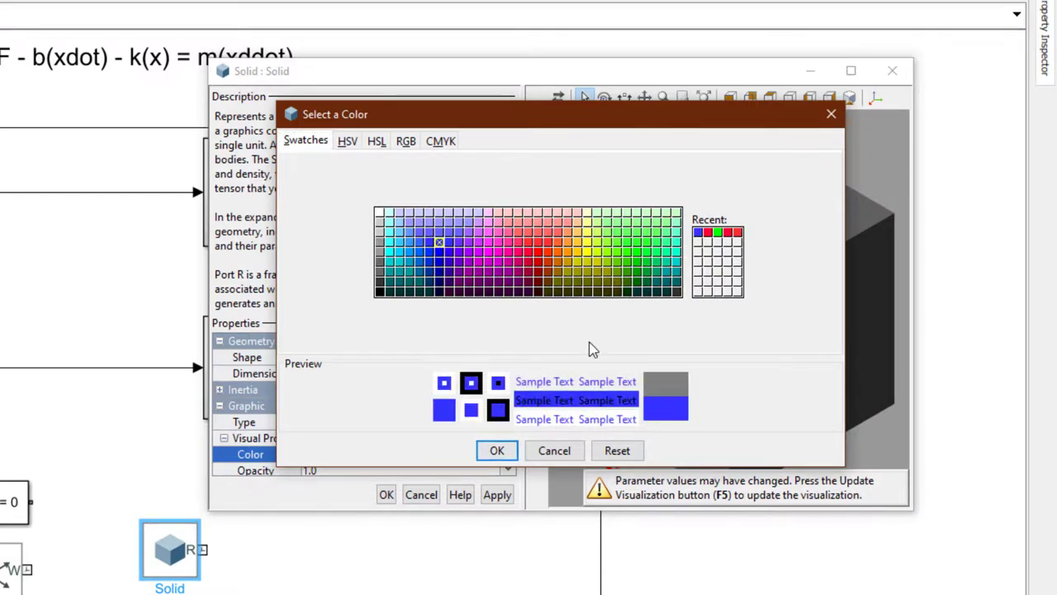
left_click(496, 450)
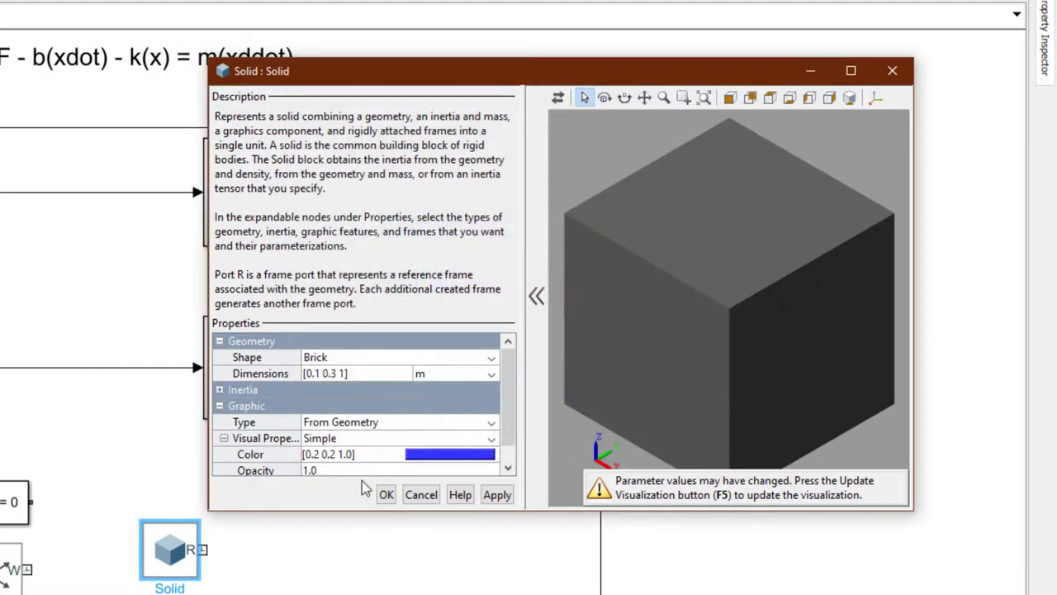
key("F5")
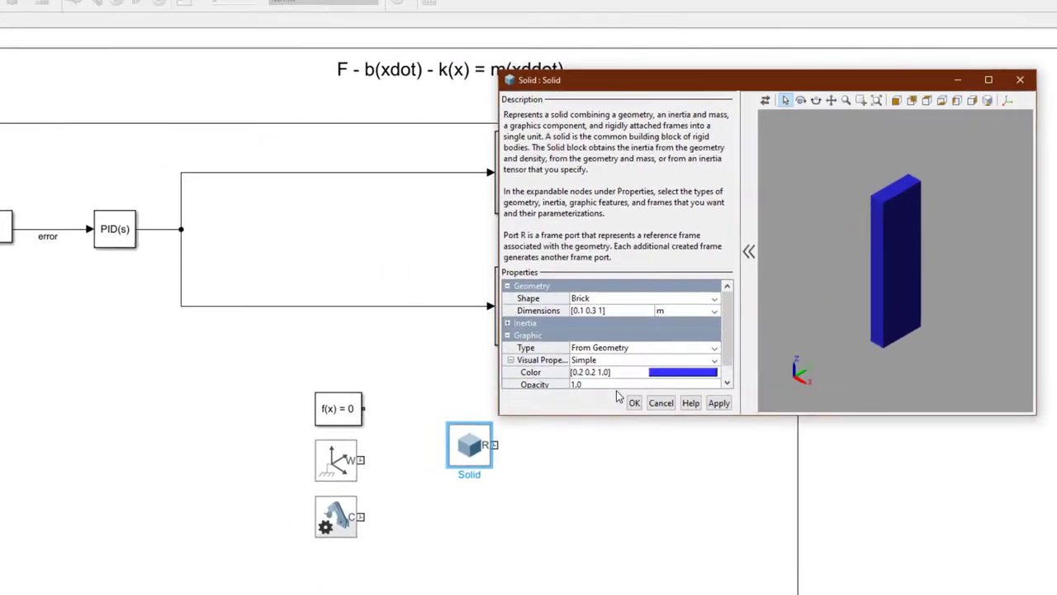
left_click(386, 494)
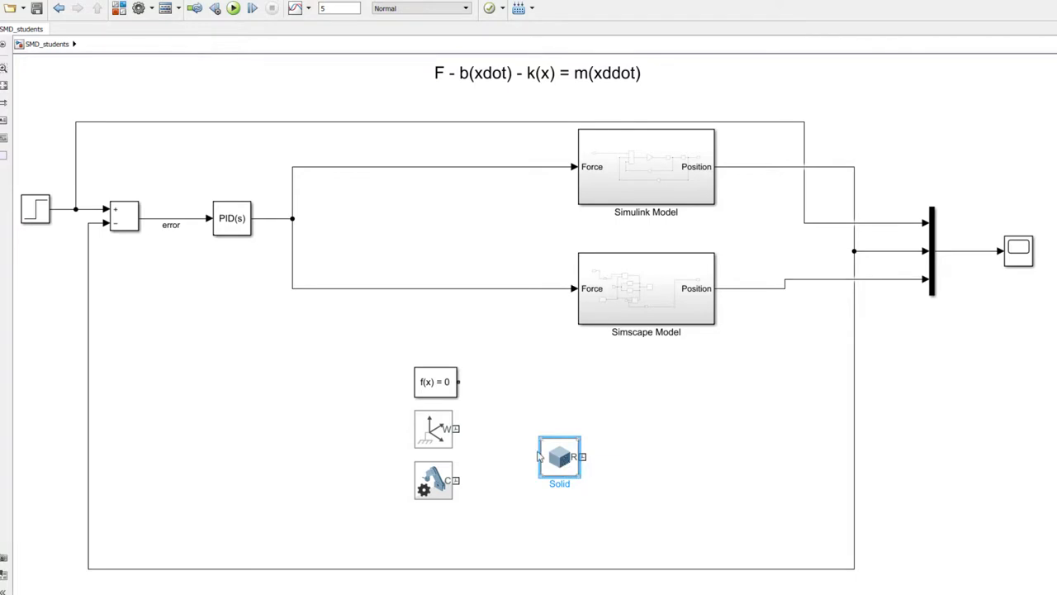
Add a Reference Frame block above the Solid and connect it to the Solid's R port
left_click(440, 431)
left_click_drag(573, 457, 574, 470)
double_click(531, 416)
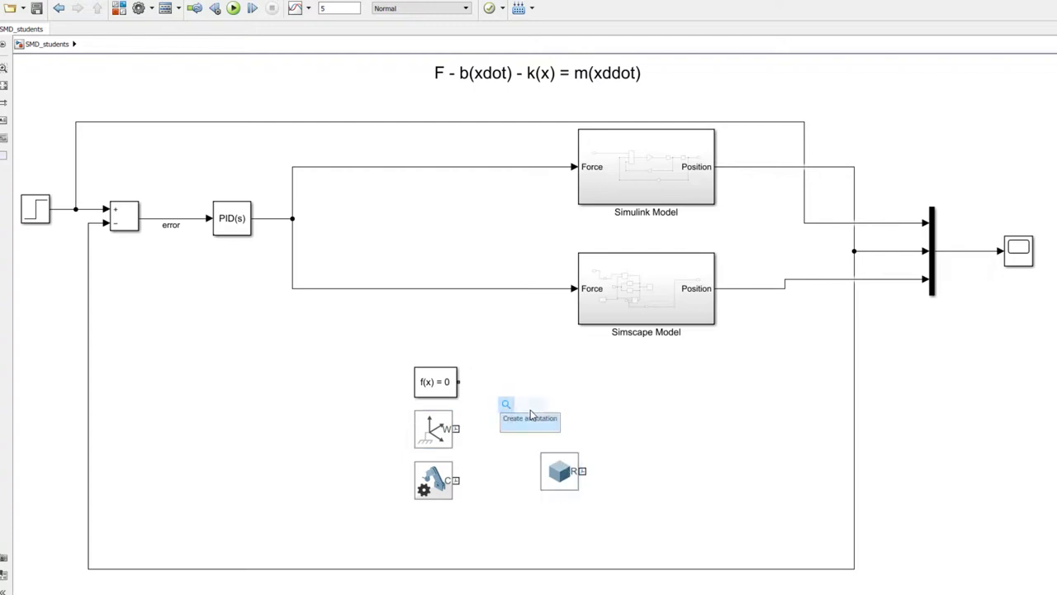
type("refe")
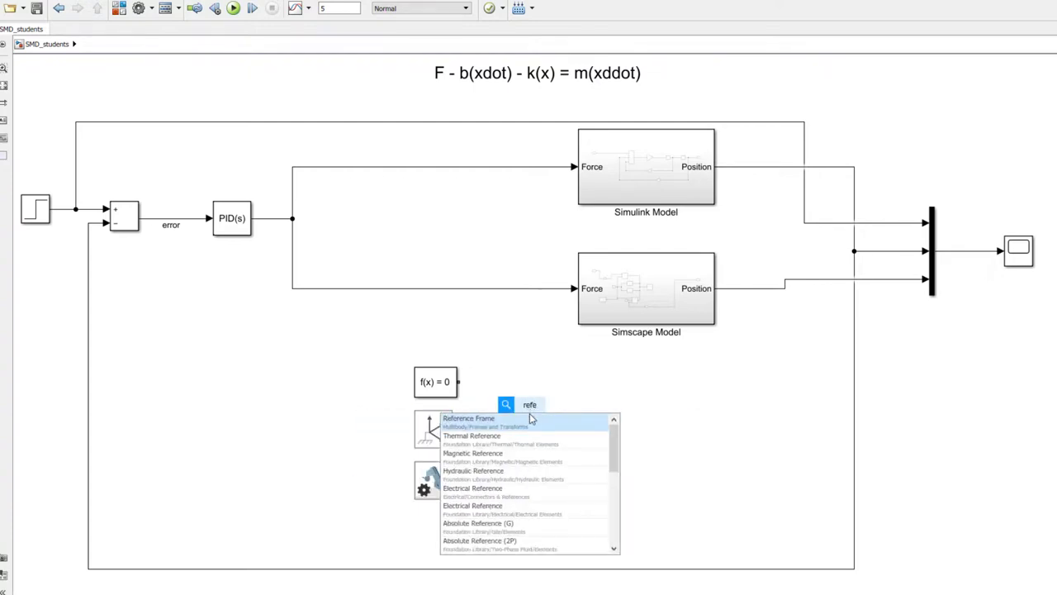
left_click(531, 419)
left_click_drag(531, 417, 543, 395)
mouse_move(570, 473)
left_mouse_down()
mouse_move(556, 482)
mouse_move(570, 479)
mouse_move(557, 385)
left_mouse_up()
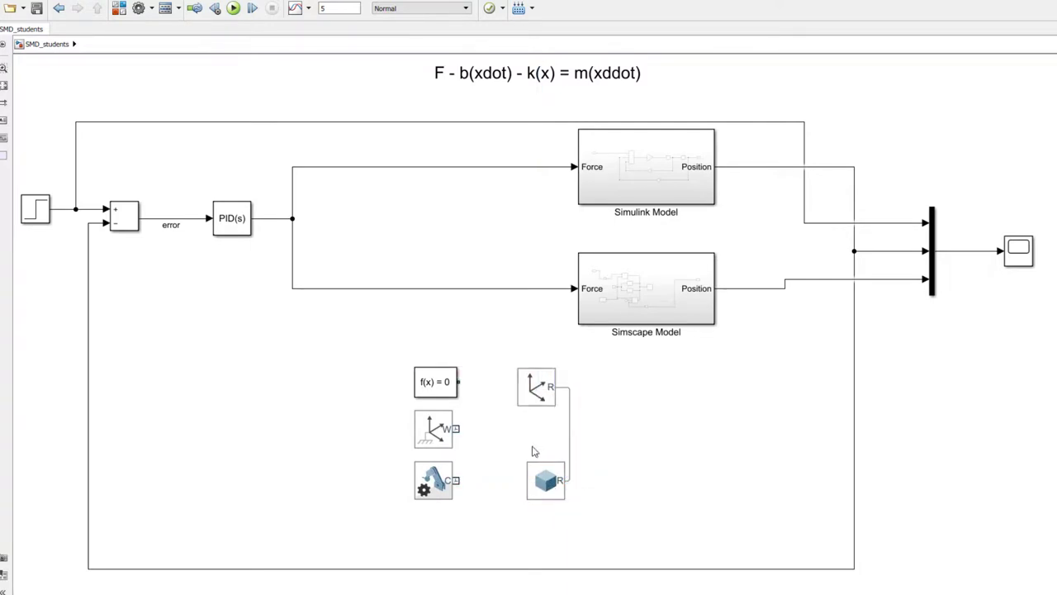
Connect the World Frame to the line joining the Reference Frame and Solid, and align the Solid directly below the Reference Frame
left_click_drag(458, 430, 569, 430)
left_click_drag(562, 489, 552, 489)
left_click(537, 388)
left_click(440, 442)
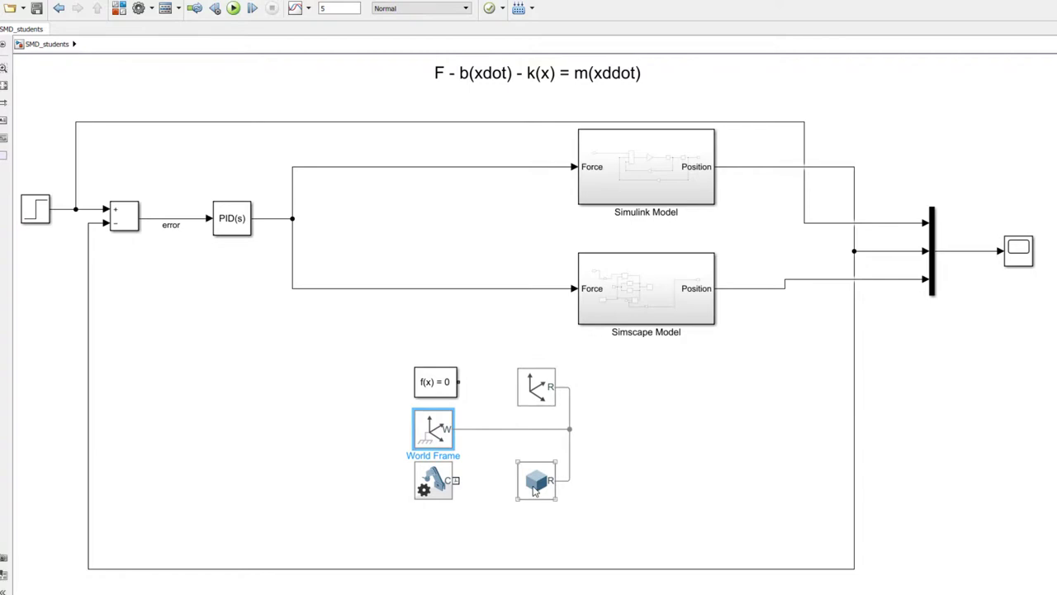
left_click(534, 491)
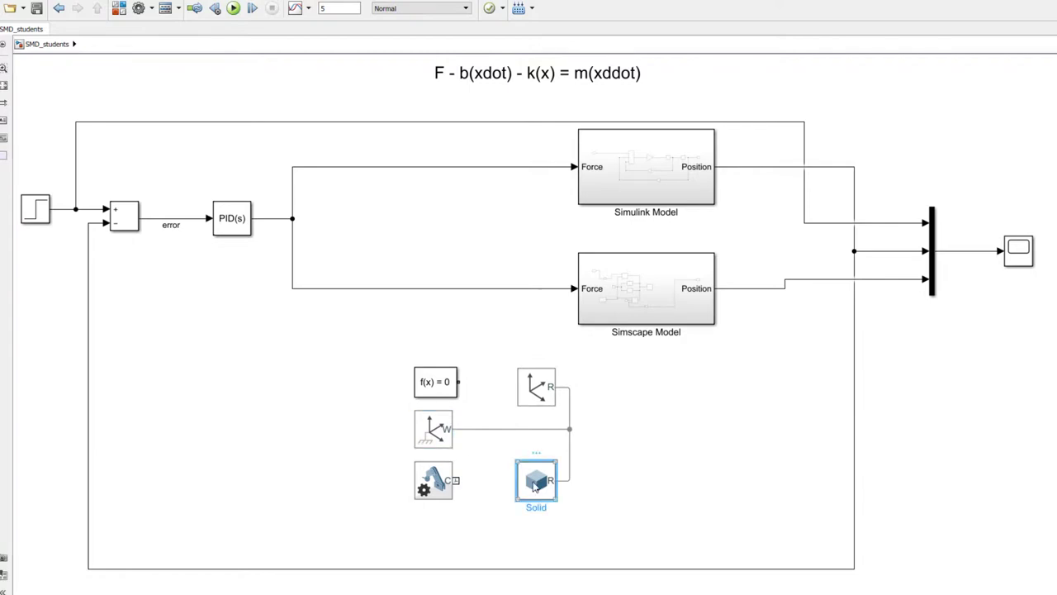
left_click(557, 505)
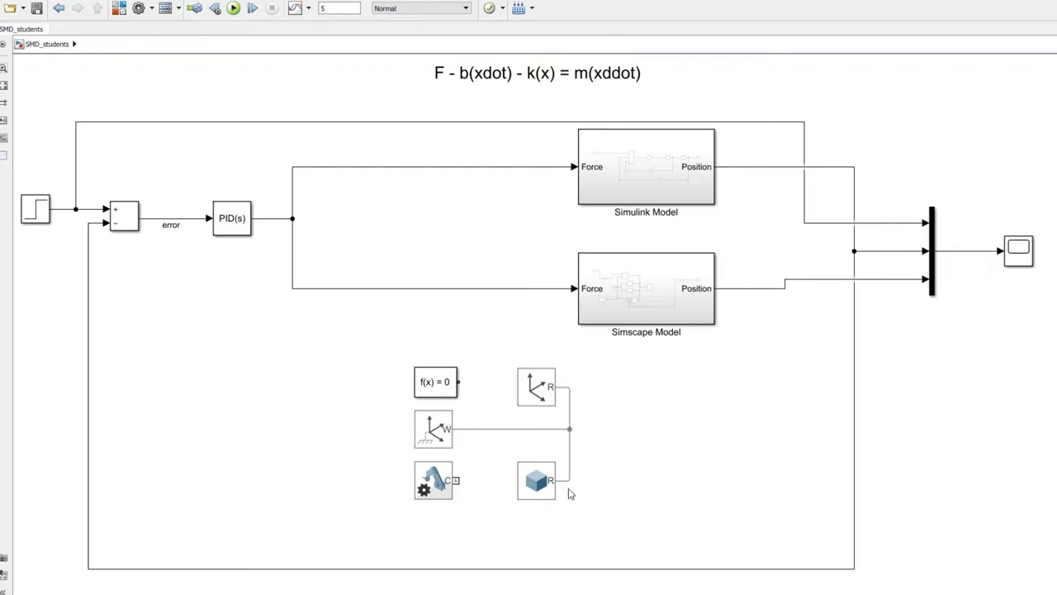
Undo the Solid's last move and add a second Solid block in the free space below the frame blocks
key("ctrl+z")
double_click(598, 505)
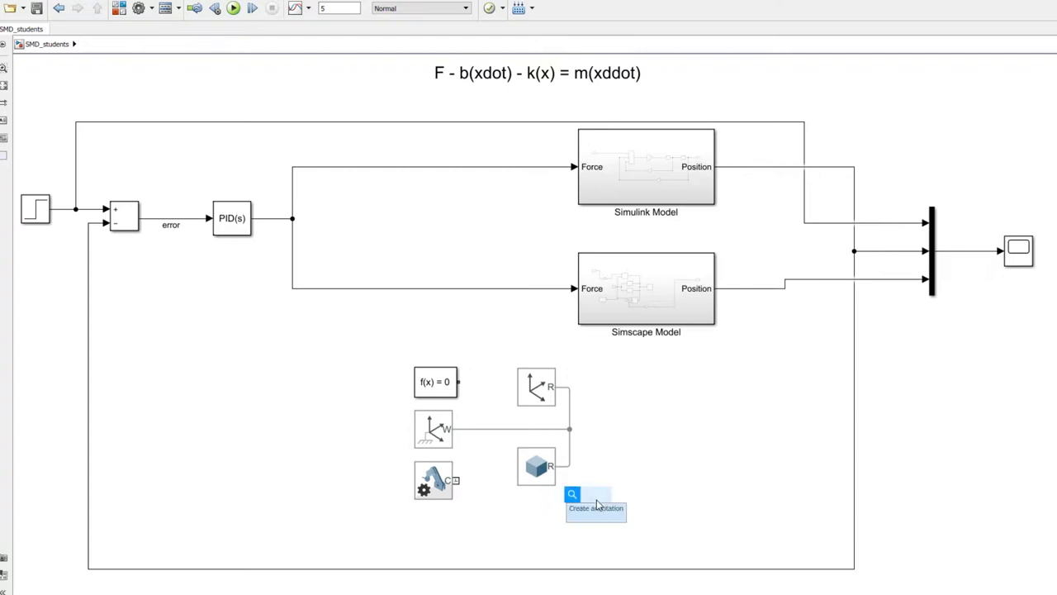
type("solid")
key("Return")
left_click_drag(550, 539, 625, 543)
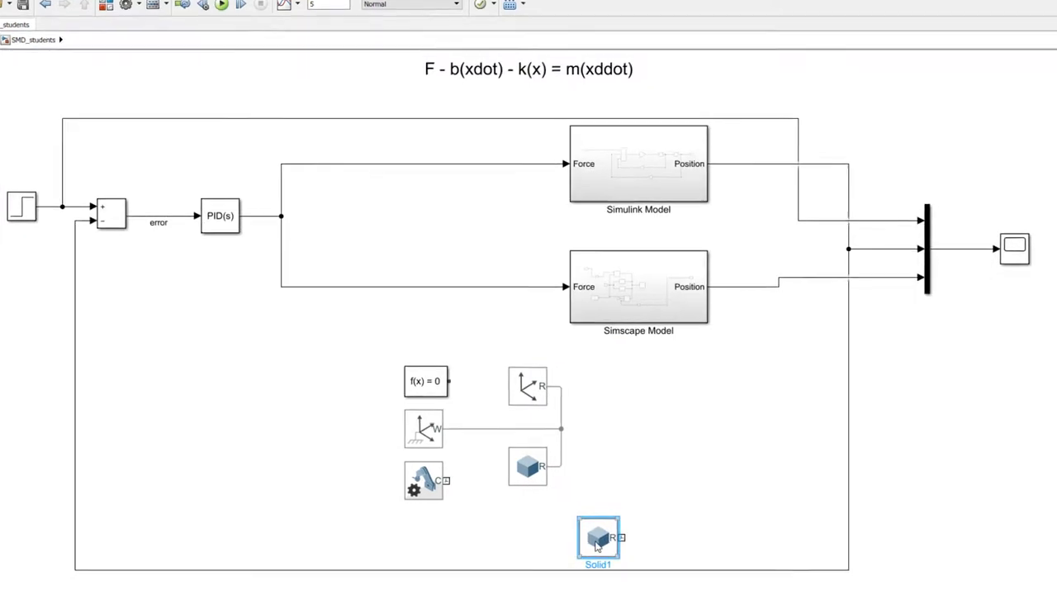
Set the second Solid's brick dimensions to [2 0.3 0.1] m and its color to blue [0.2 0.2 1.0], update the visualization and accept
double_click(625, 543)
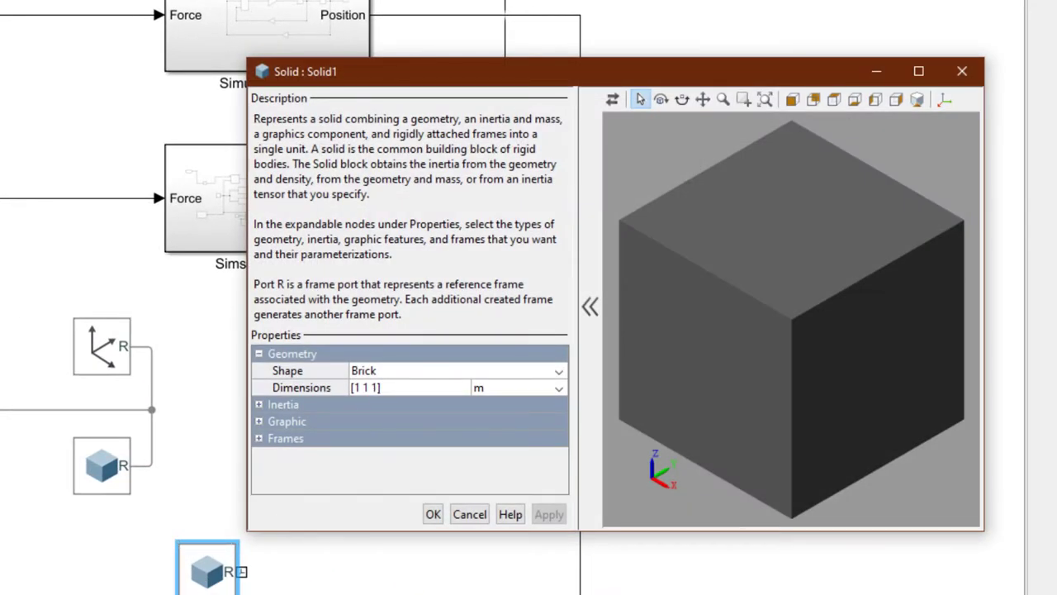
type("[2 0.3 0.1]")
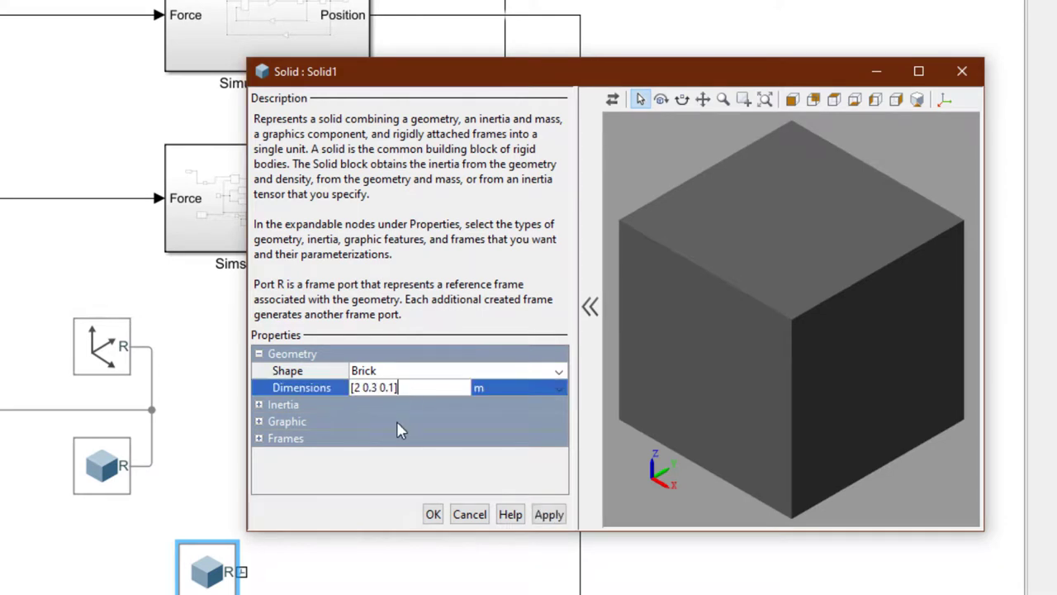
left_click(267, 422)
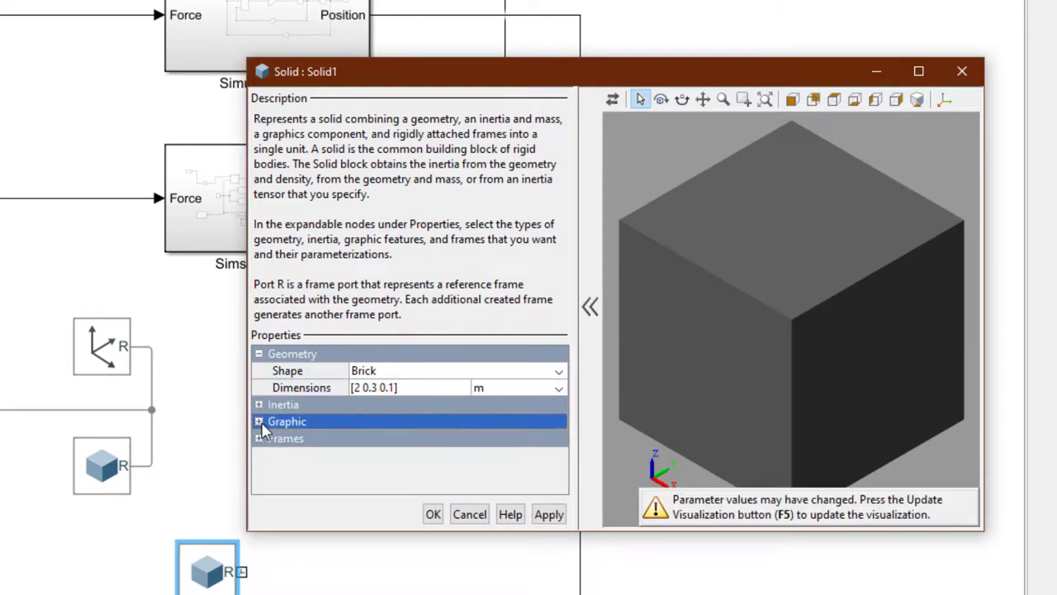
left_click(260, 422)
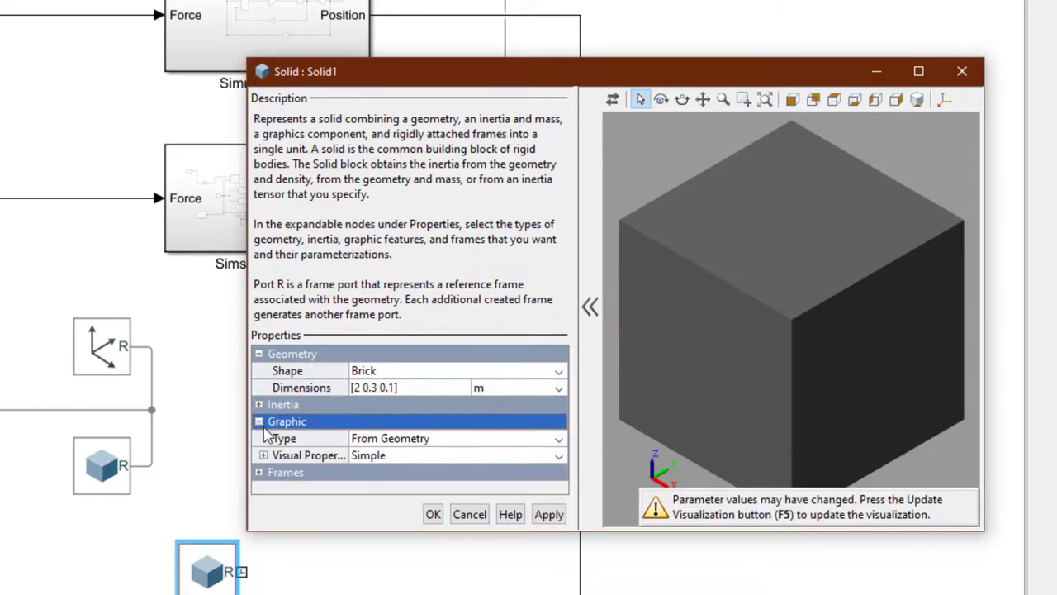
left_click(263, 455)
left_click(463, 472)
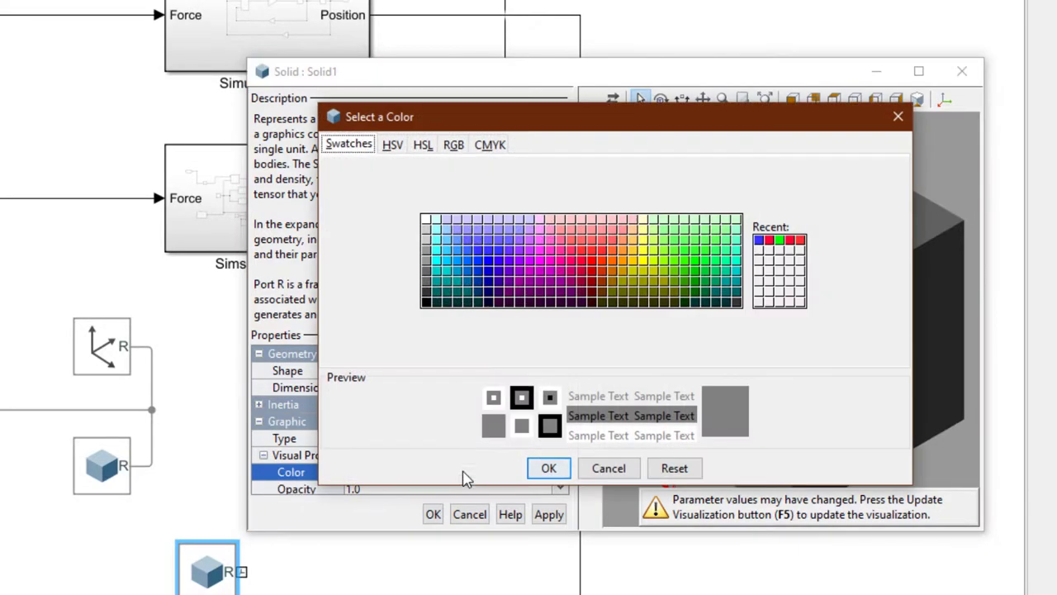
left_click(478, 250)
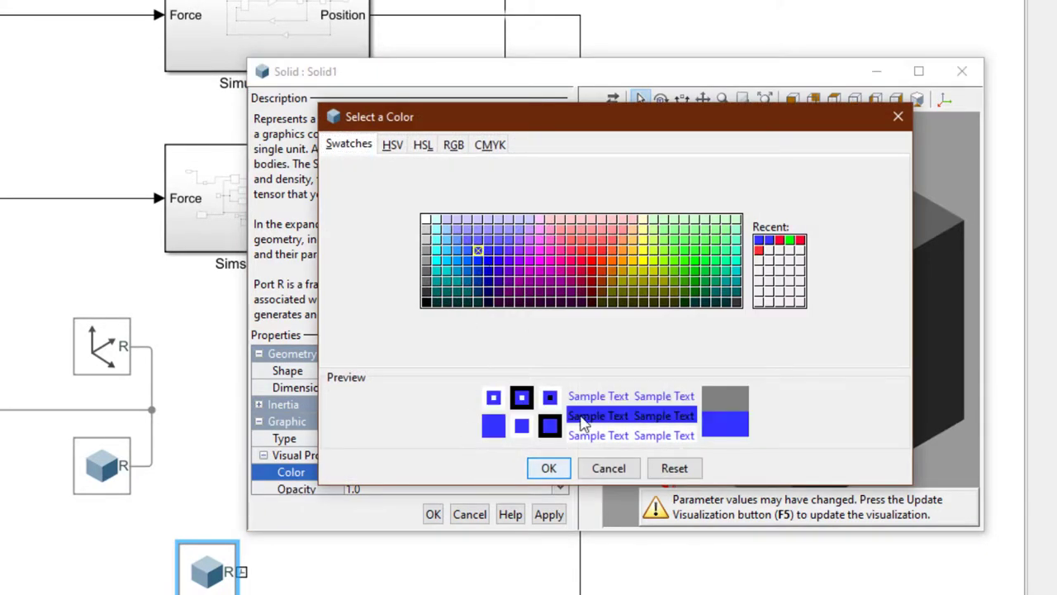
left_click(549, 468)
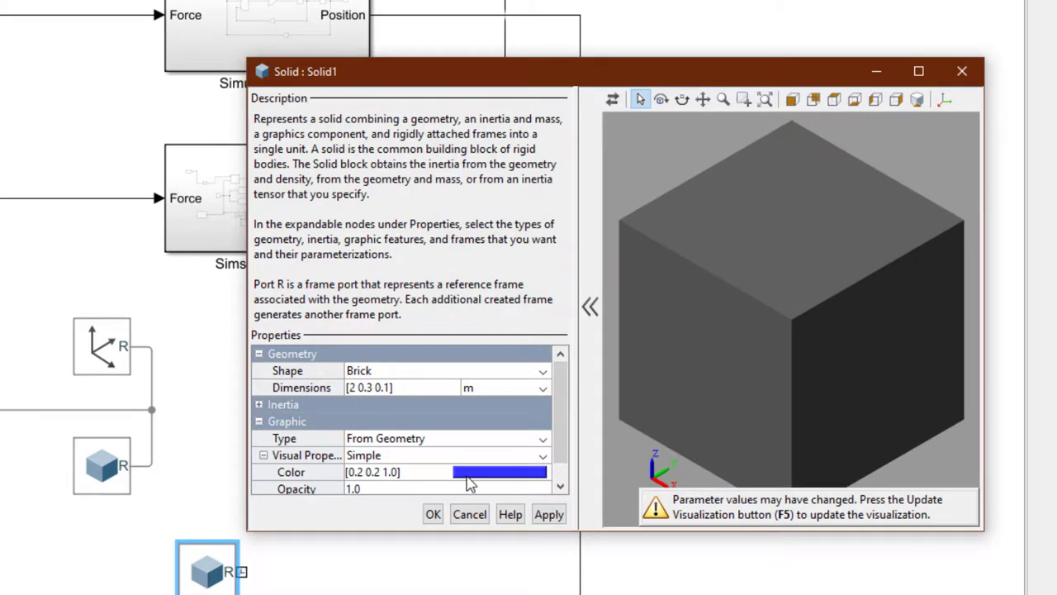
key("F5")
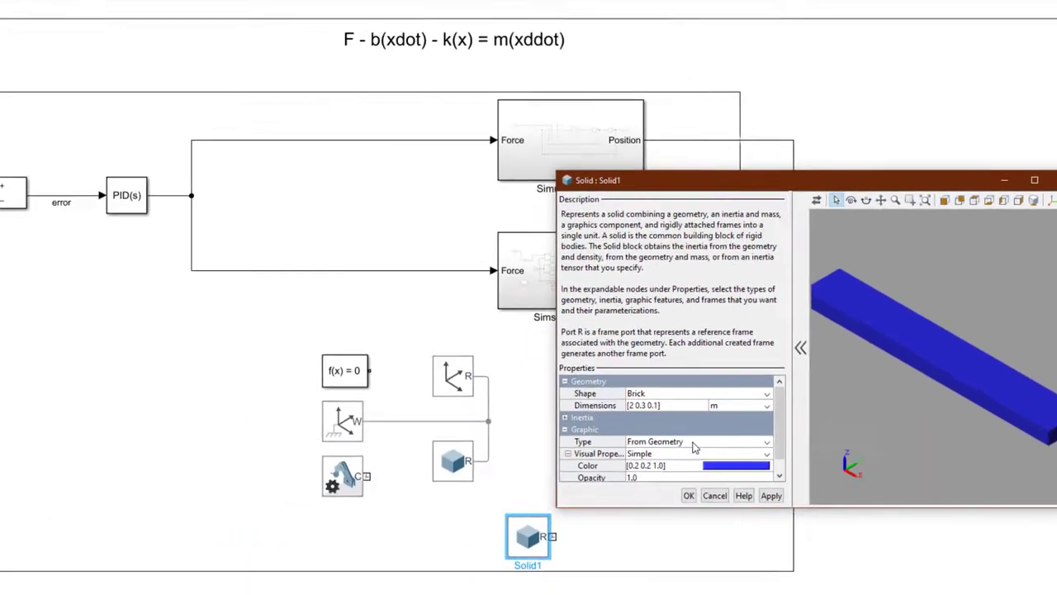
left_click(433, 514)
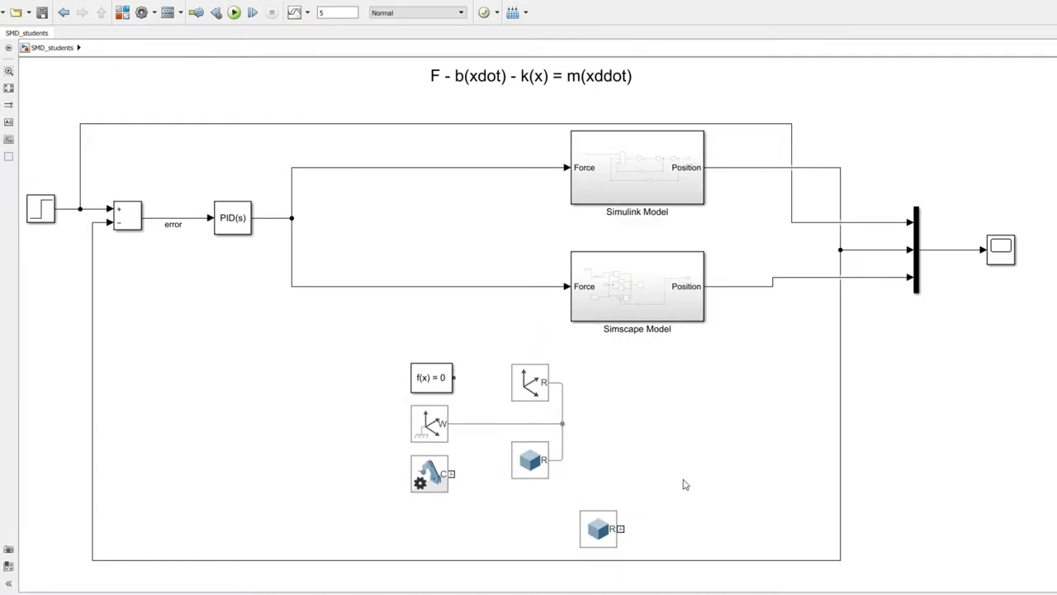
Add a Rigid Transform block beside the second Solid and flip it so its F port faces the Solid
double_click(338, 501)
type("rigi")
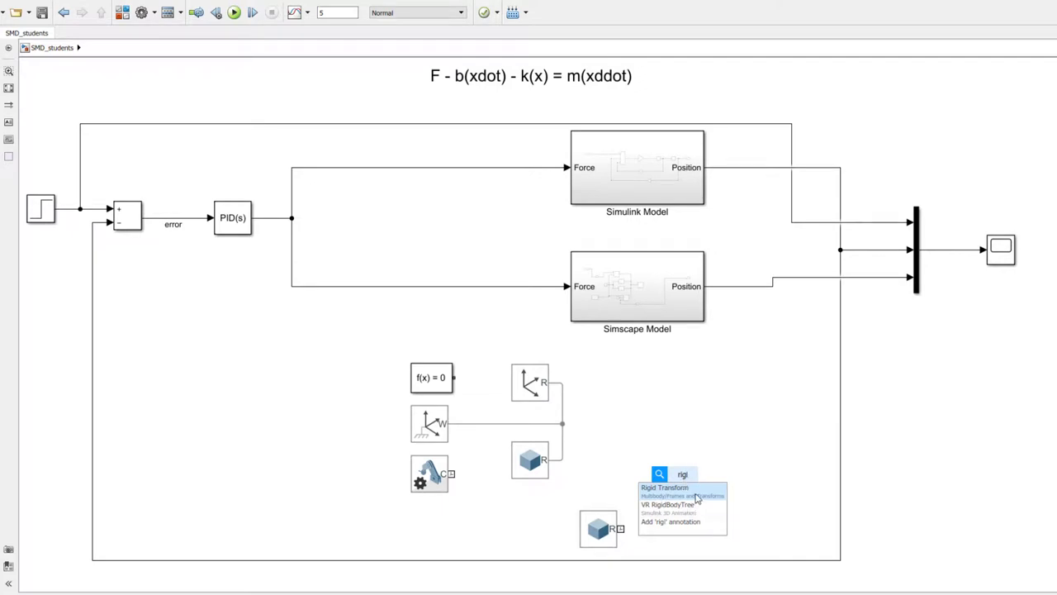
left_click(697, 493)
left_click_drag(697, 490, 702, 532)
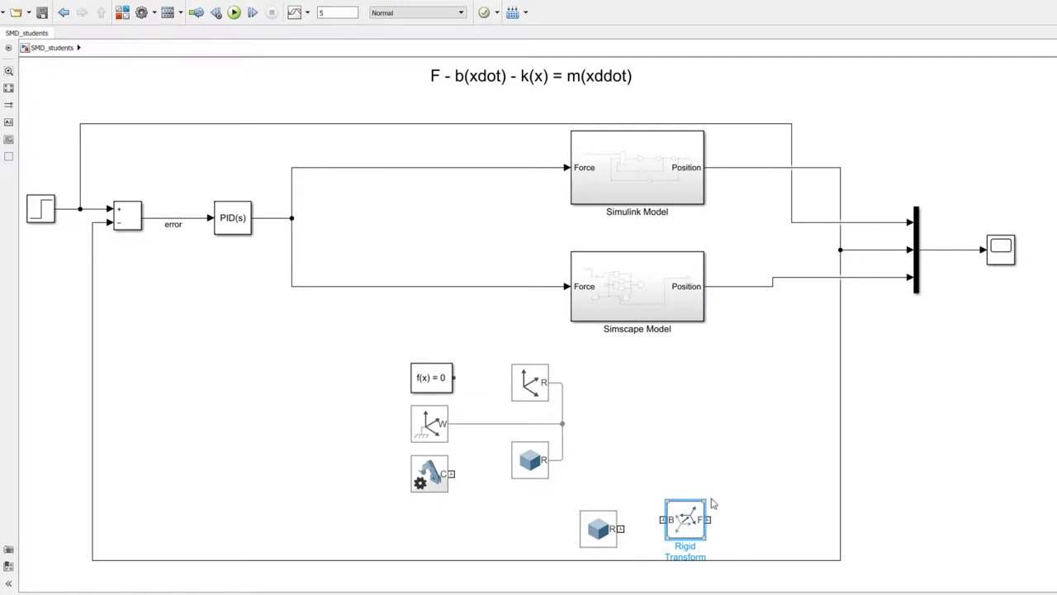
right_click(690, 519)
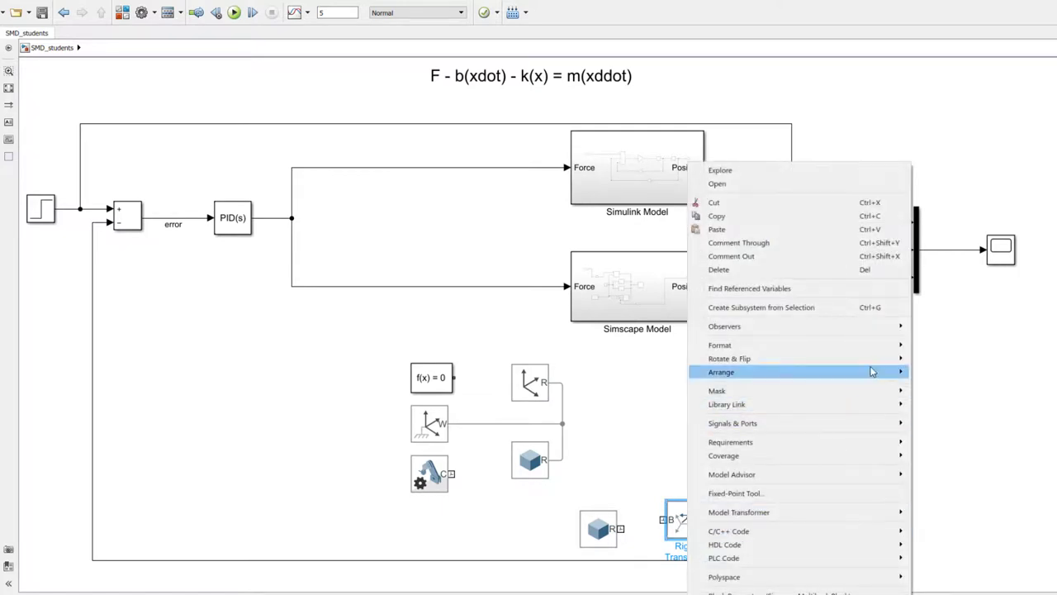
mouse_move(884, 360)
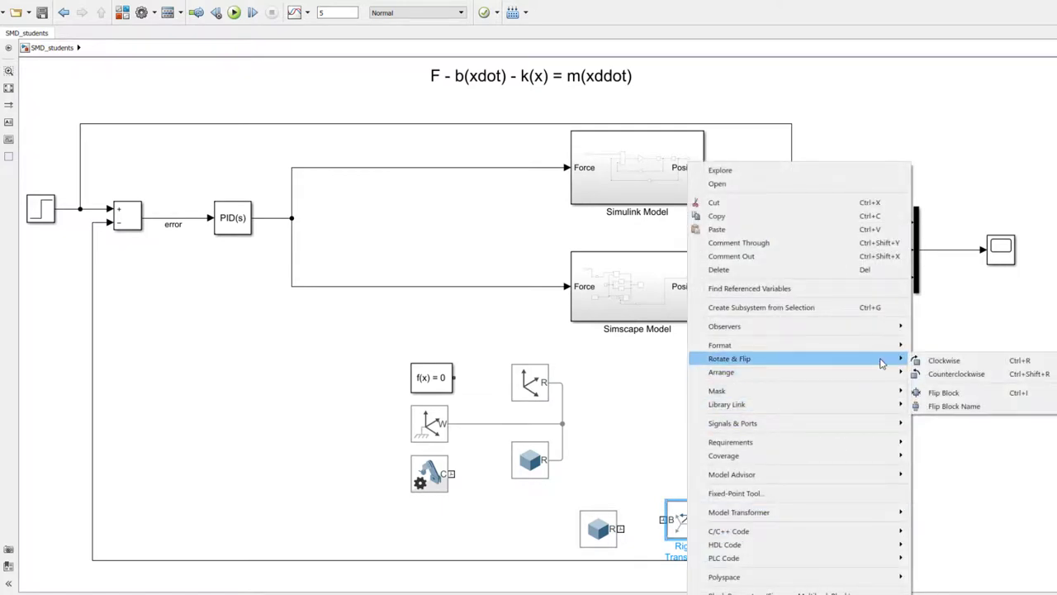
left_click(948, 394)
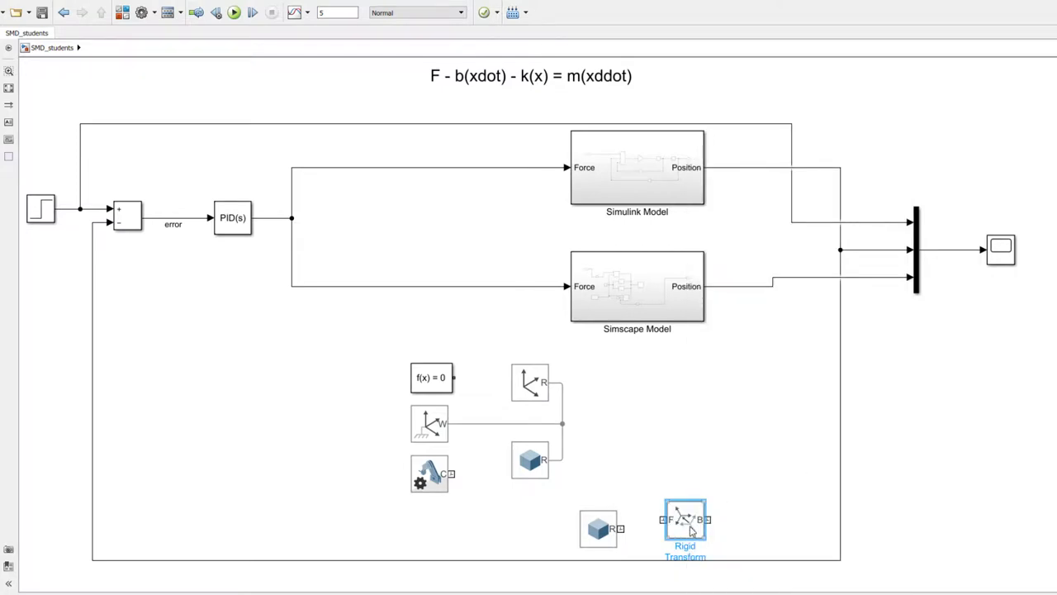
Connect the Rigid Transform's F port to the second Solid's R port and its B port to the World Frame line
left_click_drag(691, 528, 621, 528)
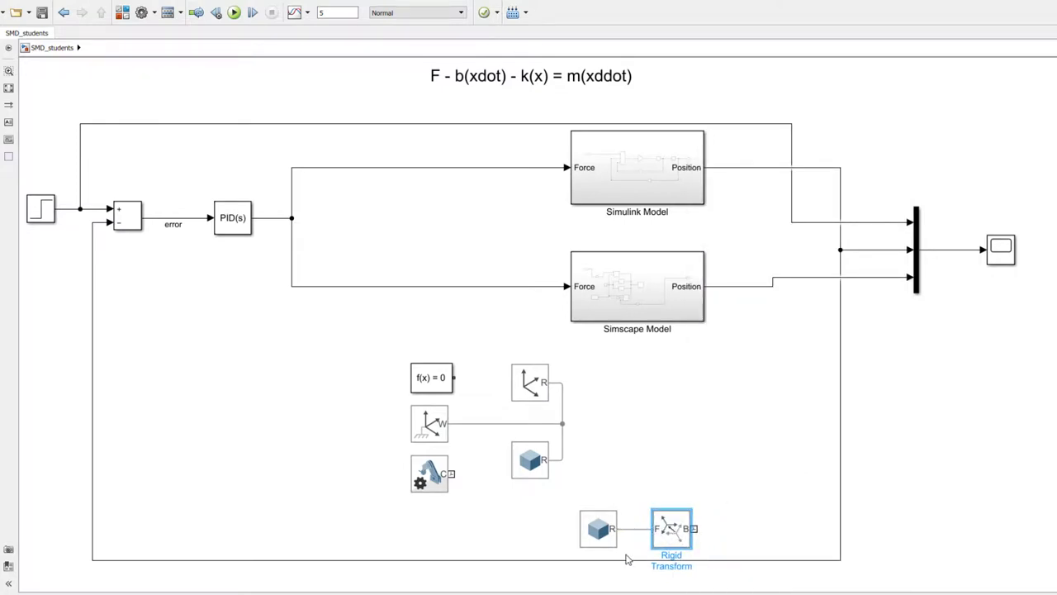
left_click(695, 529)
left_click_drag(696, 528, 568, 429)
left_click(579, 483)
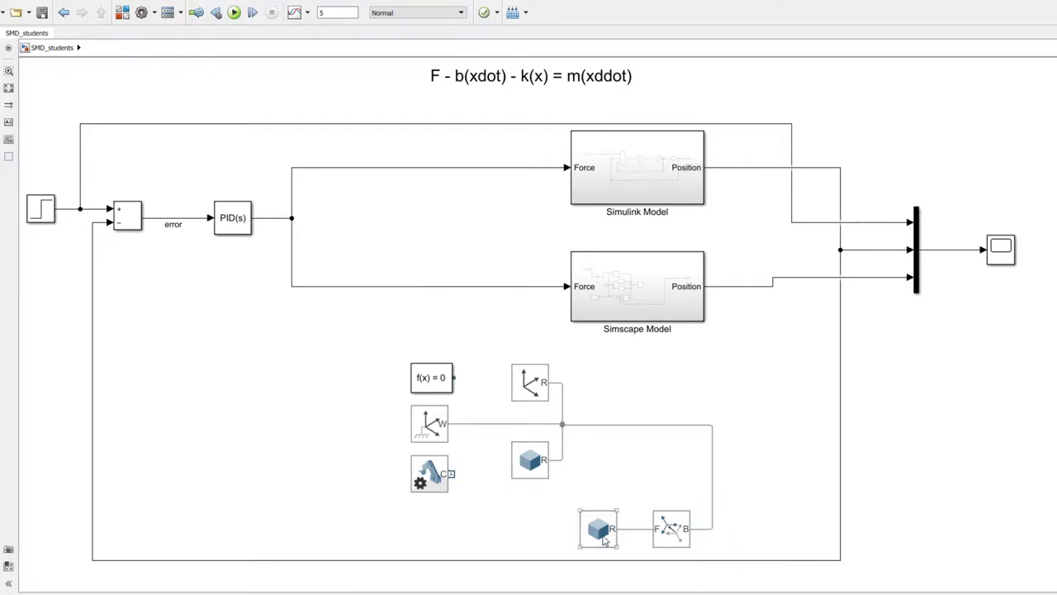
Set the Rigid Transform's translation to Cartesian with an offset of [1 0 -0.45] m and accept the settings
left_click(598, 533)
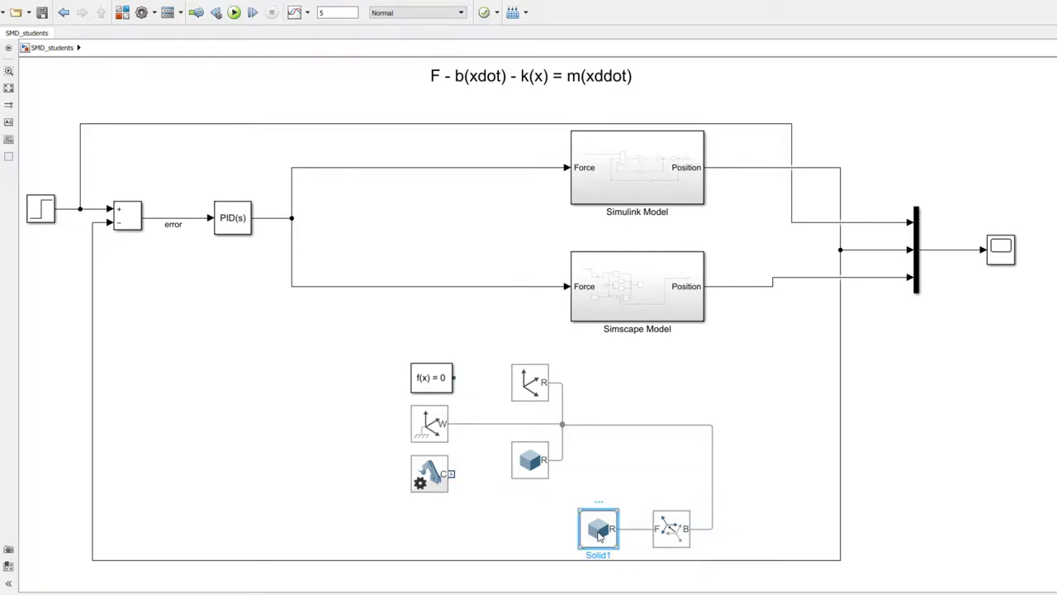
left_click(670, 531)
double_click(670, 531)
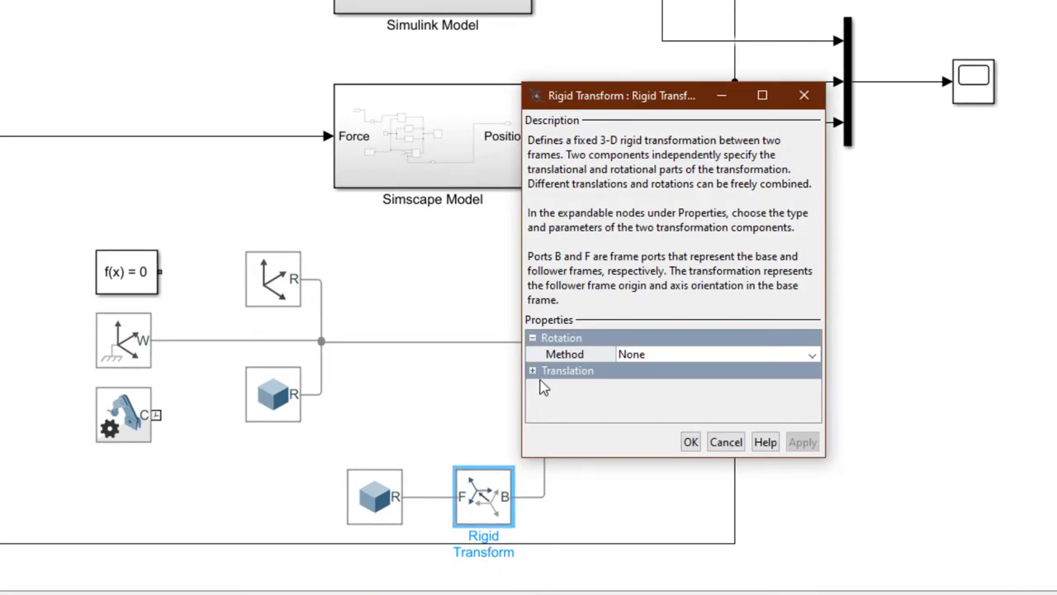
left_click(534, 372)
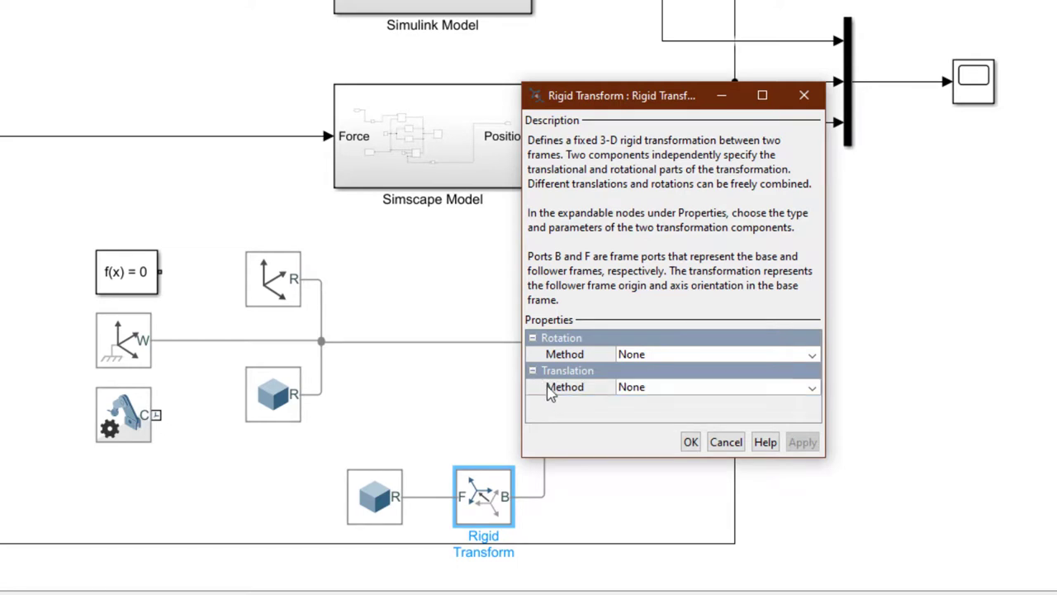
left_click(739, 390)
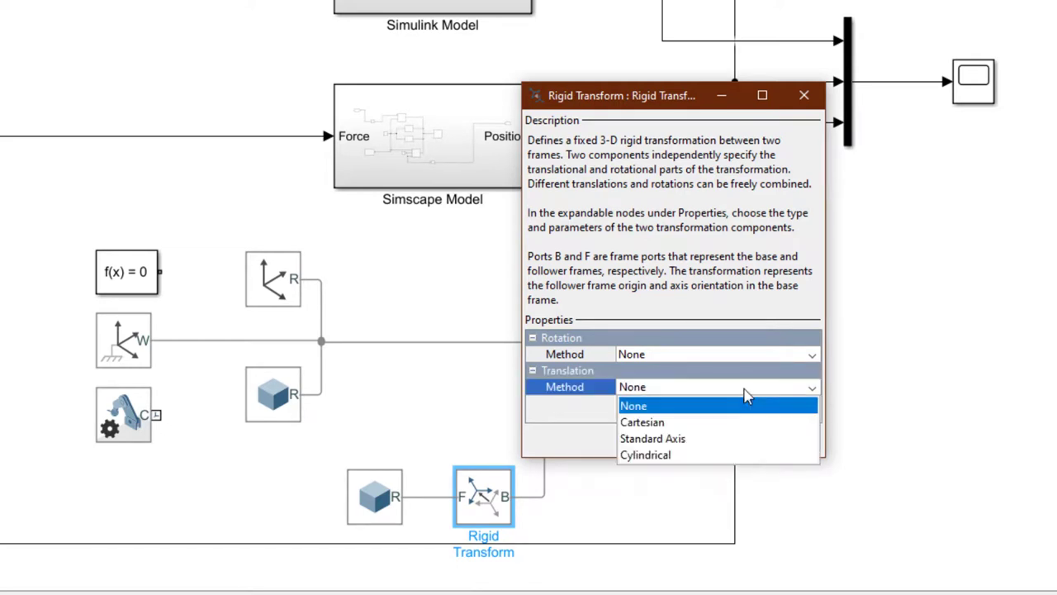
left_click(712, 422)
left_click(659, 402)
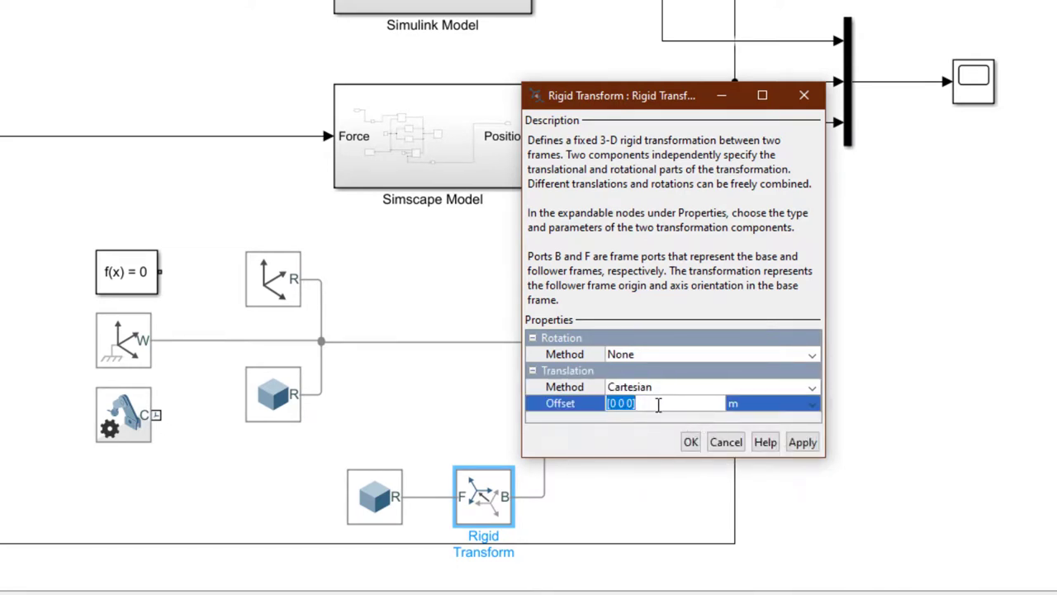
type("[1 0 -0.45]")
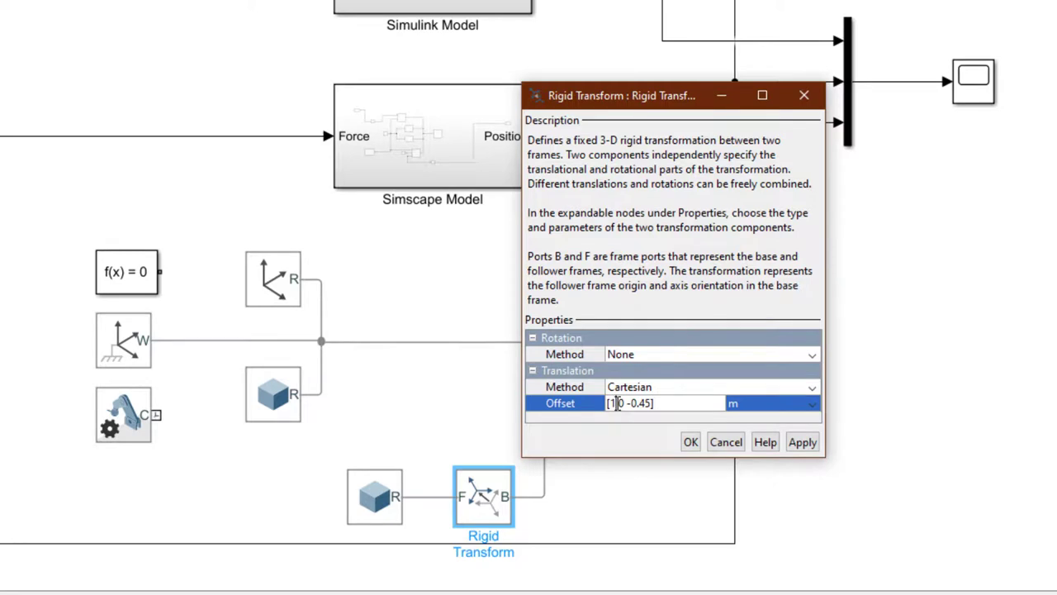
left_click_drag(615, 403, 612, 403)
double_click(618, 405)
left_click_drag(628, 405, 649, 405)
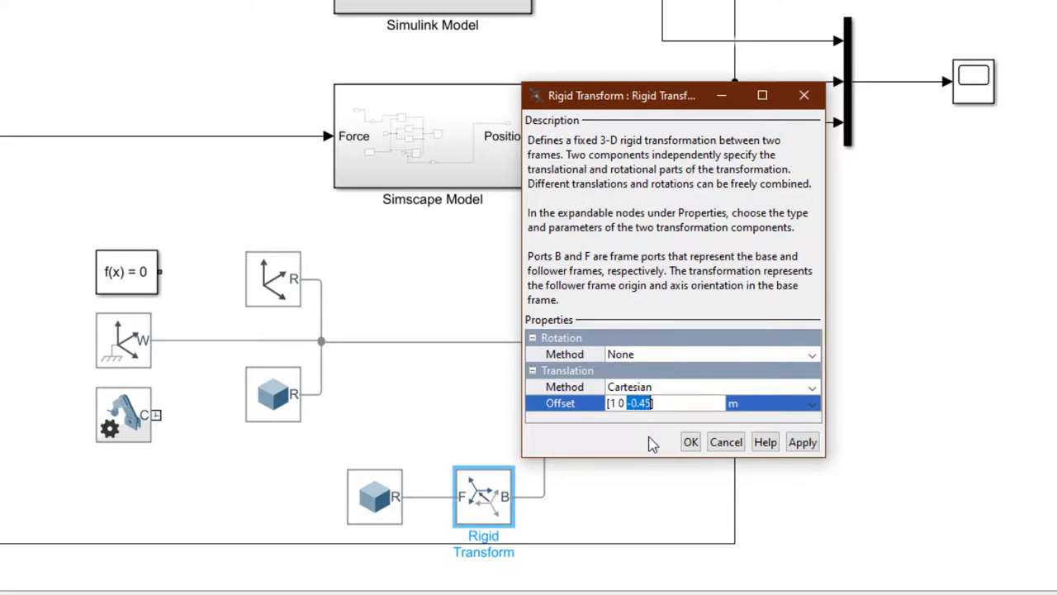
left_click(691, 442)
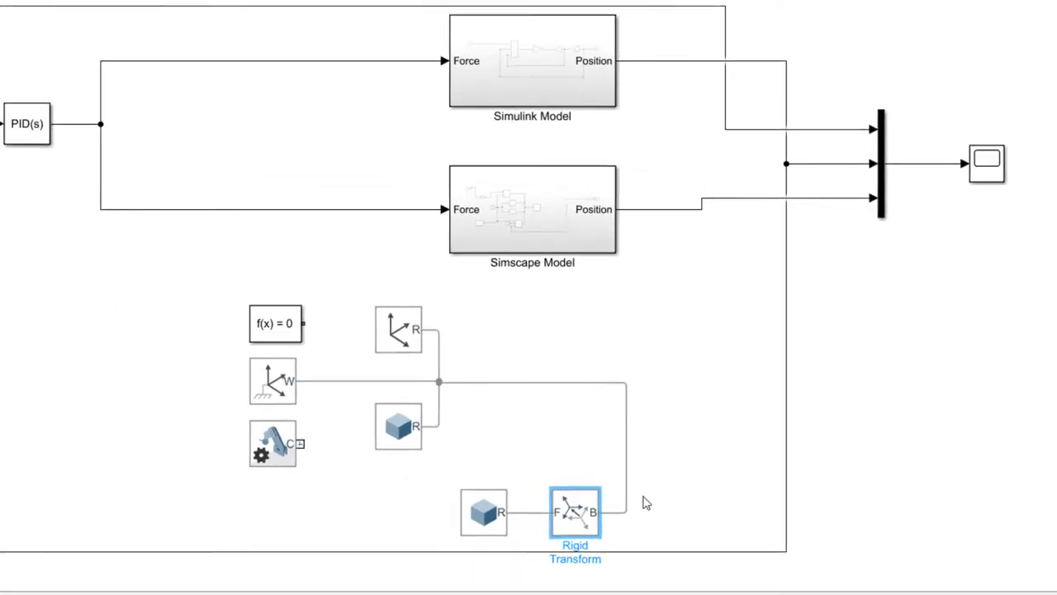
Group the second Solid and the Rigid Transform into a subsystem
left_click(646, 502)
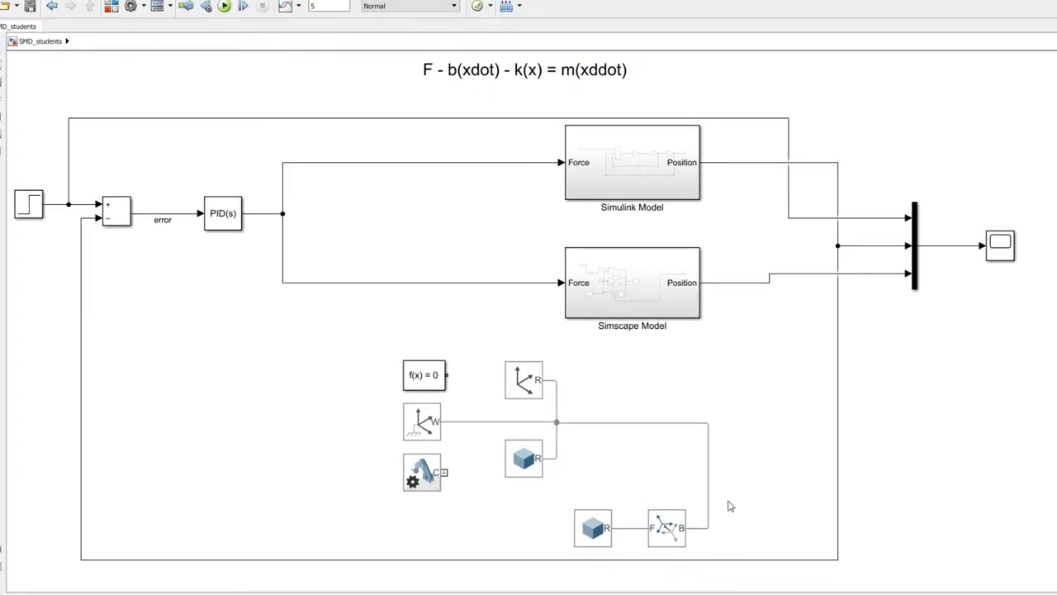
left_click_drag(732, 497, 567, 559)
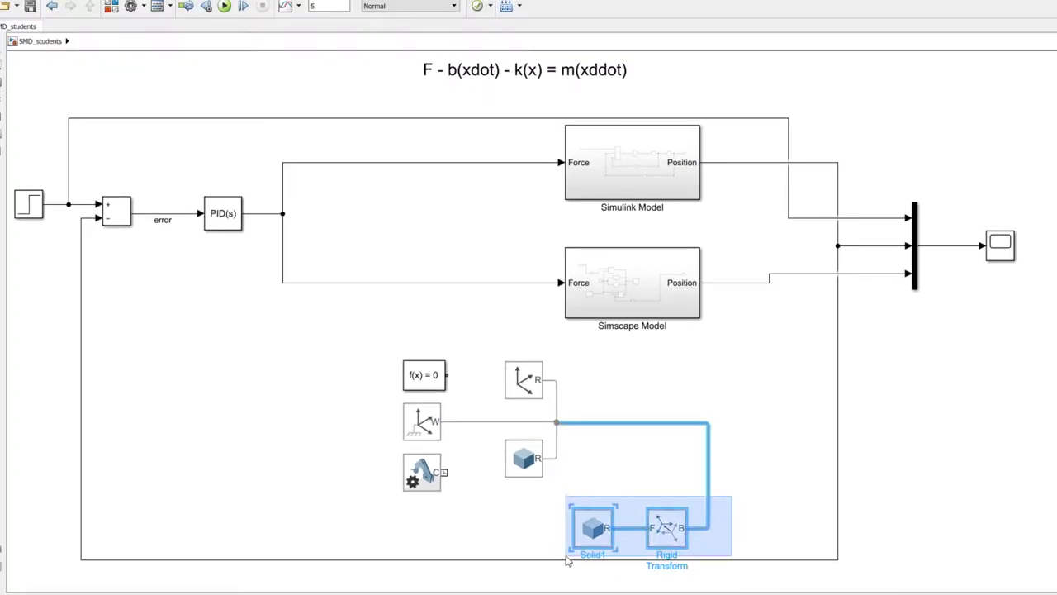
right_click(603, 531)
left_click(652, 413)
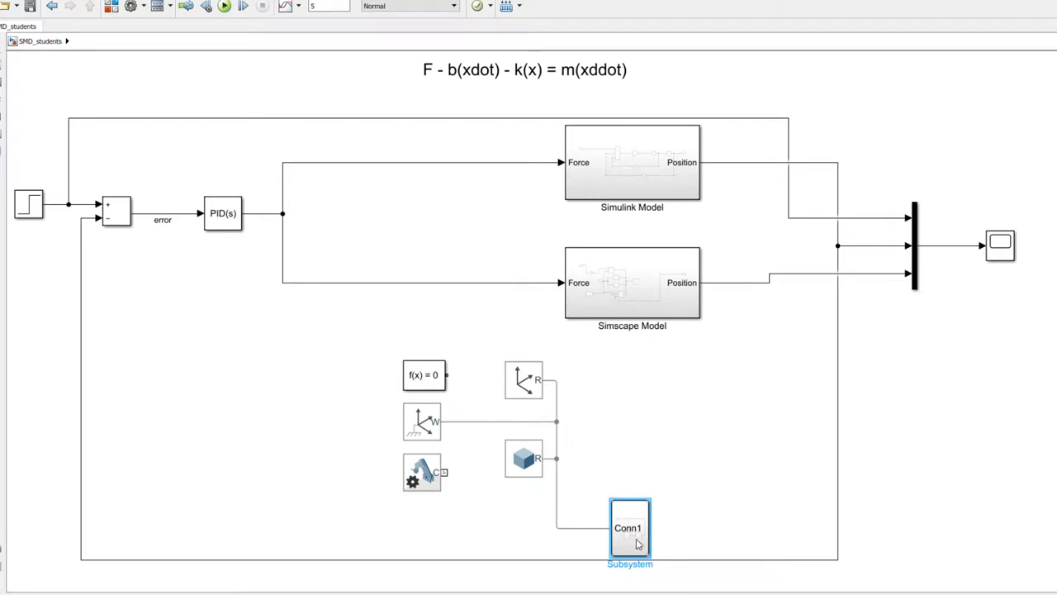
Move the new subsystem up beside the first Solid and rename it Base
left_click_drag(637, 543, 633, 492)
double_click(639, 512)
type("B")
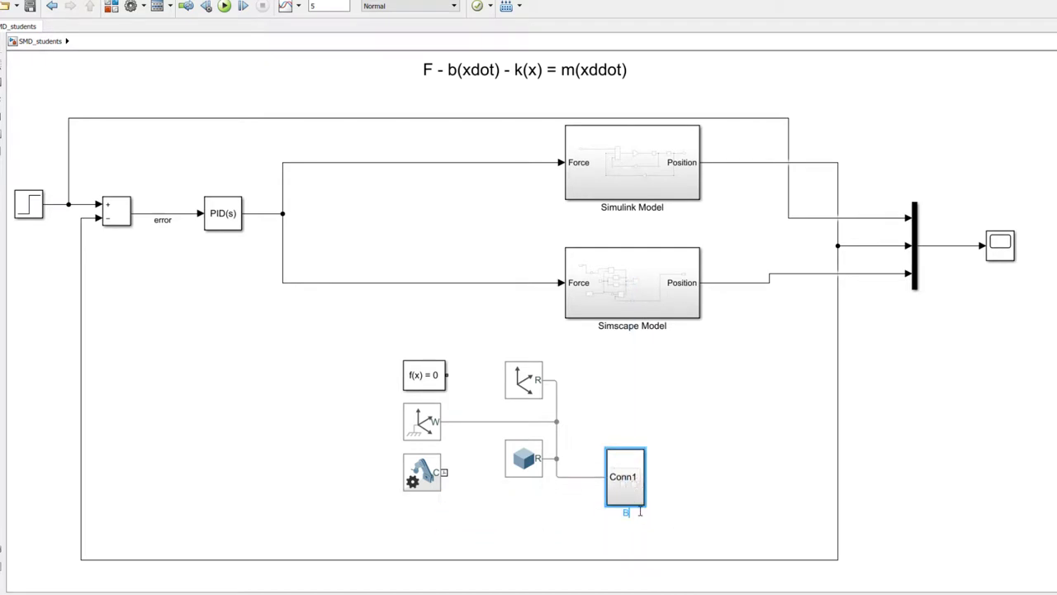
type("ase")
Place the Base subsystem directly below the first Solid and shift that Solid slightly up to space the blocks
left_click_drag(626, 491, 553, 538)
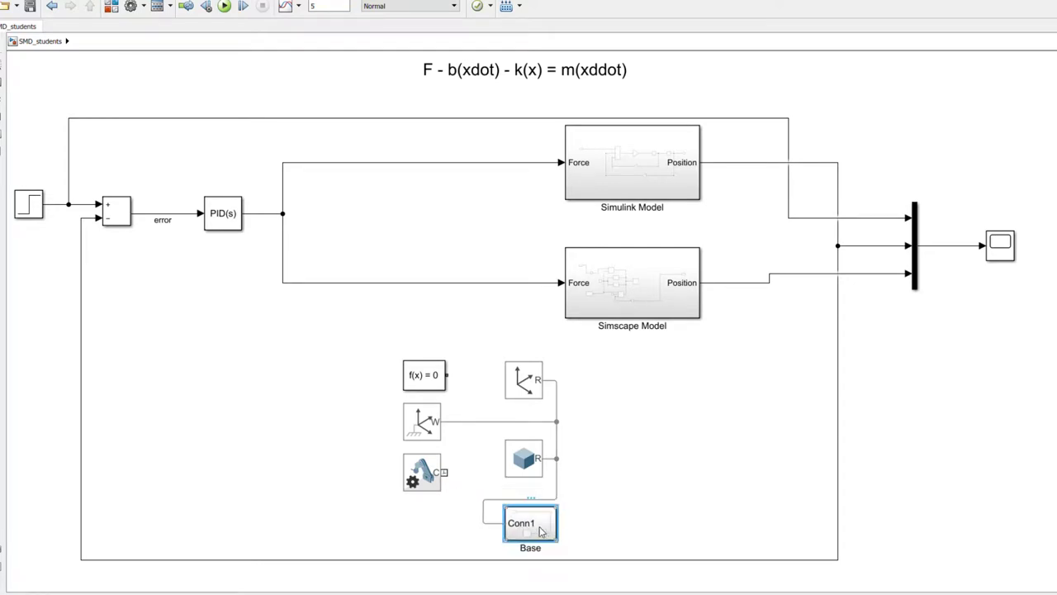
left_click(572, 473)
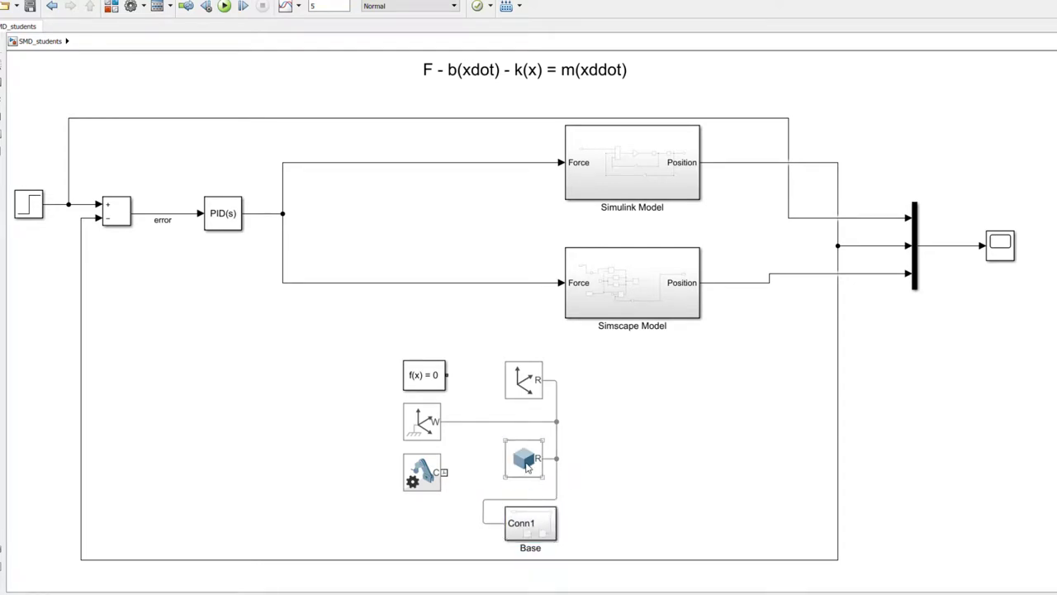
left_click_drag(527, 468, 526, 470)
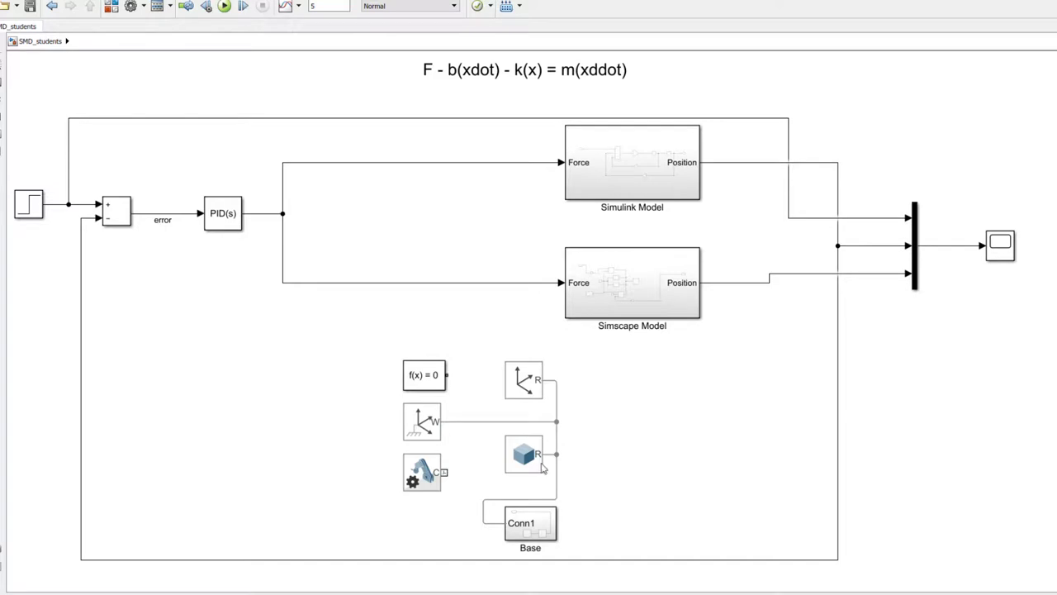
left_click(533, 464)
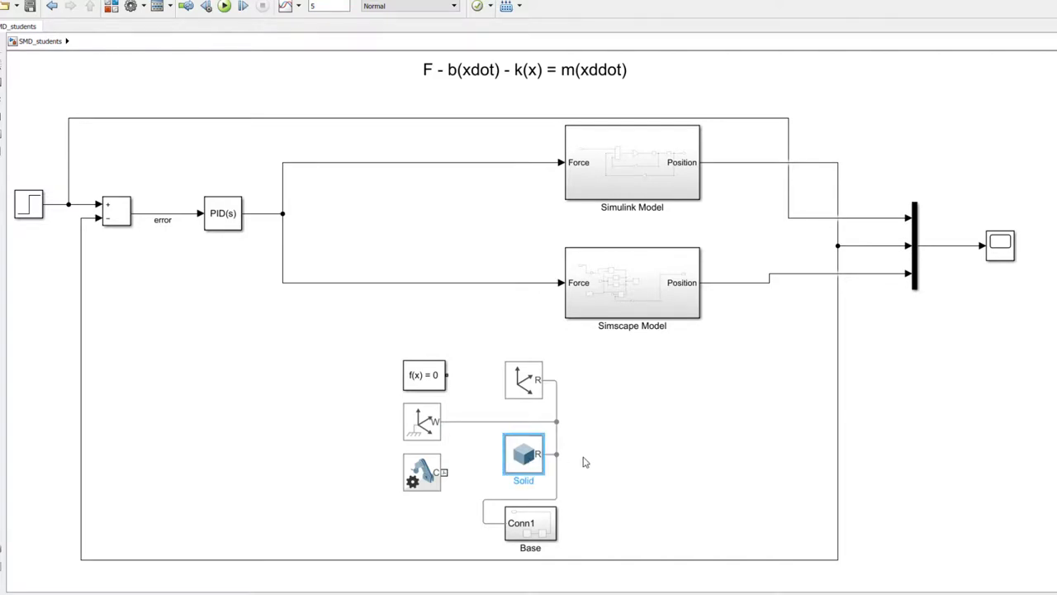
left_click(531, 393)
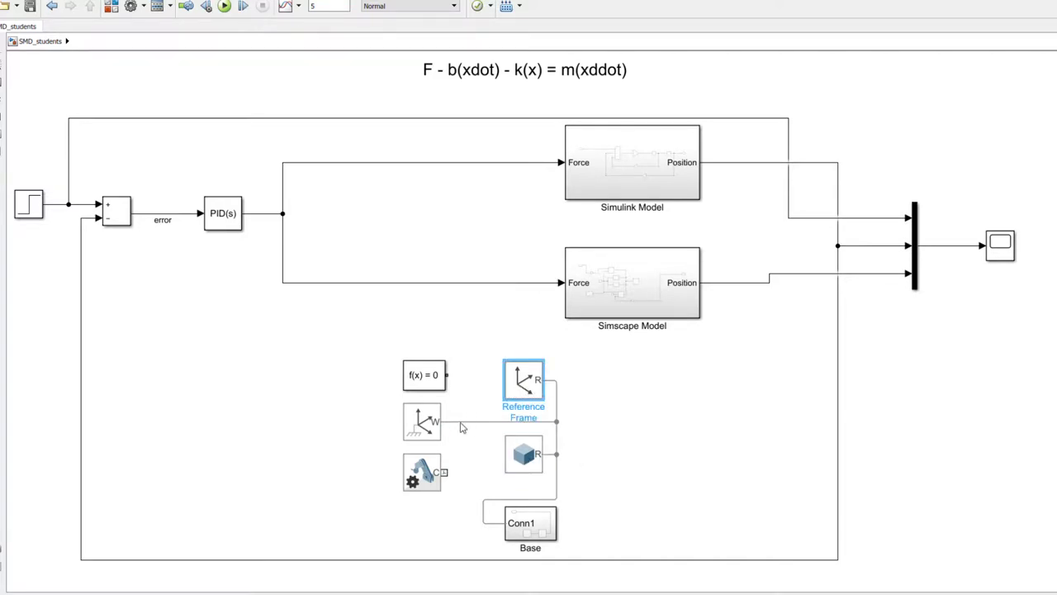
Add a Rigid Transform beside the Reference Frame and connect its base port to the World Frame line
left_click(426, 423)
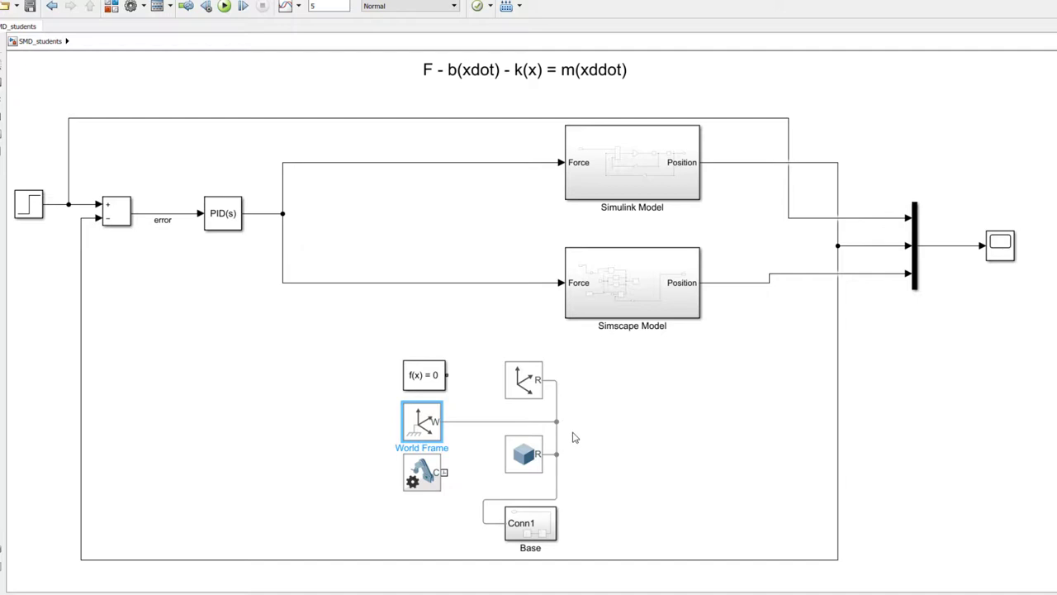
double_click(626, 388)
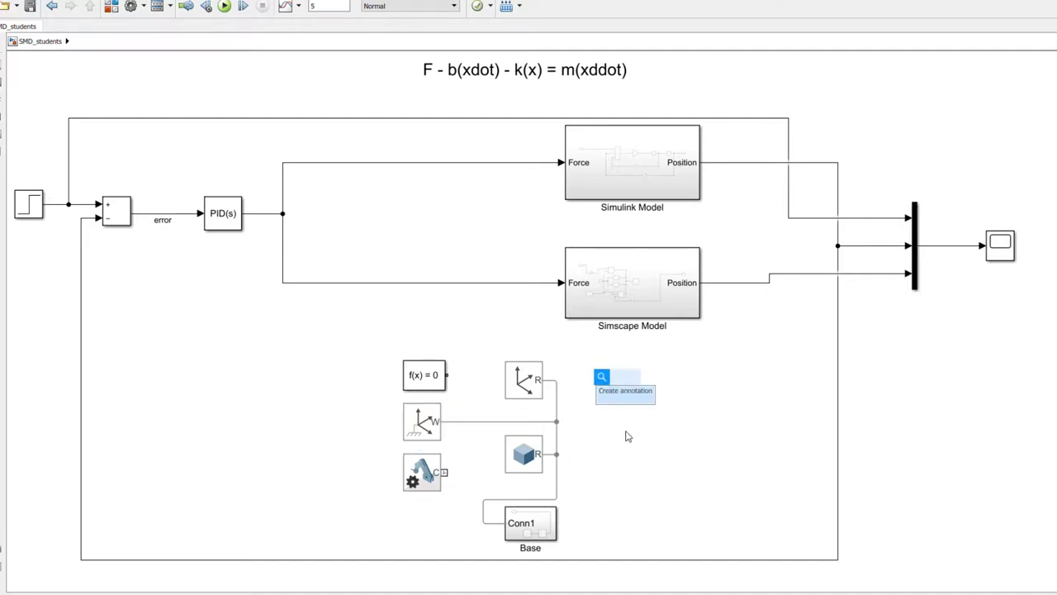
type("rigid")
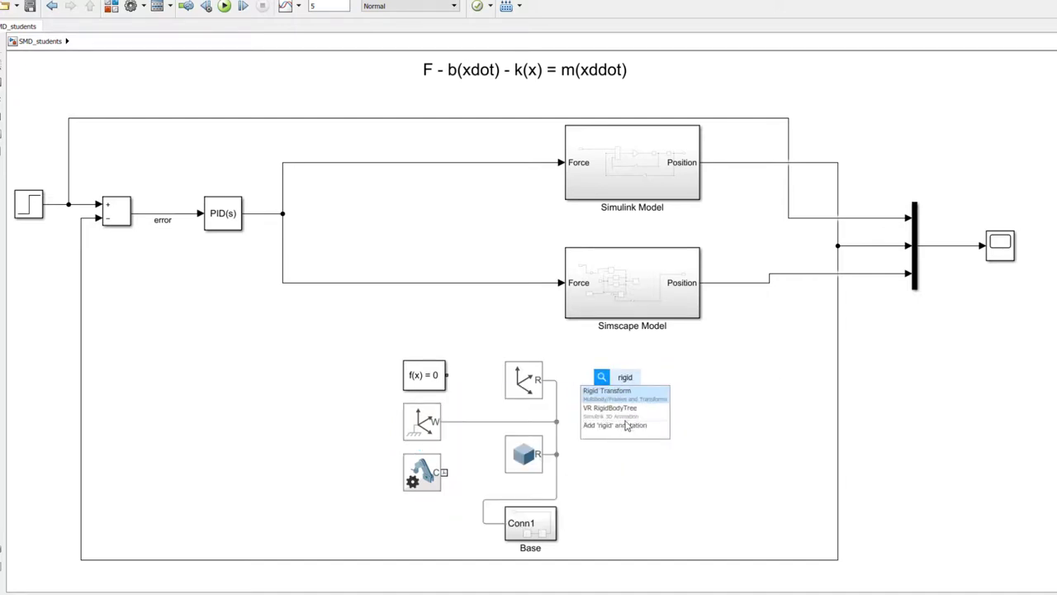
left_click(622, 393)
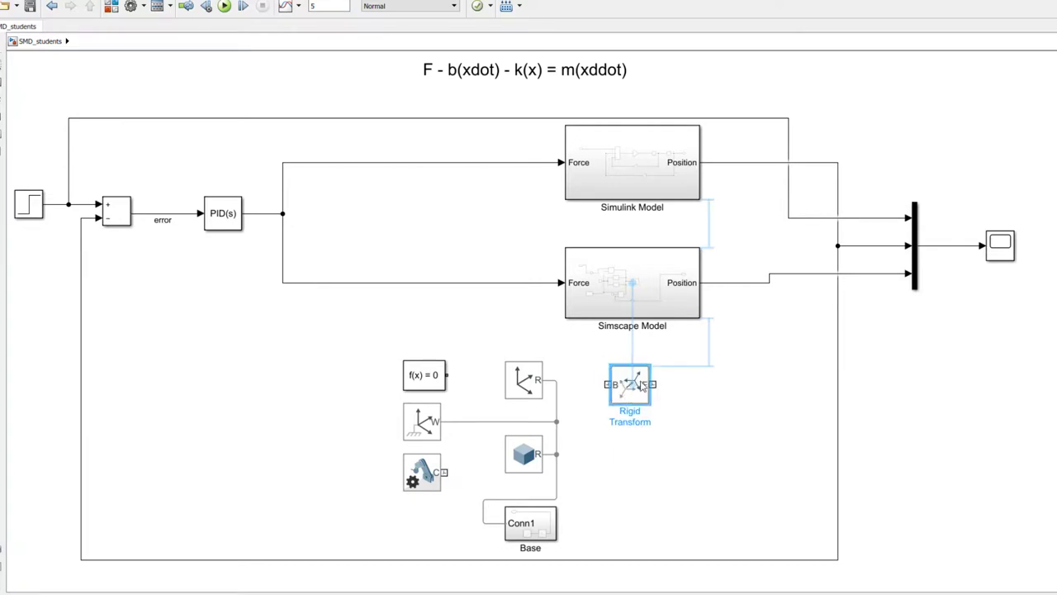
left_click(607, 384)
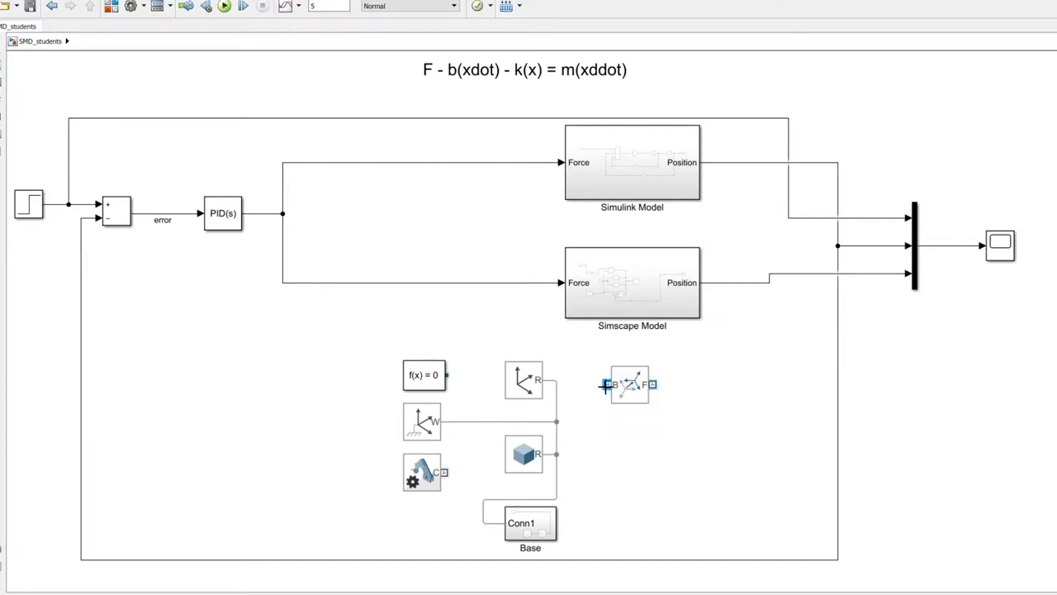
left_click(557, 422)
left_click(633, 392)
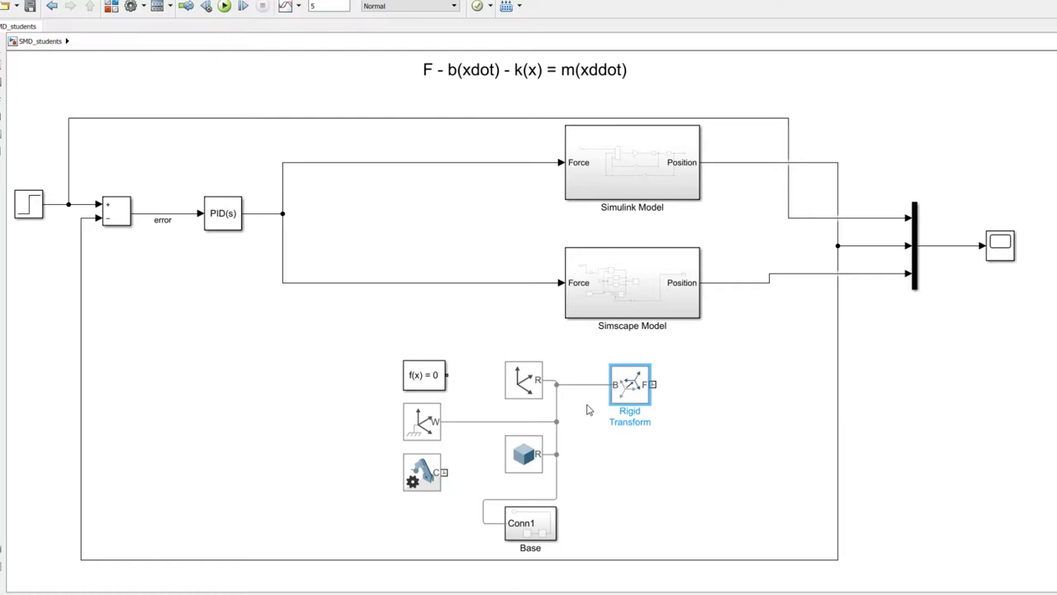
Set the new Rigid Transform's rotation to Standard Axis about +Y with an angle of 90 deg
double_click(629, 389)
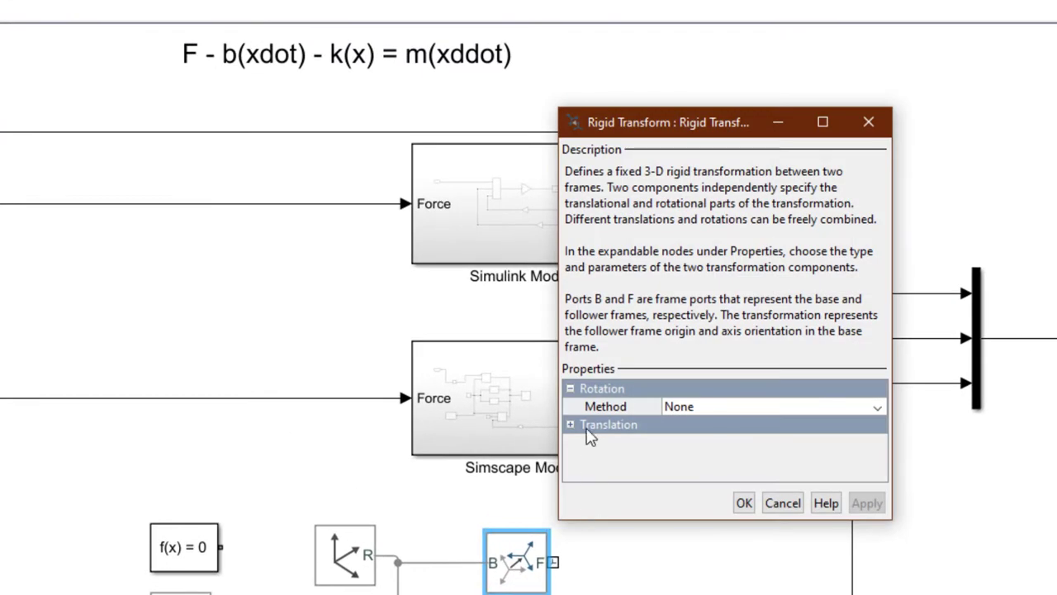
left_click(688, 411)
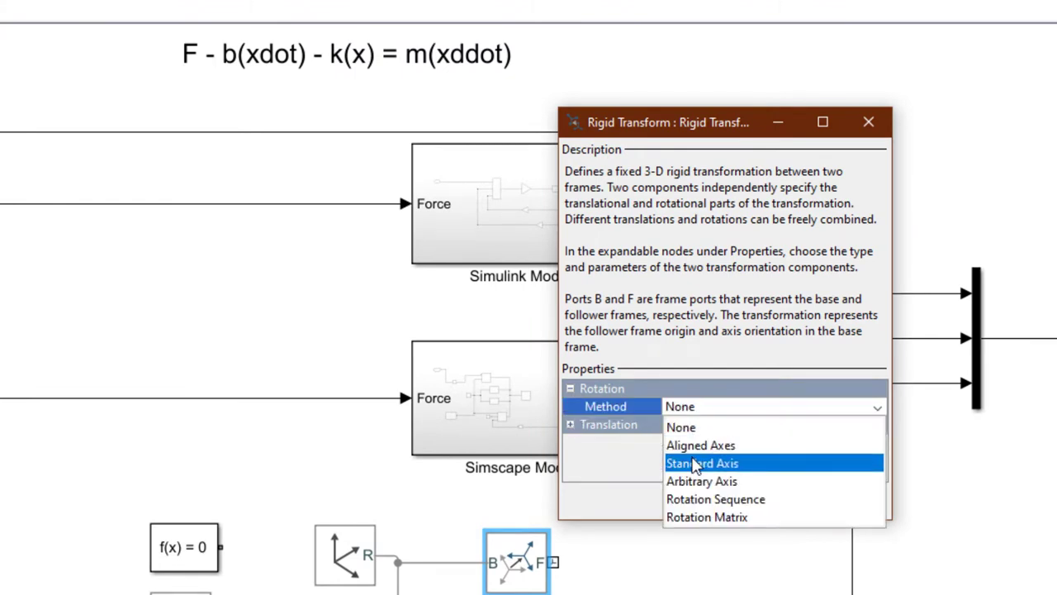
left_click(693, 463)
left_click(689, 424)
left_click(682, 481)
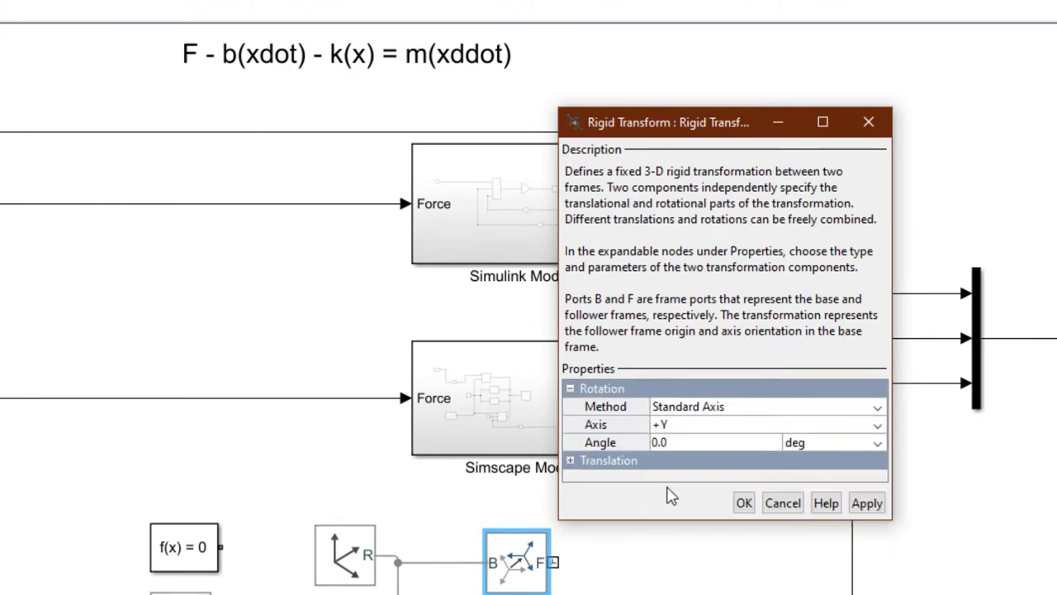
left_click(681, 439)
left_click(719, 407)
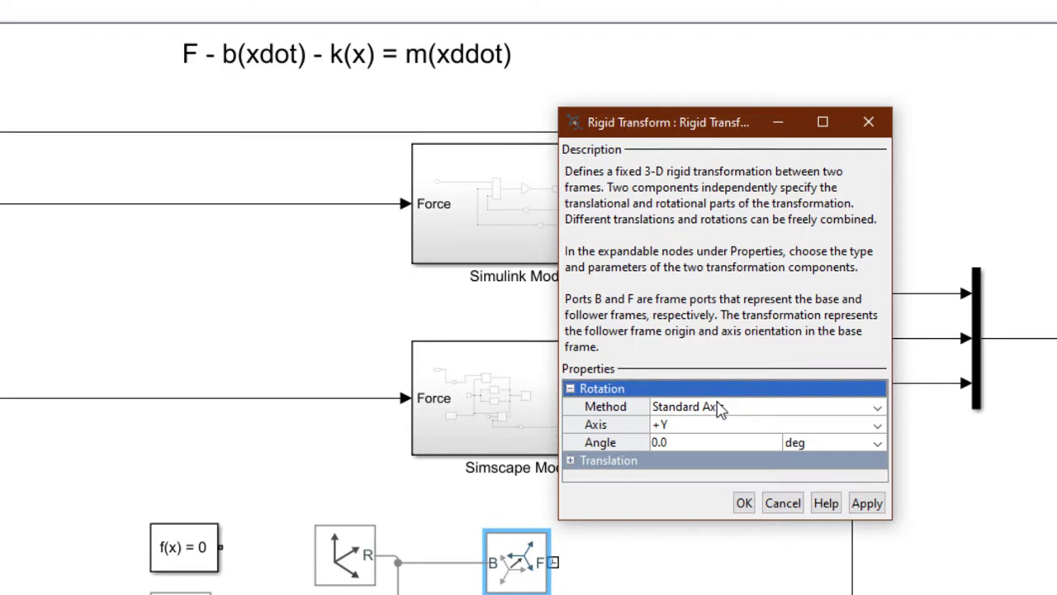
left_click(687, 441)
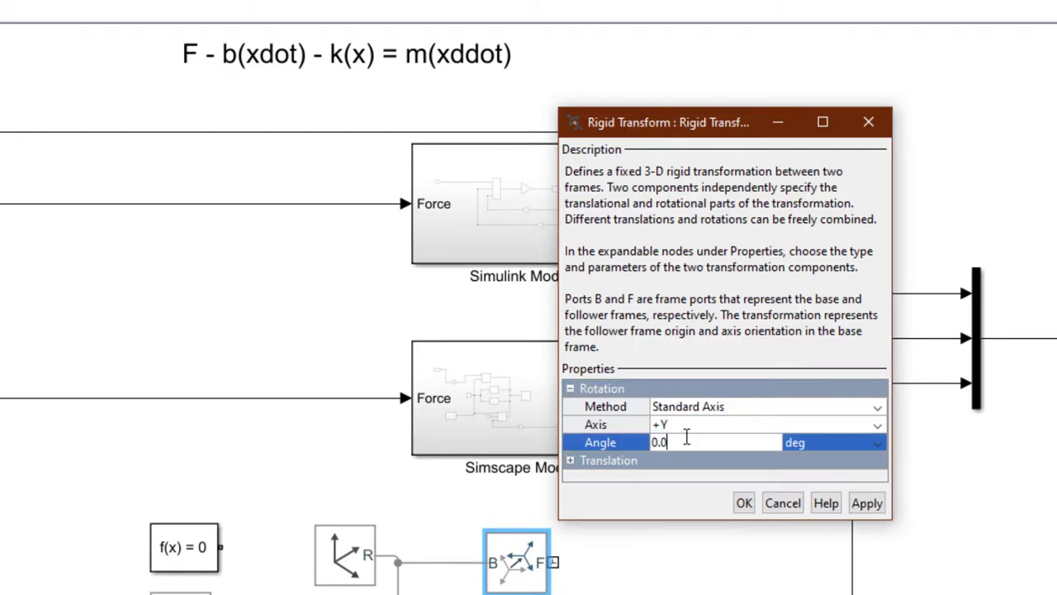
key("BackSpace")
key("BackSpace")
key("BackSpace")
type("90")
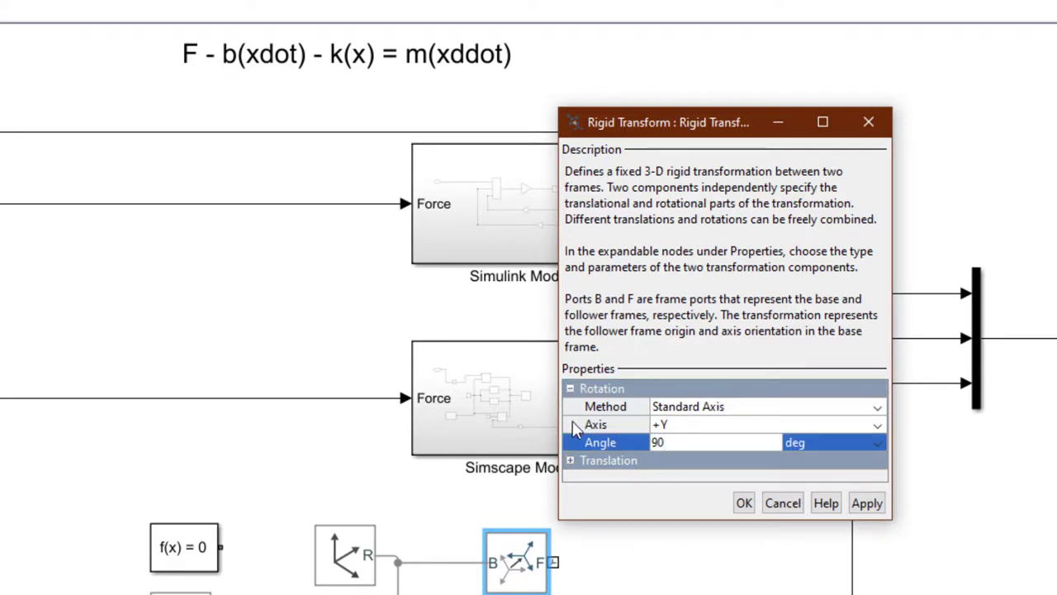
Set the Rigid Transform's translation to Cartesian with an offset of [0 0 -0.25] m and accept the settings
left_click(570, 462)
left_click(570, 462)
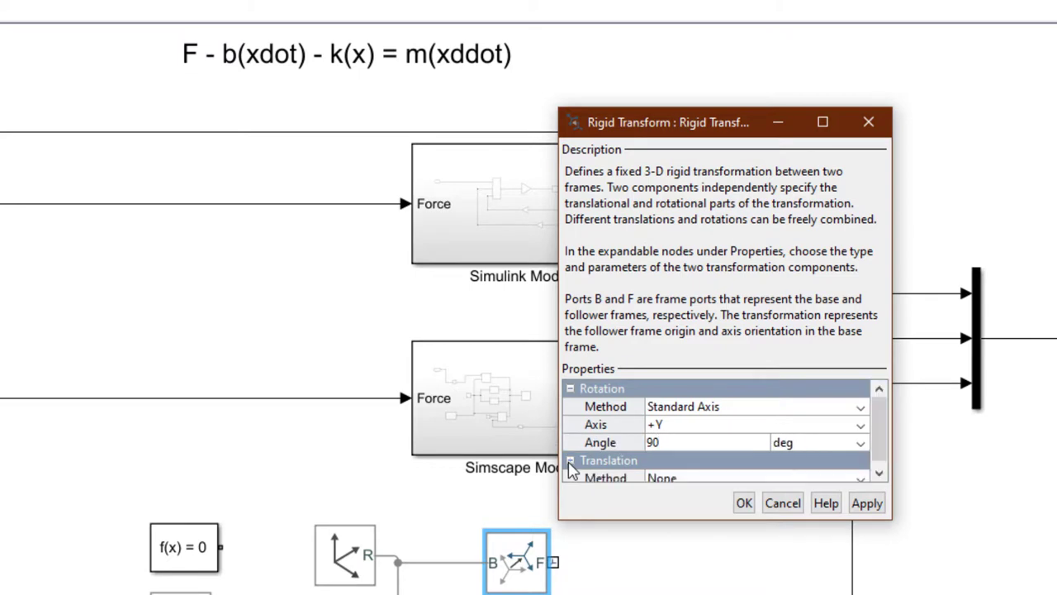
left_click(699, 474)
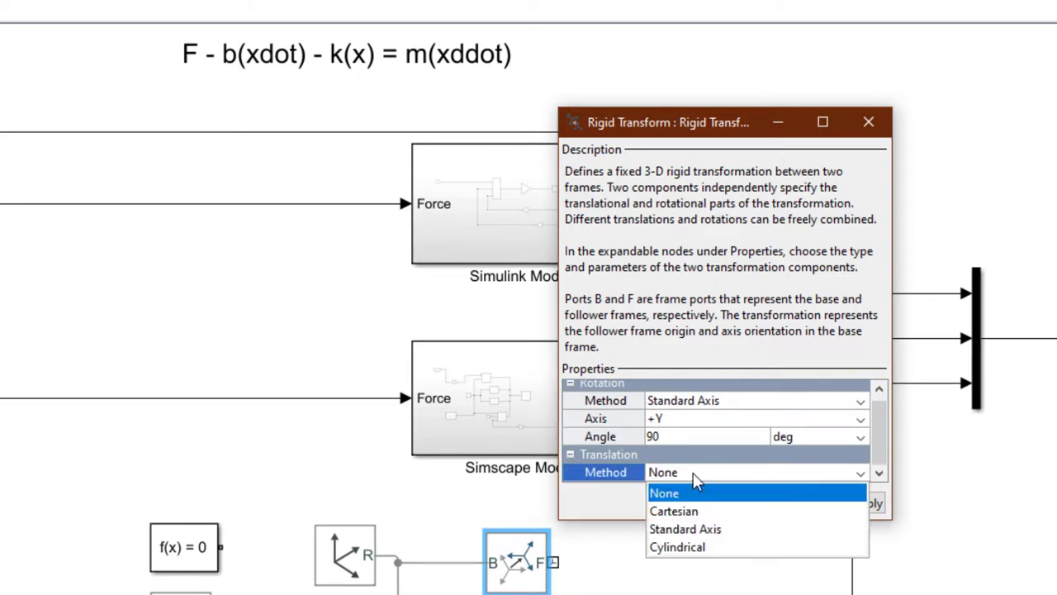
left_click(698, 507)
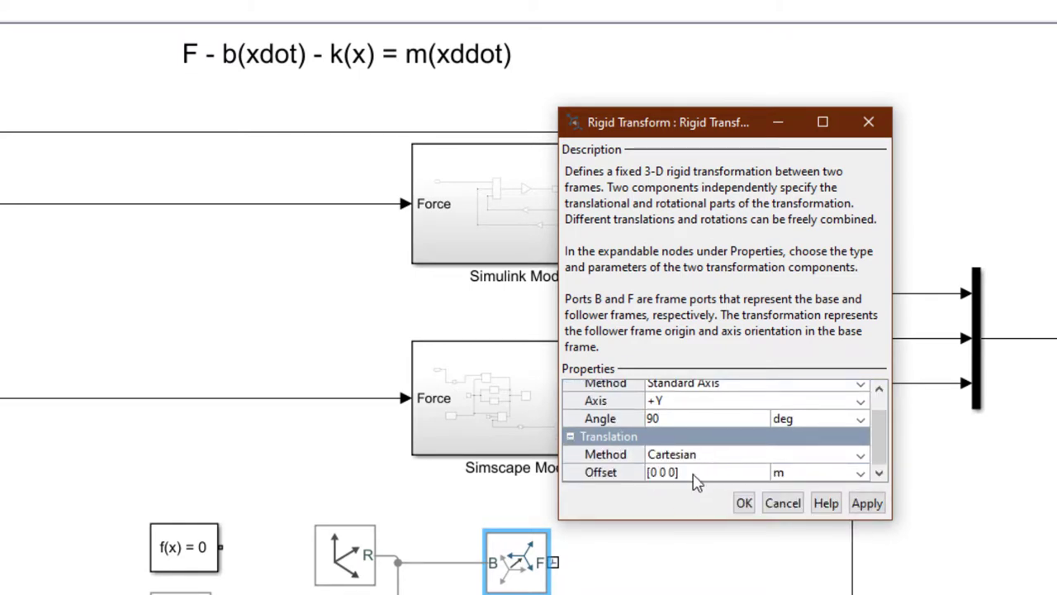
left_click(692, 474)
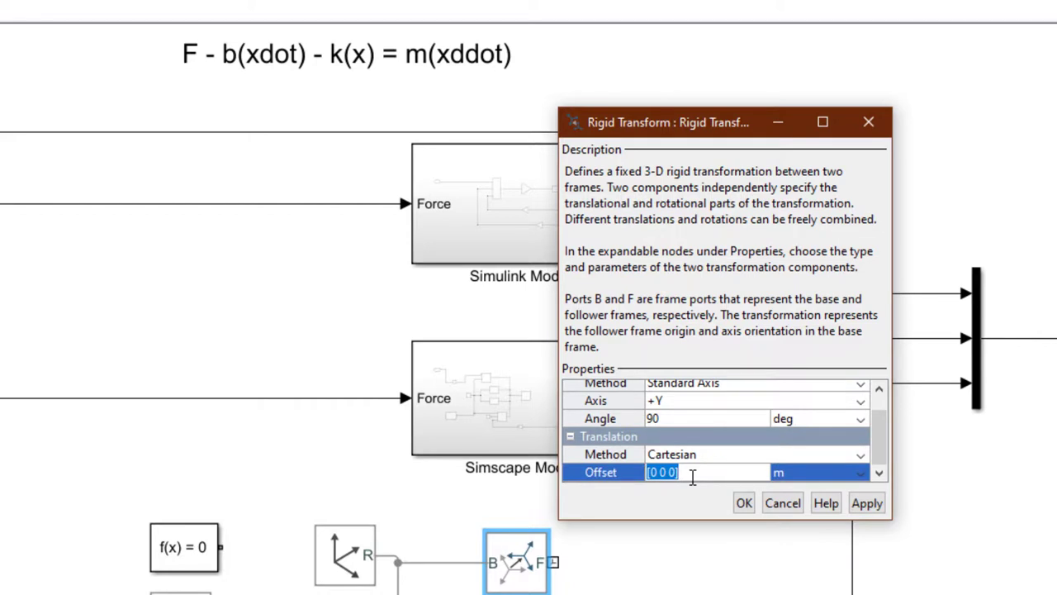
type("[0 0 -0.25]")
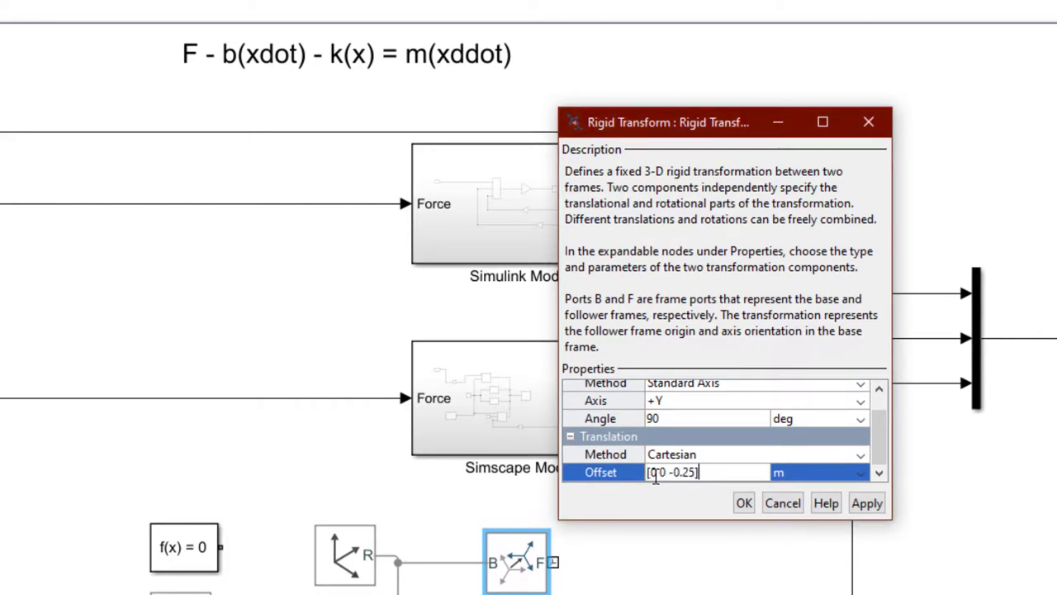
left_click_drag(659, 478, 697, 478)
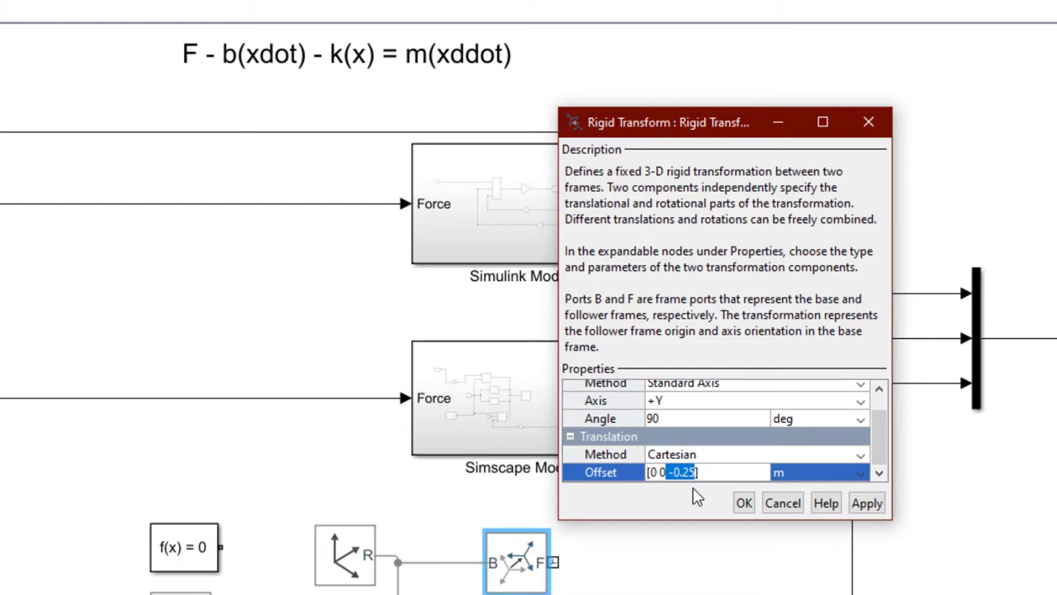
left_click(744, 503)
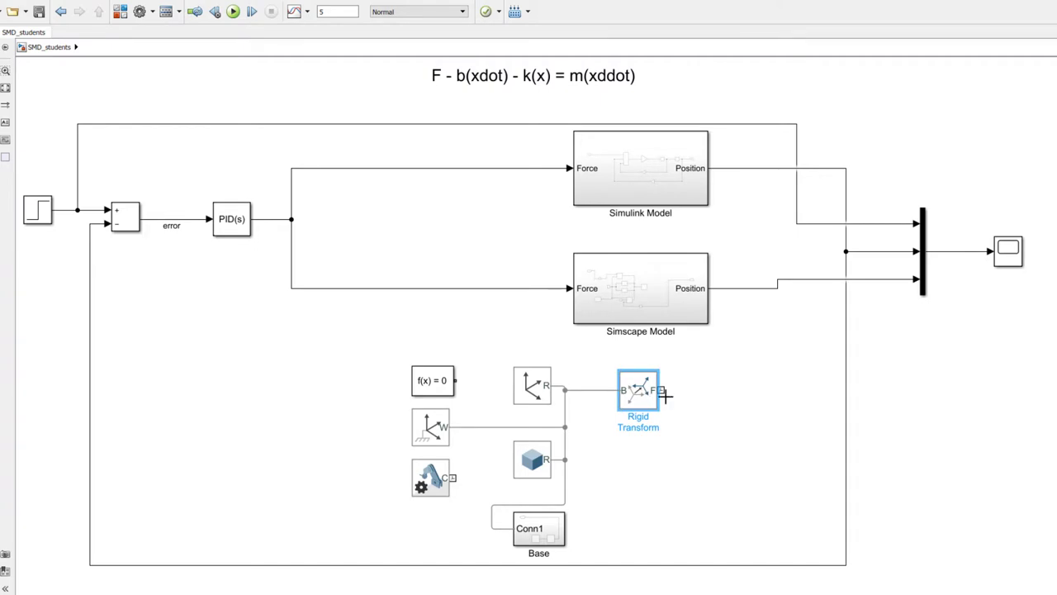
Add a Prismatic Joint in line with the Rigid Transform and connect its base port to the transform's follower port
left_click(703, 447)
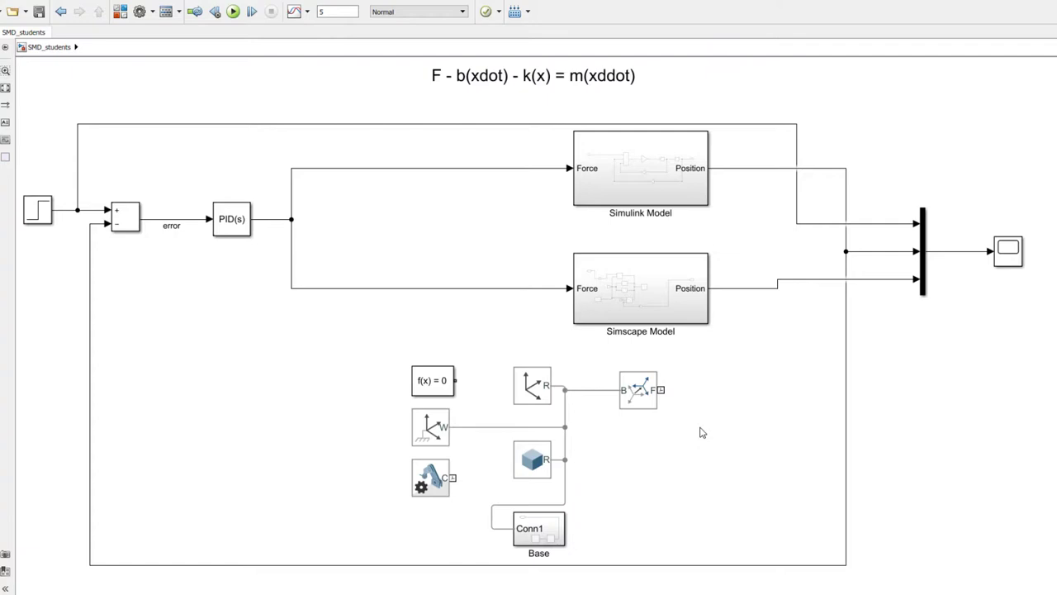
double_click(702, 429)
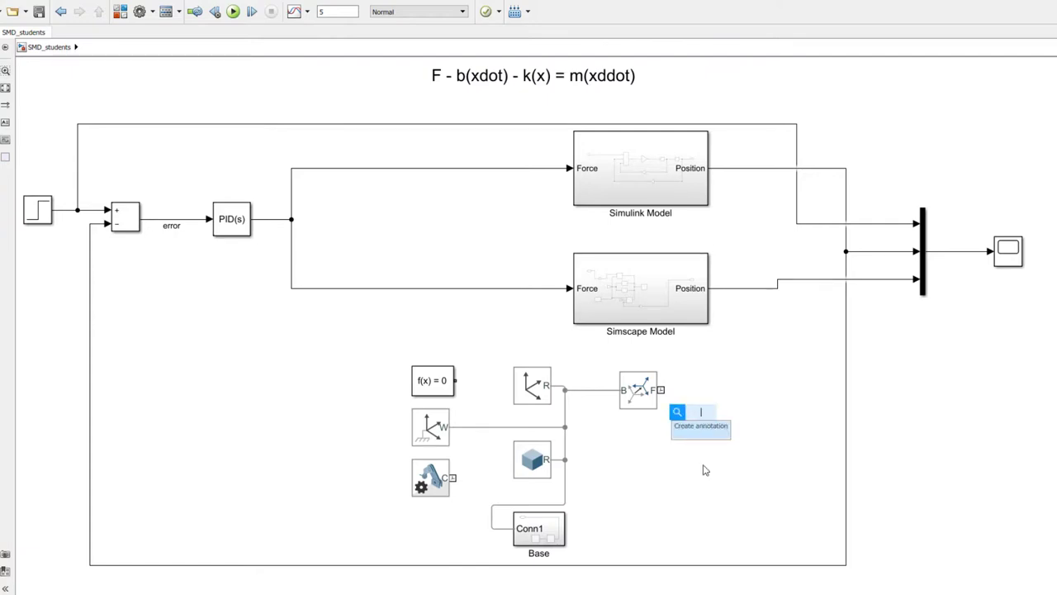
type("pris")
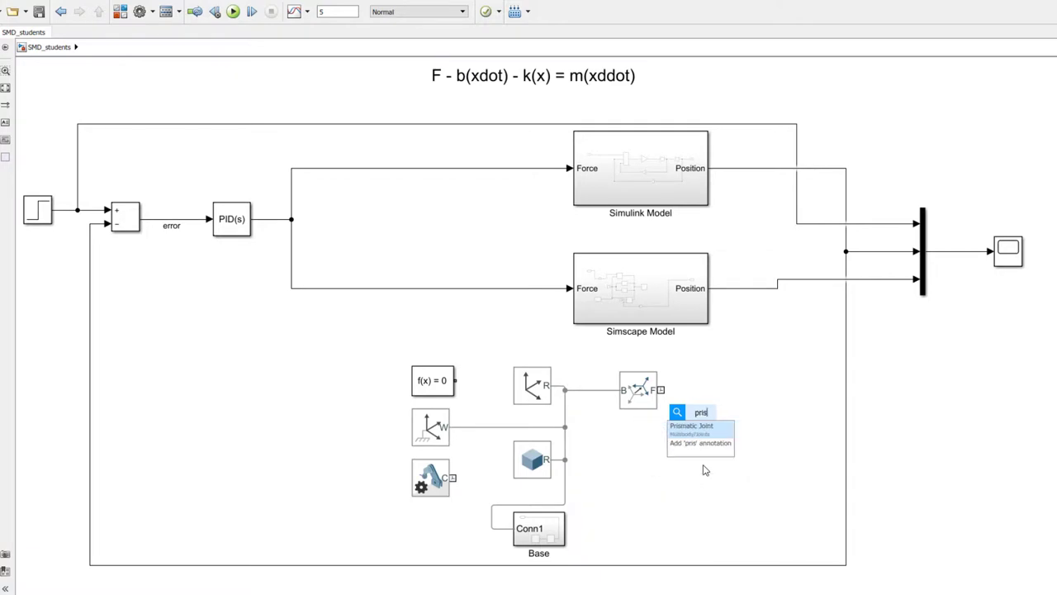
left_click(707, 428)
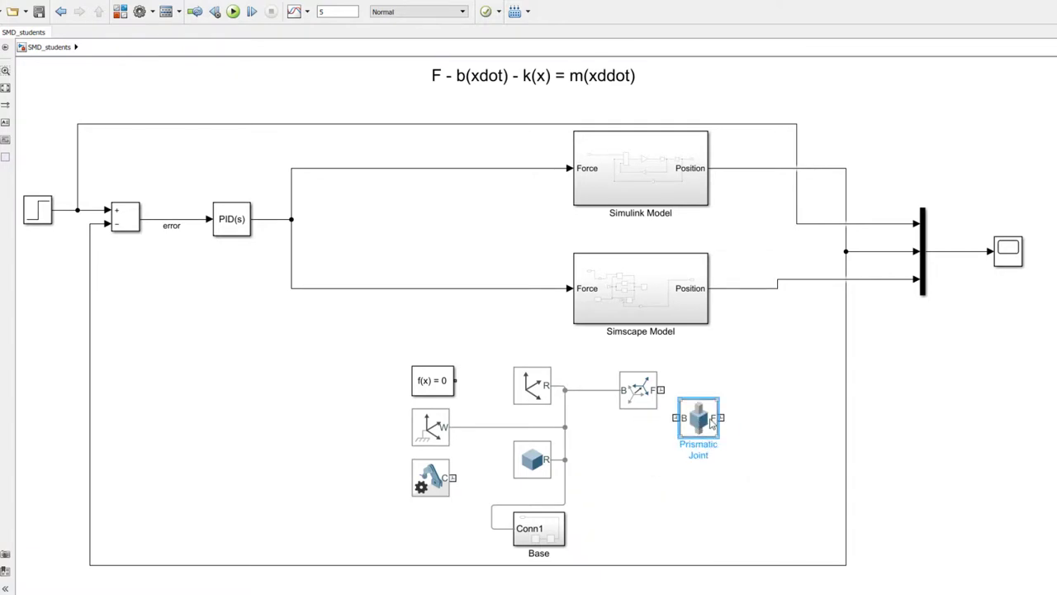
left_click_drag(702, 427, 721, 402)
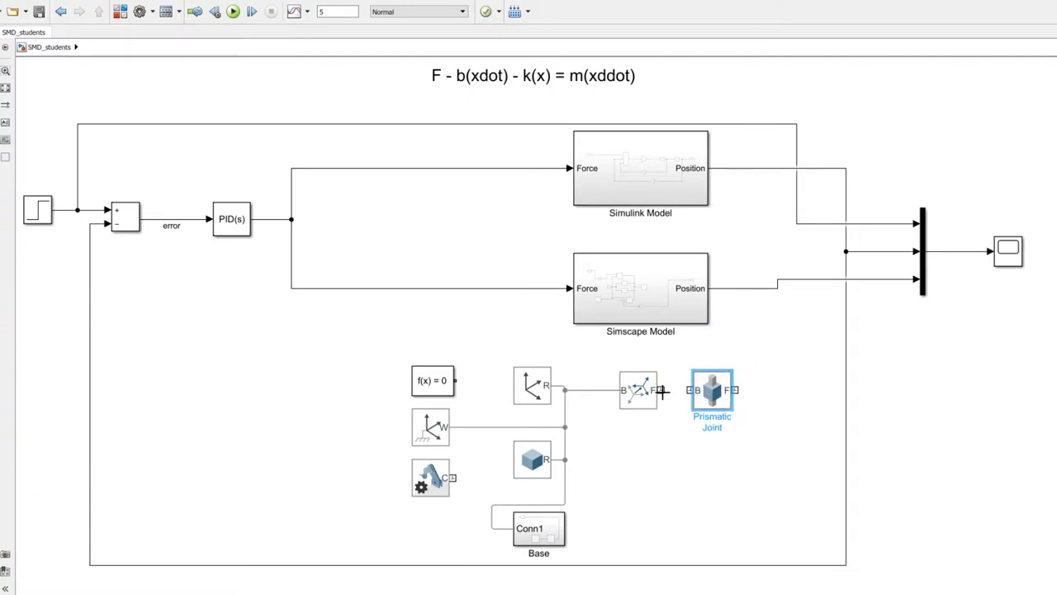
left_click_drag(662, 392, 732, 405)
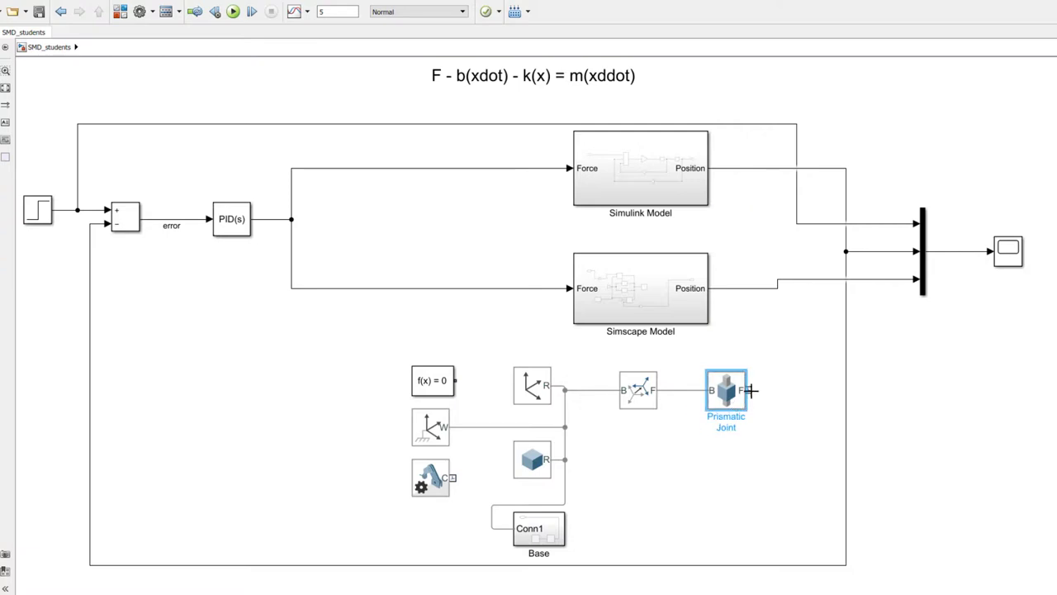
left_click(741, 449)
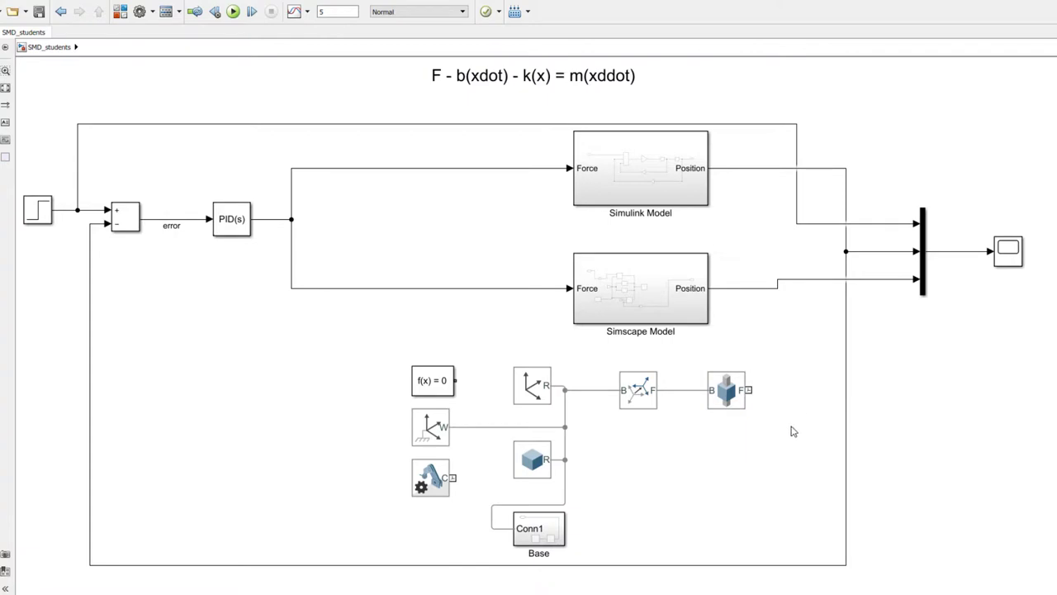
Add another Solid block and place it below and slightly to the right of the Prismatic Joint
double_click(792, 430)
type("solid")
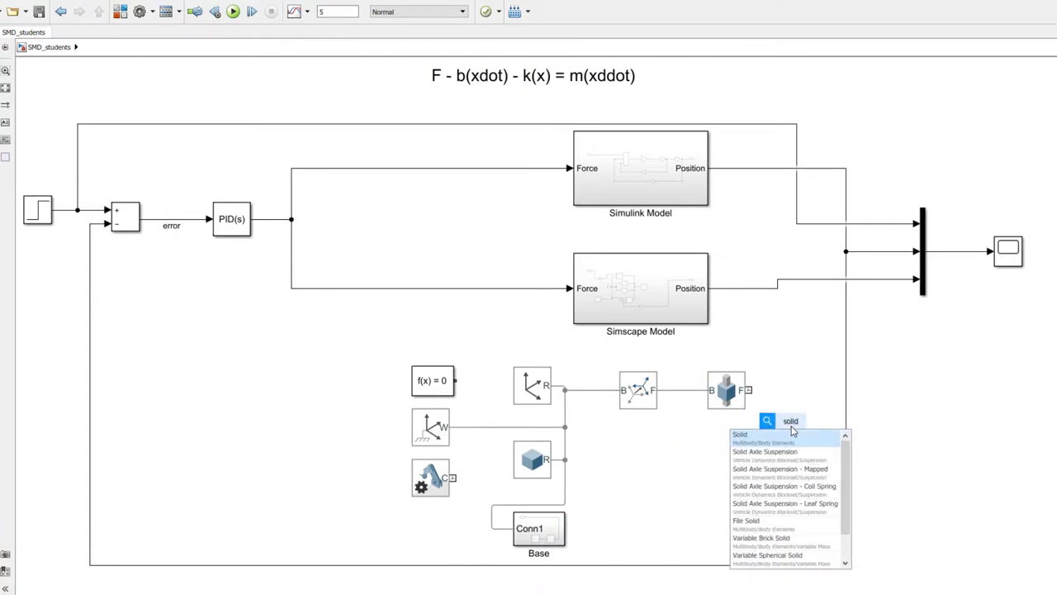
key("Return")
left_click_drag(789, 430, 787, 471)
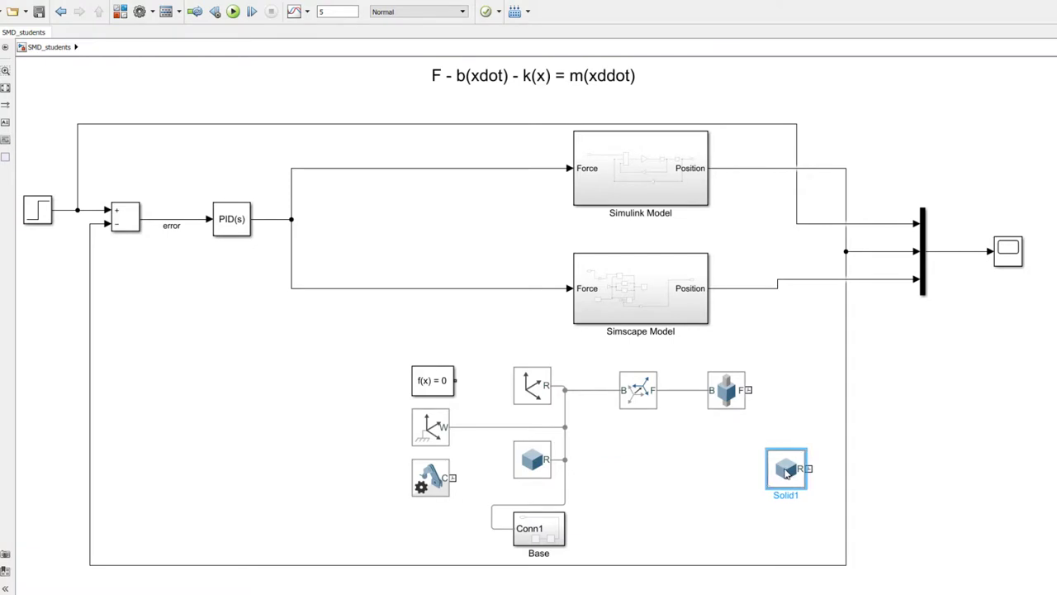
left_click_drag(785, 473, 785, 469)
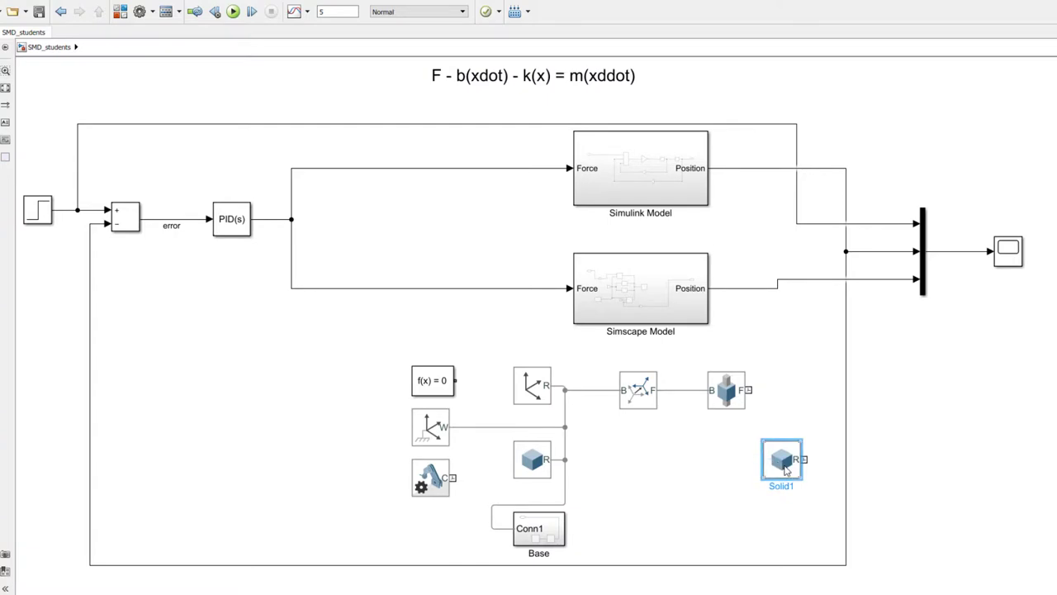
left_click_drag(785, 469, 771, 470)
Add a second Rigid Transform after the Prismatic Joint, with its base port connected to the joint's follower port
double_click(820, 454)
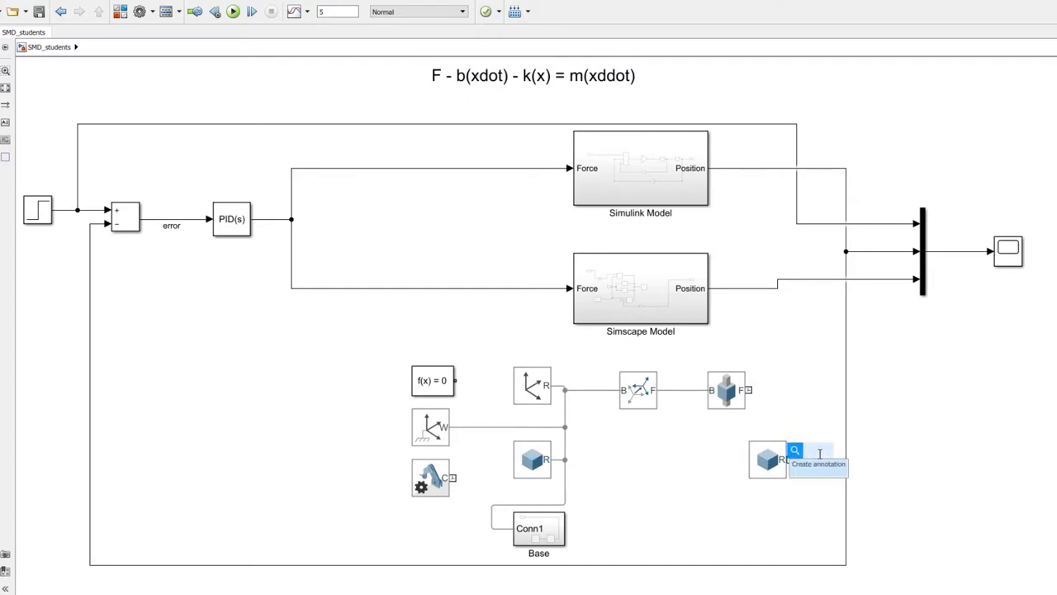
type("rigi")
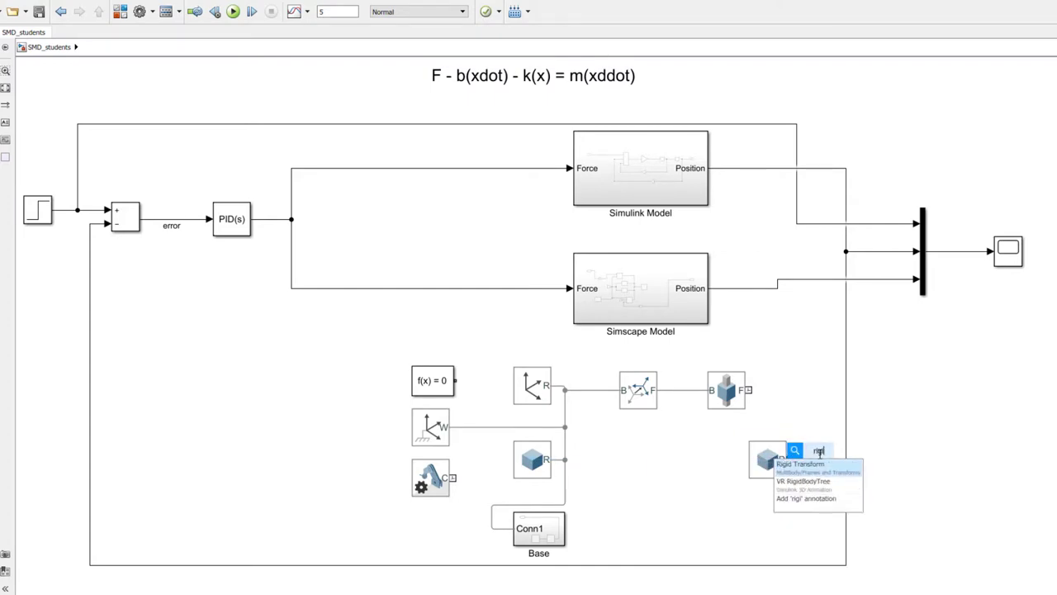
left_click(847, 468)
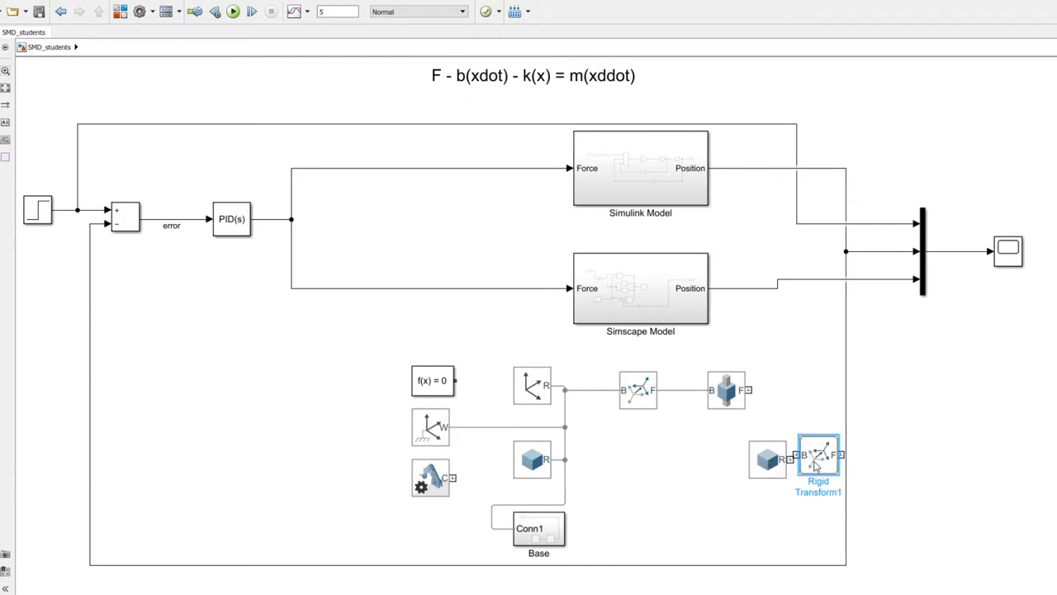
left_click_drag(852, 454, 819, 385)
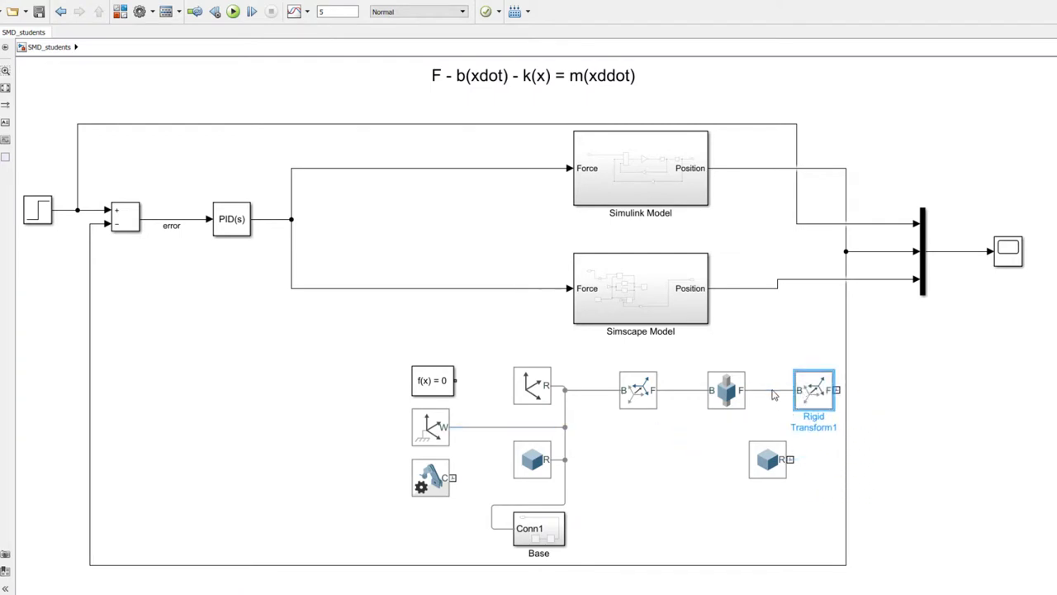
Move the new Solid block beyond the second Rigid Transform, flip it horizontally and connect it to the transform's follower port
left_click(776, 458)
left_click_drag(776, 454, 894, 400)
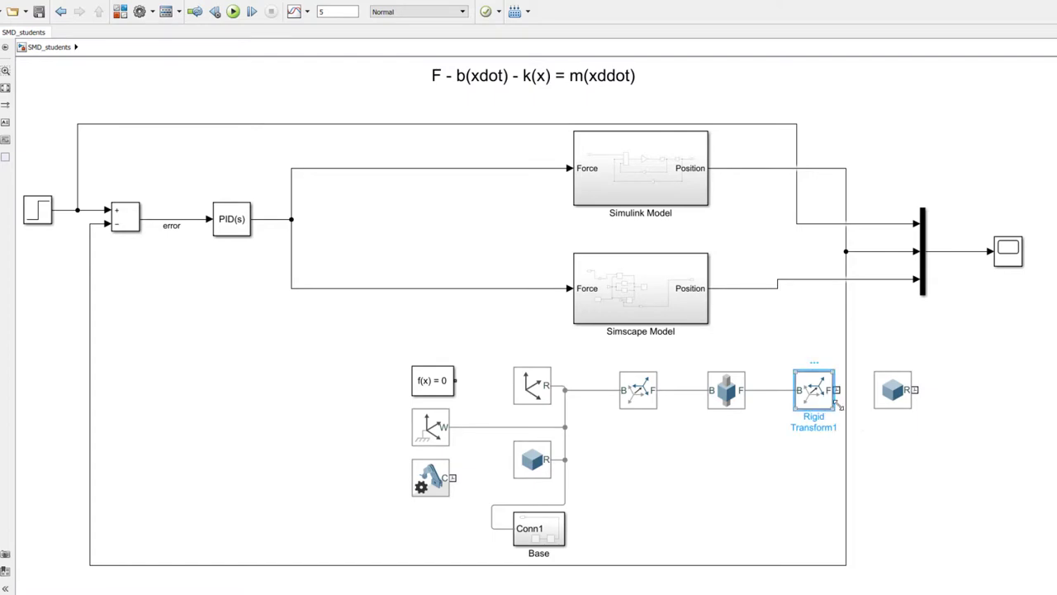
right_click(895, 400)
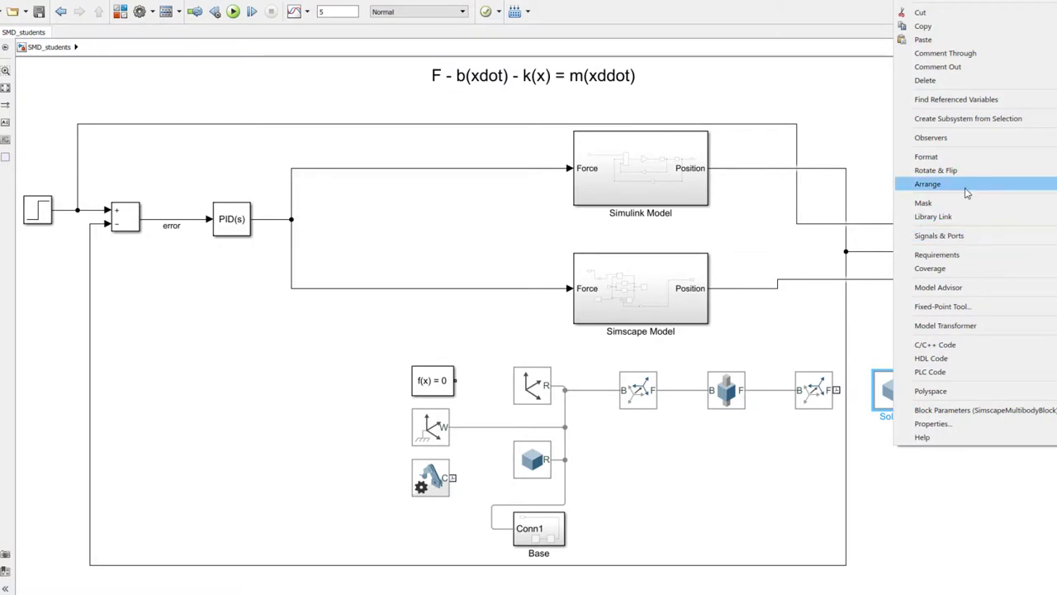
mouse_move(970, 172)
left_click(847, 205)
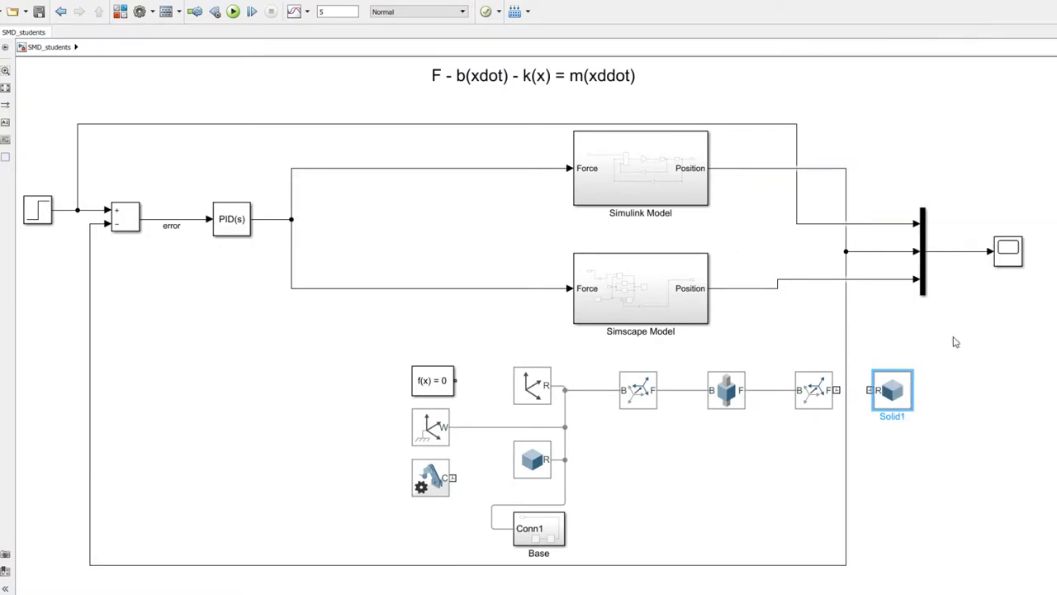
left_click_drag(870, 390, 854, 401)
Set the second Rigid Transform's translation to Cartesian with an offset of [0 0 0.35] m and accept the settings
double_click(814, 392)
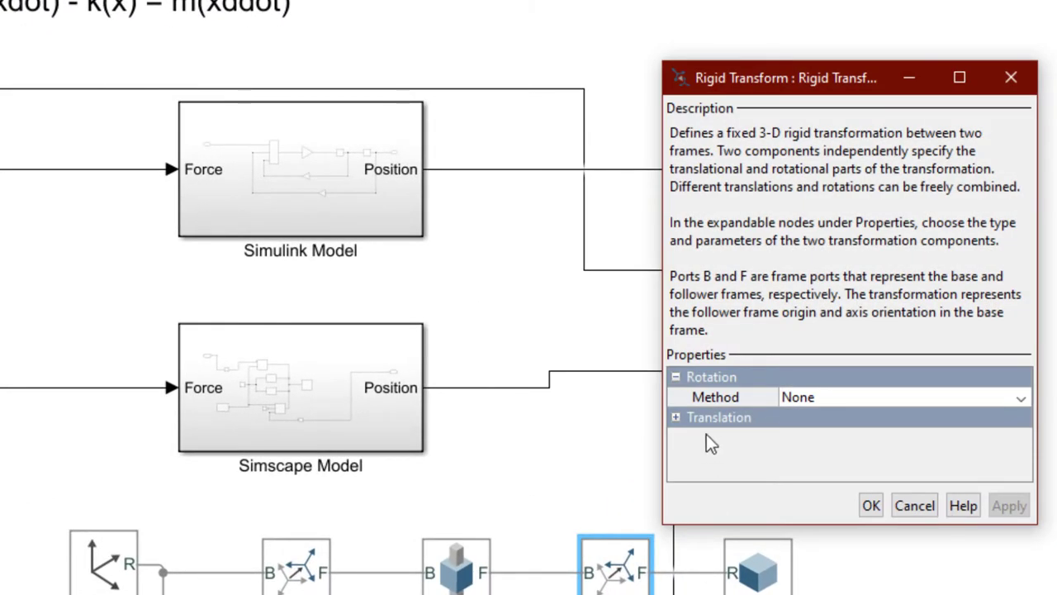
left_click(676, 417)
left_click(805, 439)
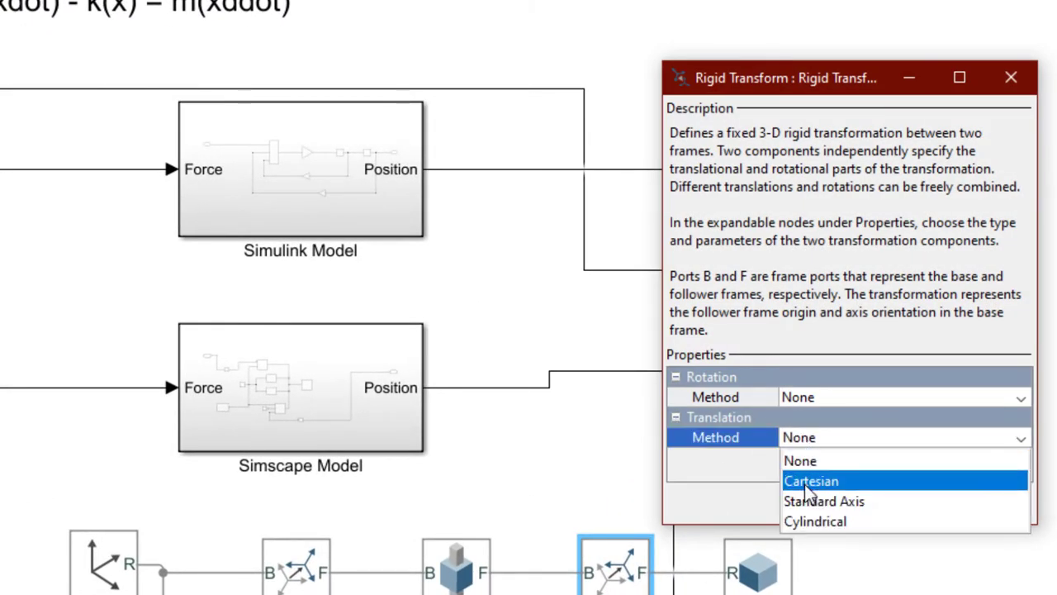
left_click(807, 481)
left_click(826, 459)
left_click(816, 460)
type(".35")
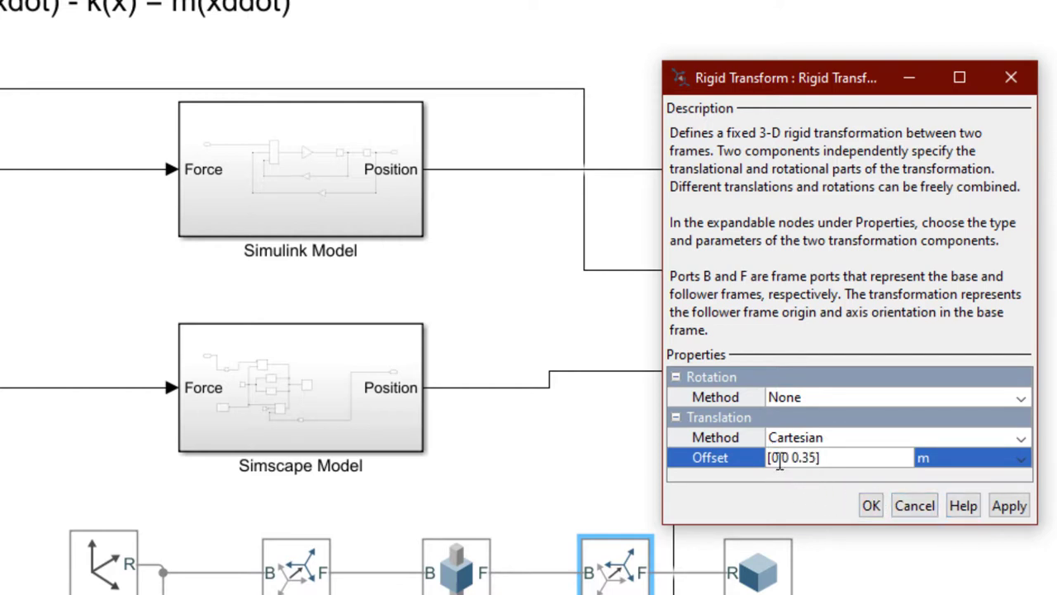
left_click_drag(779, 462, 771, 463)
left_click_drag(781, 463, 817, 463)
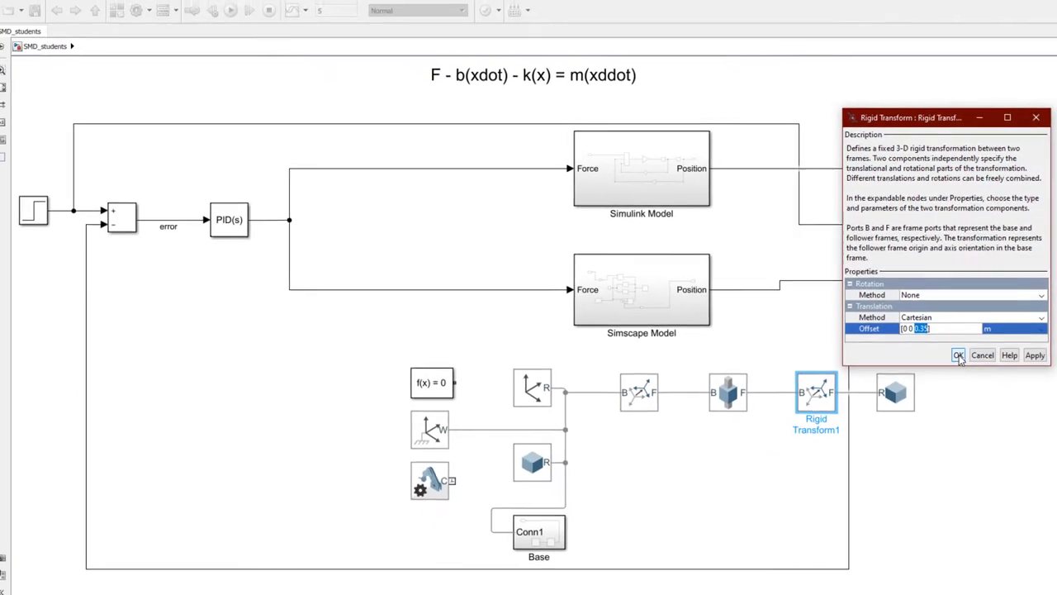
left_click(872, 505)
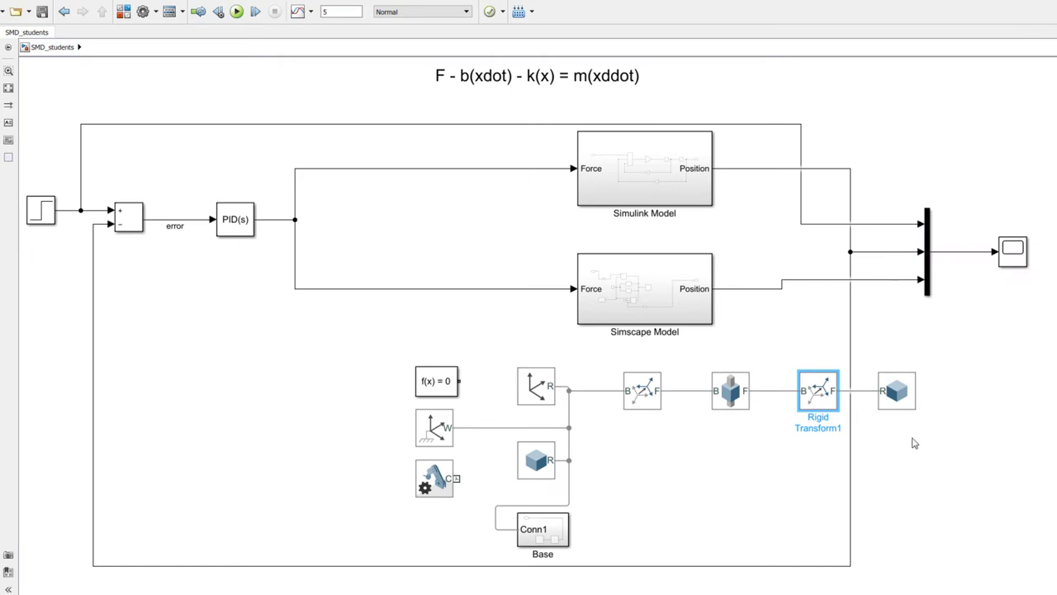
Set the brick dimensions of the Solid at the end of the chain to [0.3 0.3 0.3] m
double_click(897, 391)
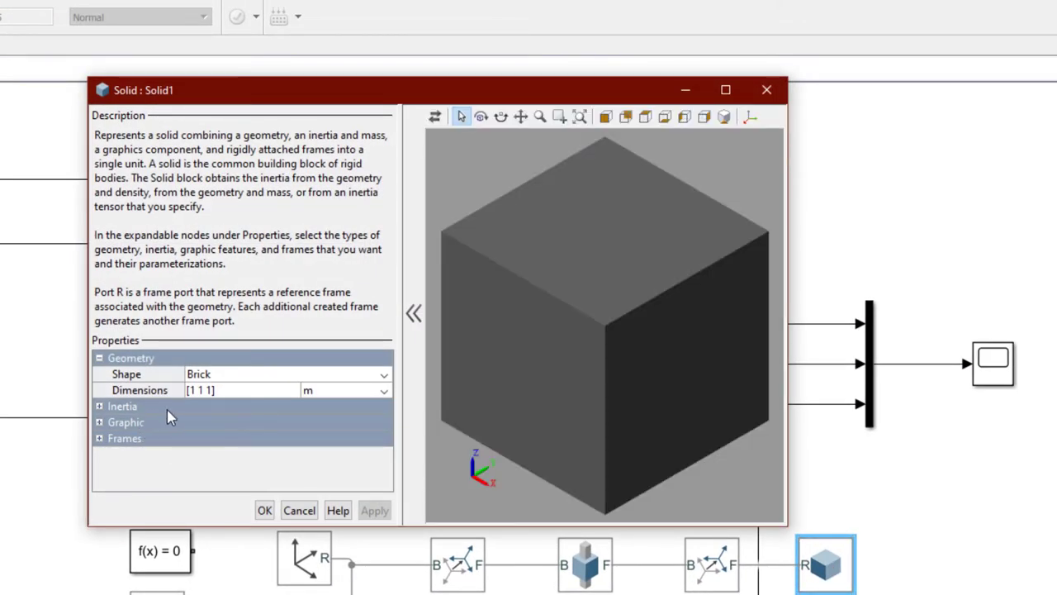
left_click(219, 391)
key("BackSpace")
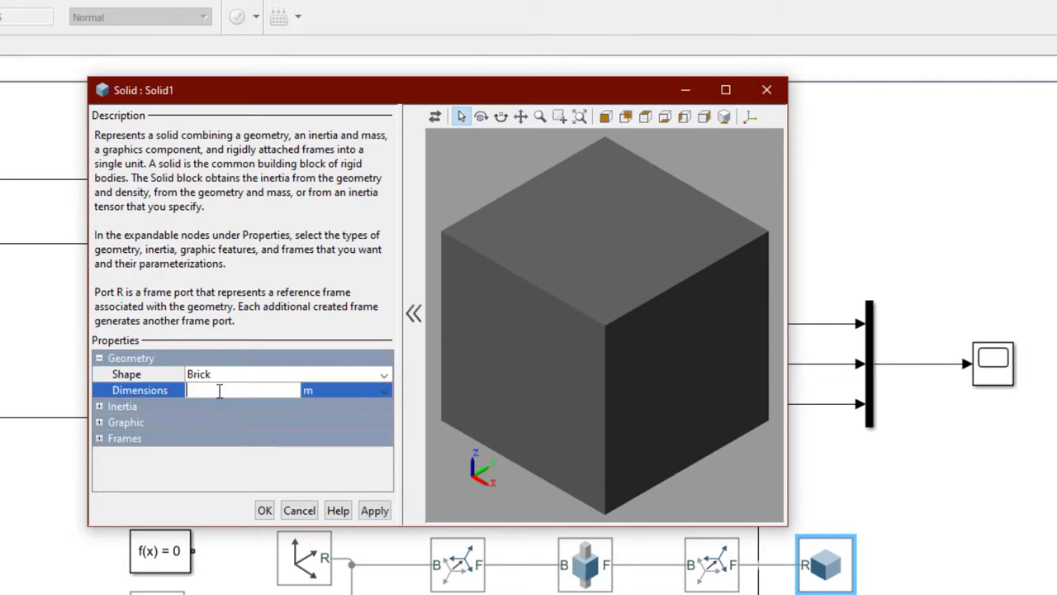
type("[0.3 0.3 0.3]")
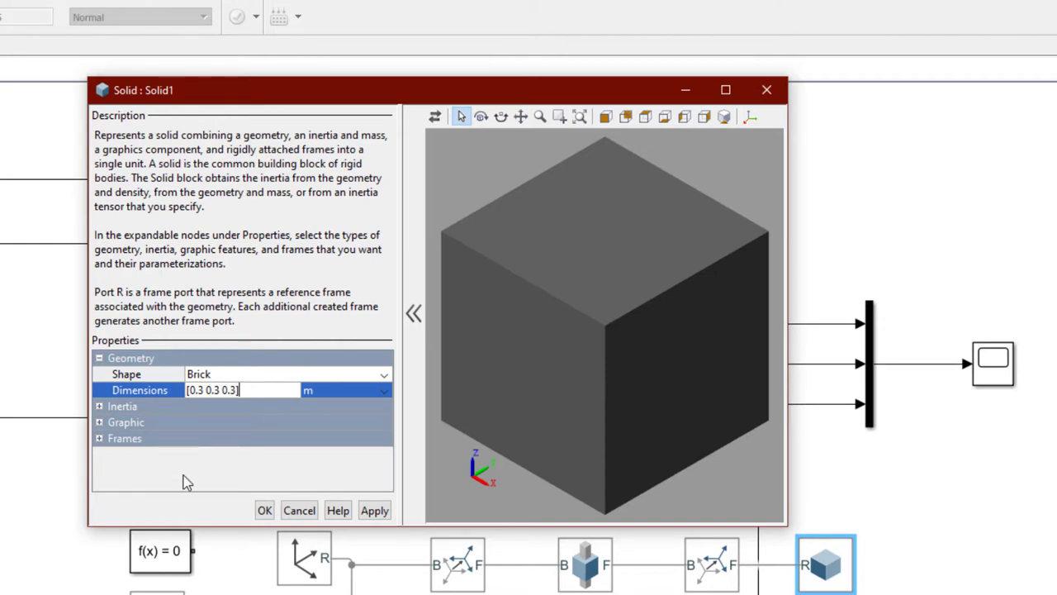
Color the brick red ([1.0 0.0 0.0]) in its visual properties and apply the changes to the preview
left_click(99, 430)
left_click(101, 423)
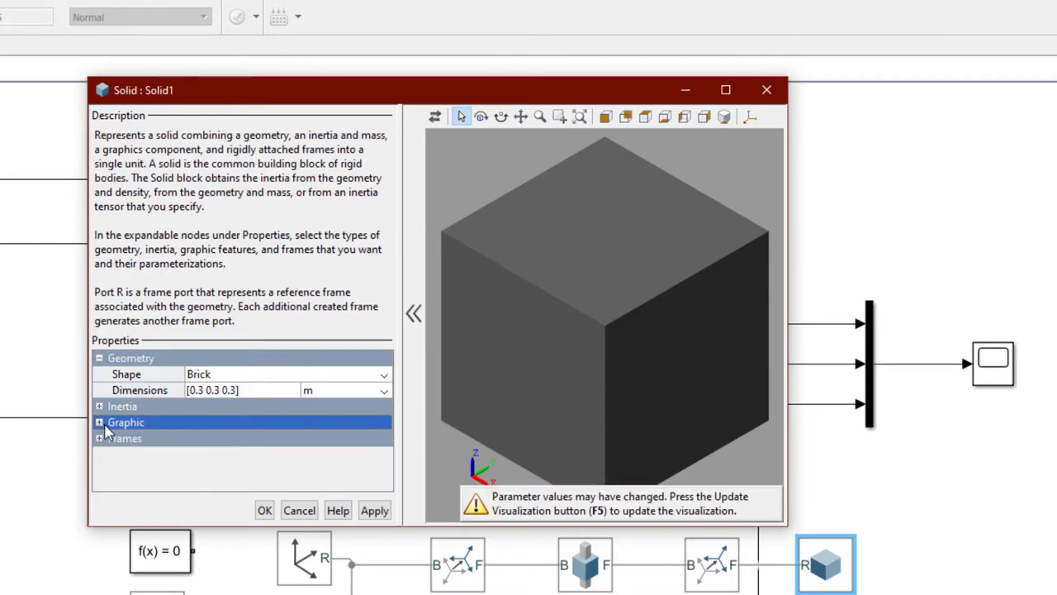
left_click(99, 423)
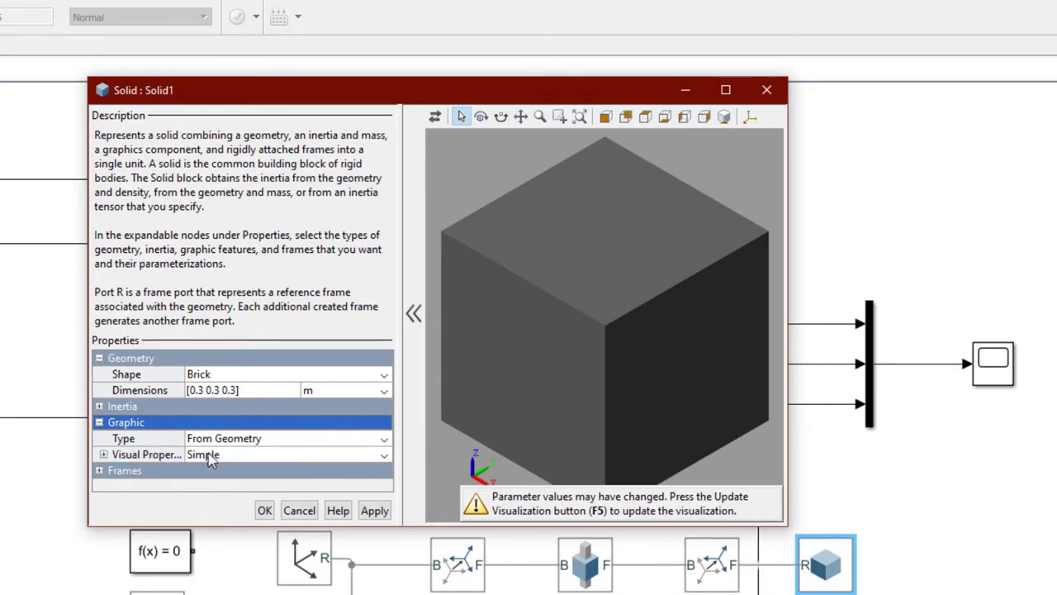
left_click(201, 456)
left_click(137, 461)
left_click(103, 454)
left_click(206, 470)
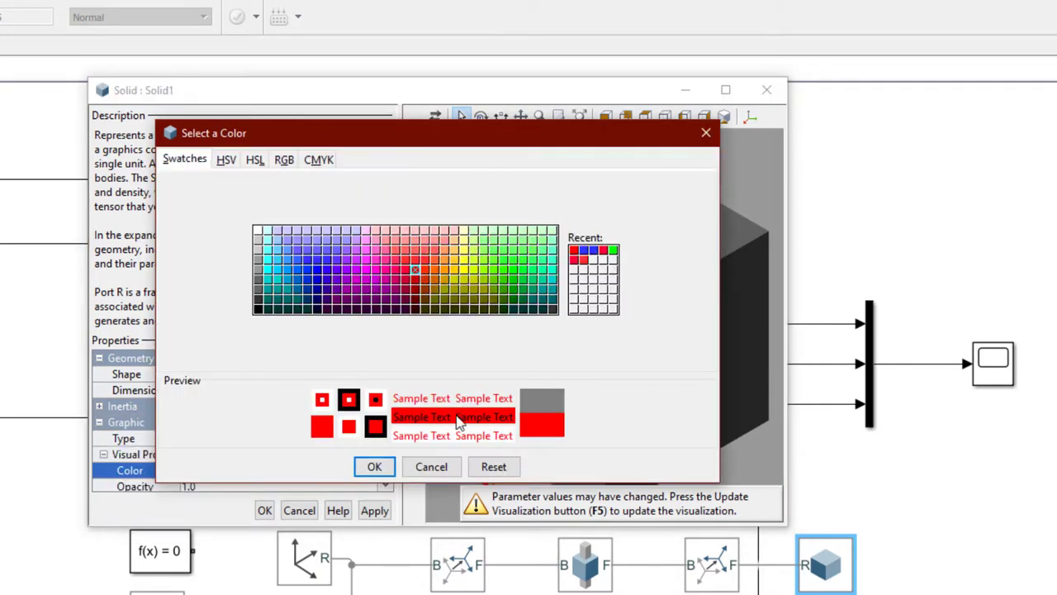
left_click(375, 467)
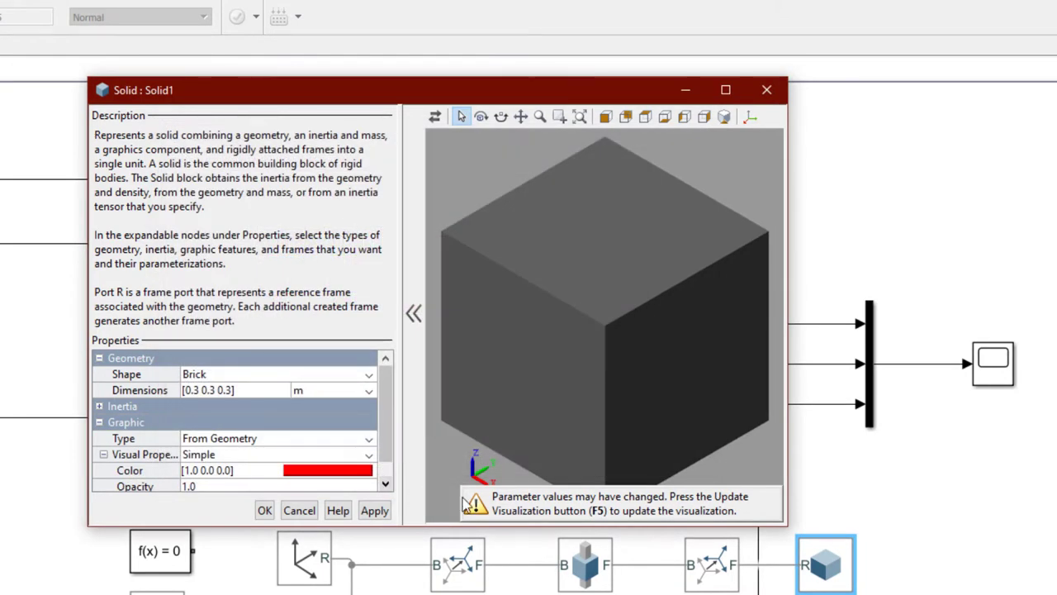
left_click(387, 512)
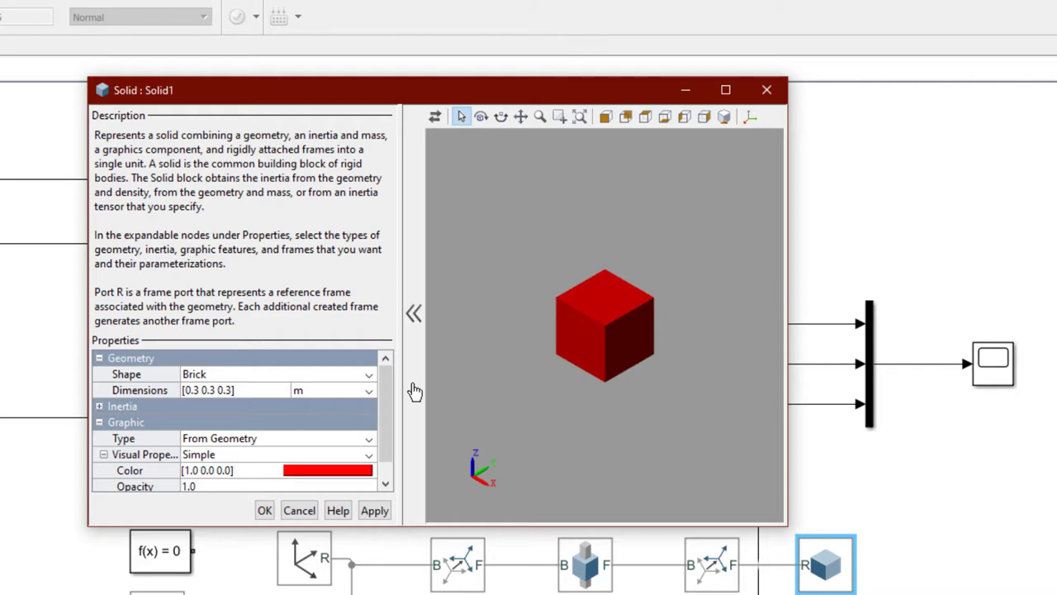
Base the brick's inertia on mass, set the mass to the variable m in kg, and accept the settings
left_click(100, 406)
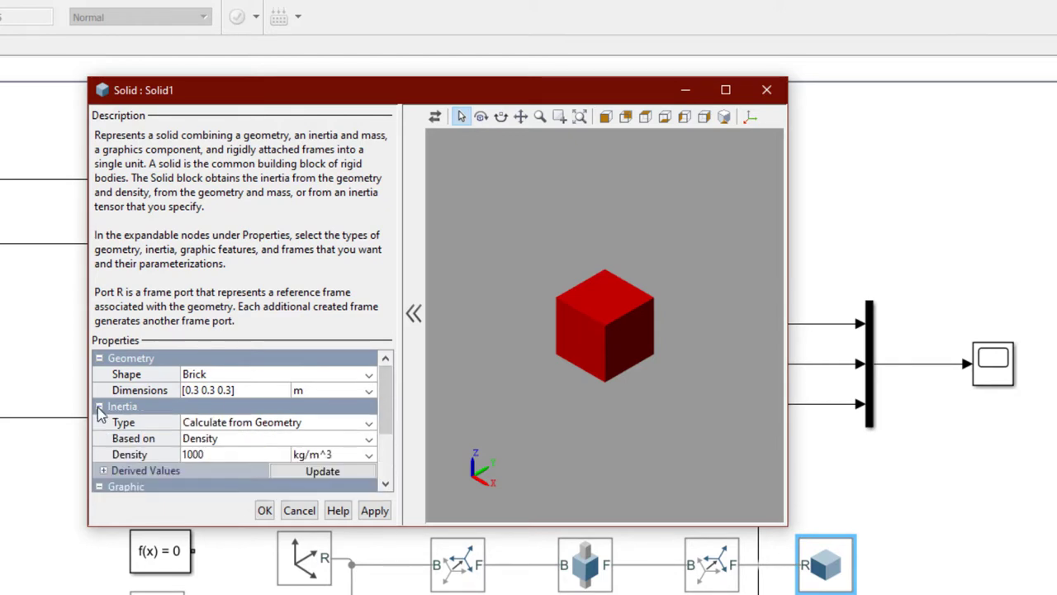
left_click(245, 438)
left_click(217, 473)
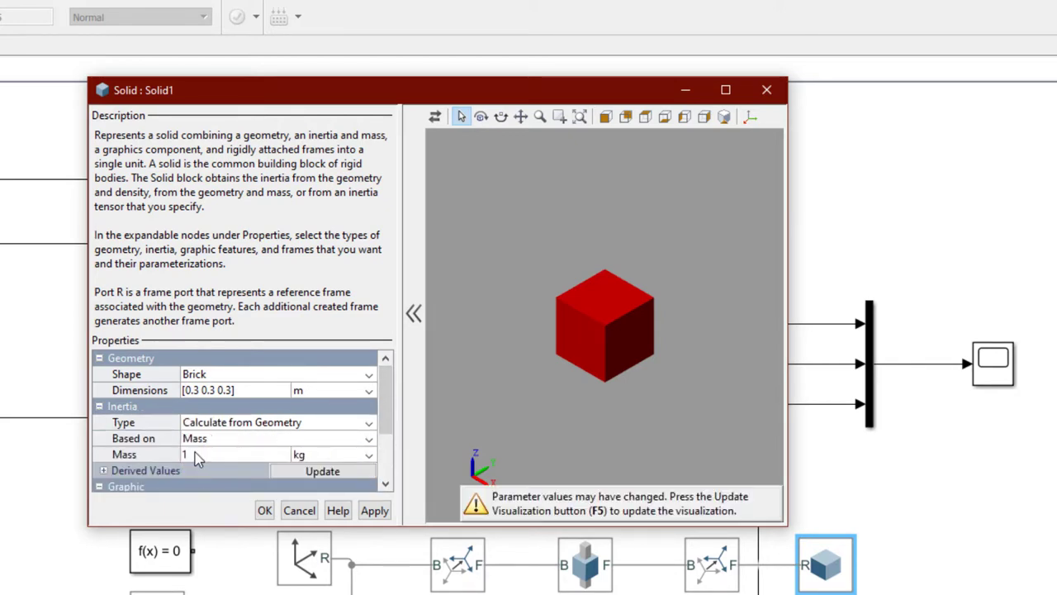
left_click(195, 453)
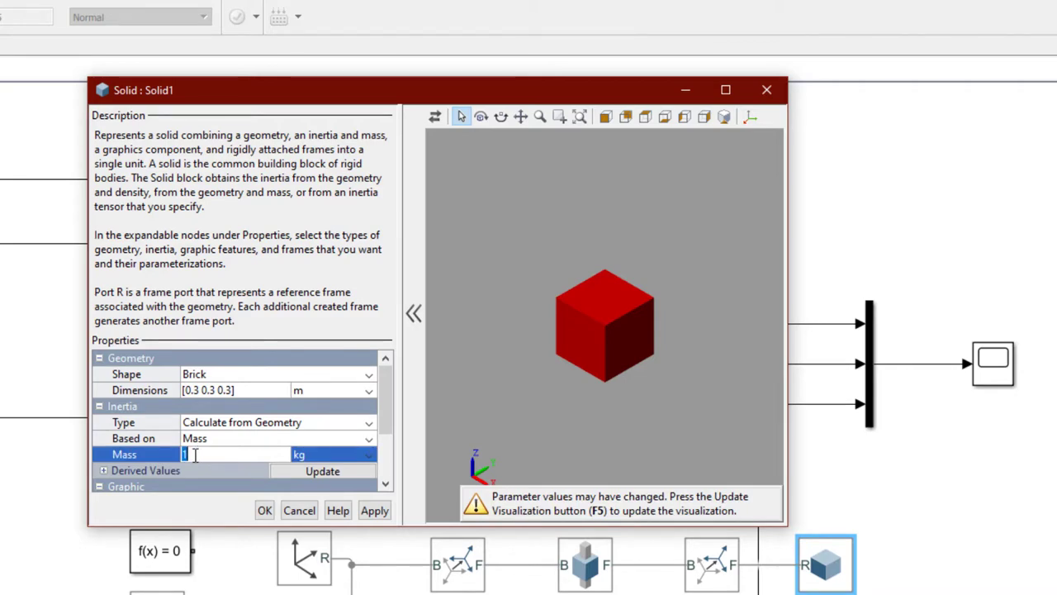
type("m")
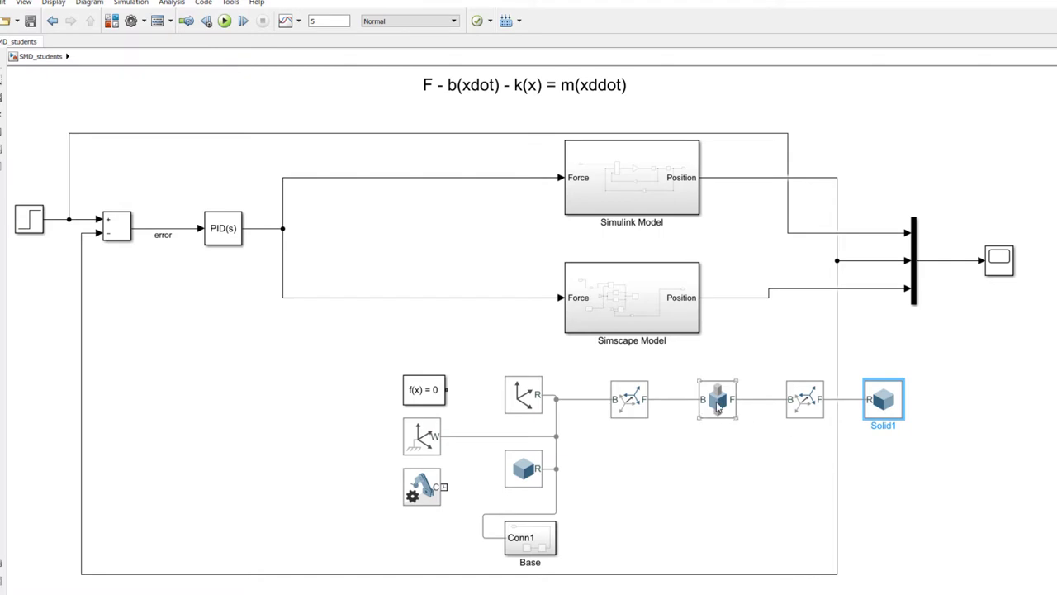
Group the Reference Frame, the first Solid and the first Rigid Transform into a subsystem named Wall
left_click_drag(628, 403, 601, 403)
left_click_drag(651, 358, 493, 494)
right_click(526, 469)
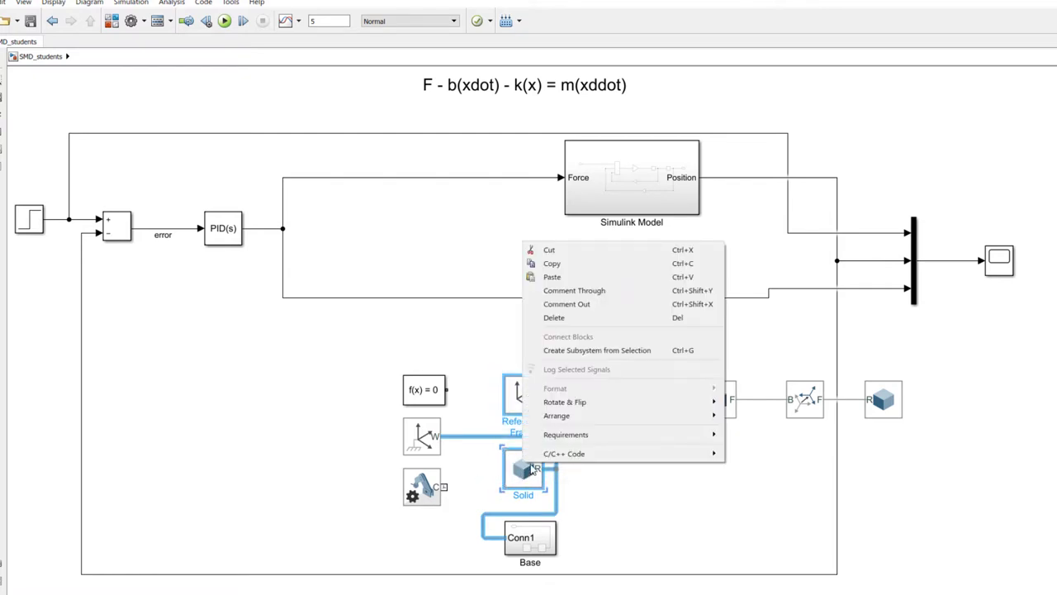
left_click(583, 351)
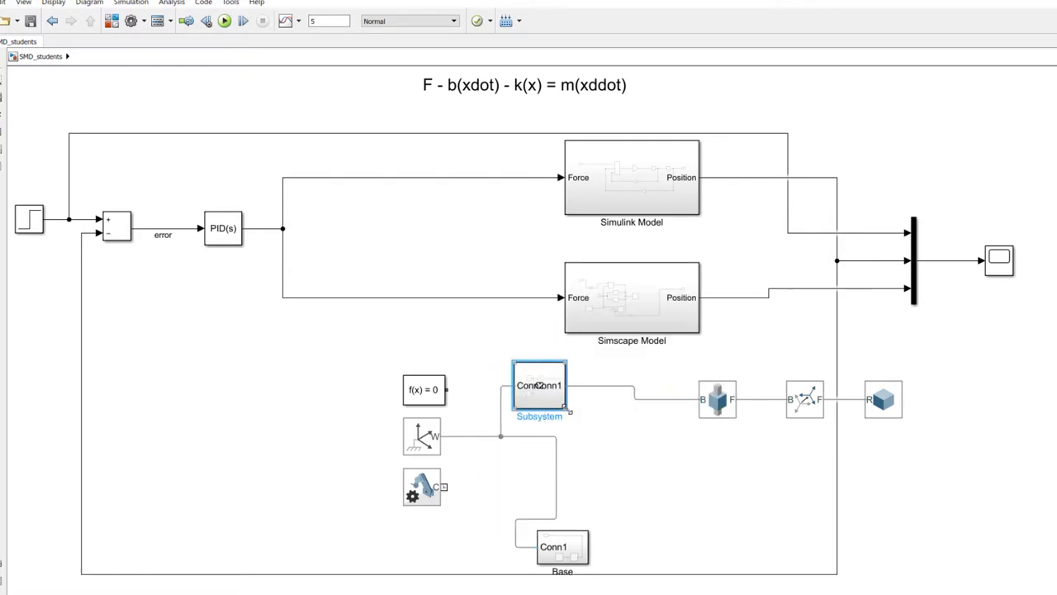
double_click(558, 417)
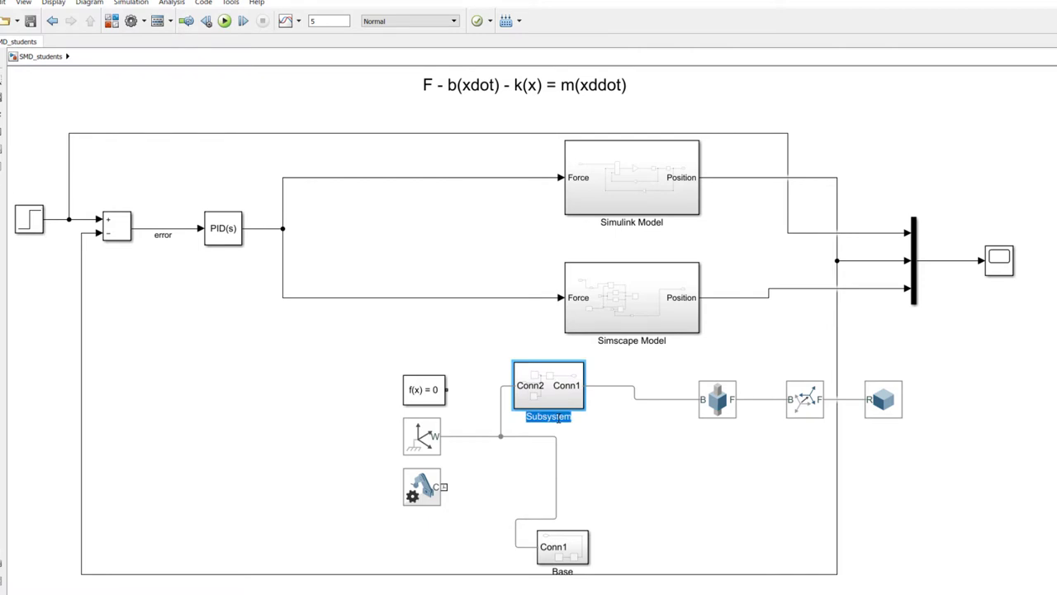
key("BackSpace")
type("Wall")
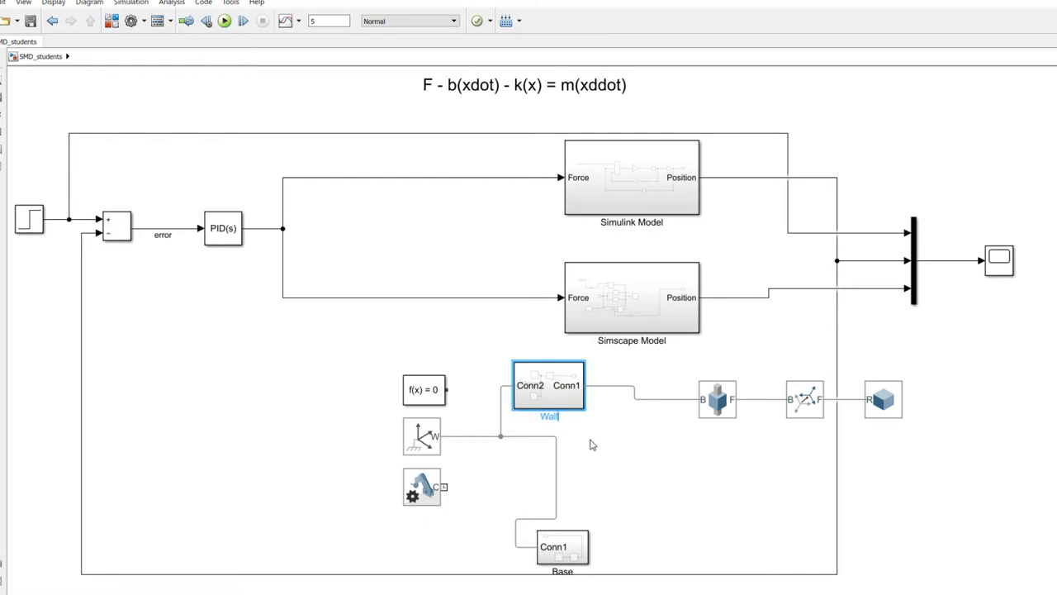
Place the Base subsystem closely below Wall, straightening its connection to the World Frame and slightly enlarging the Base block
left_click_drag(567, 398, 581, 403)
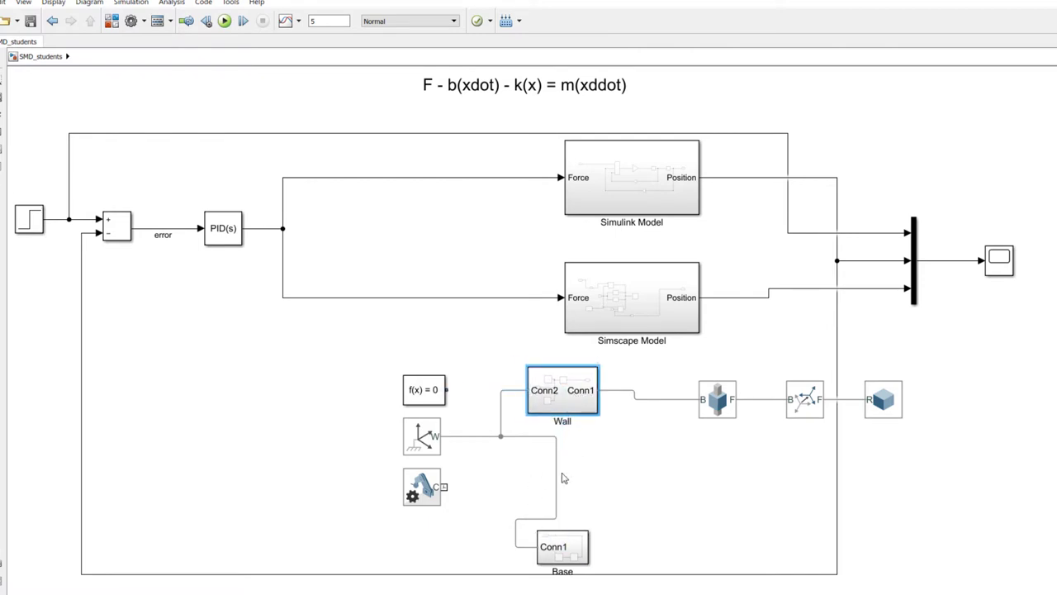
left_click_drag(558, 476, 503, 478)
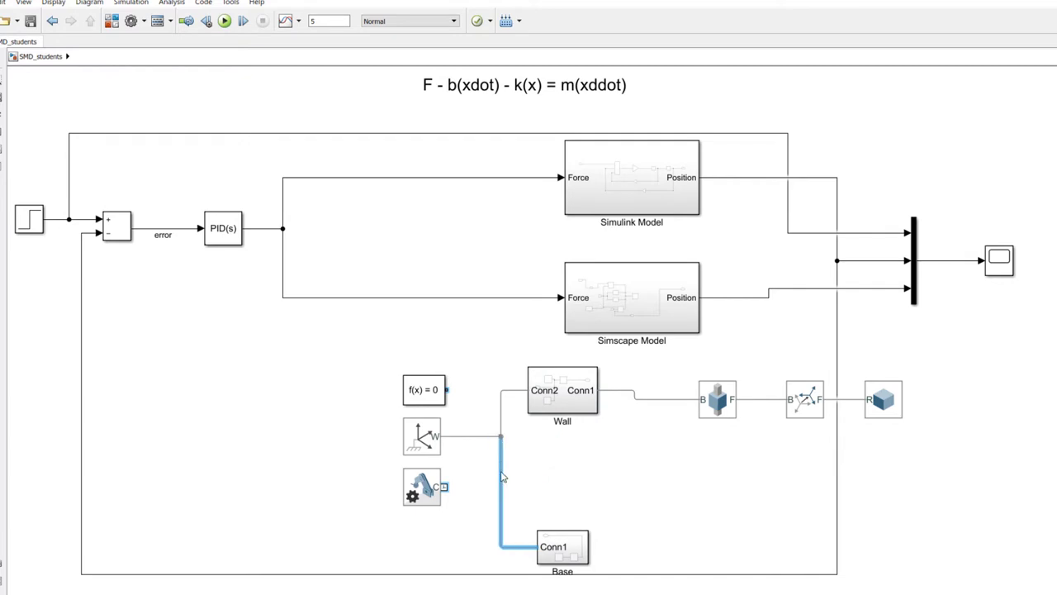
left_click_drag(558, 558, 558, 499)
left_click_drag(567, 397, 566, 409)
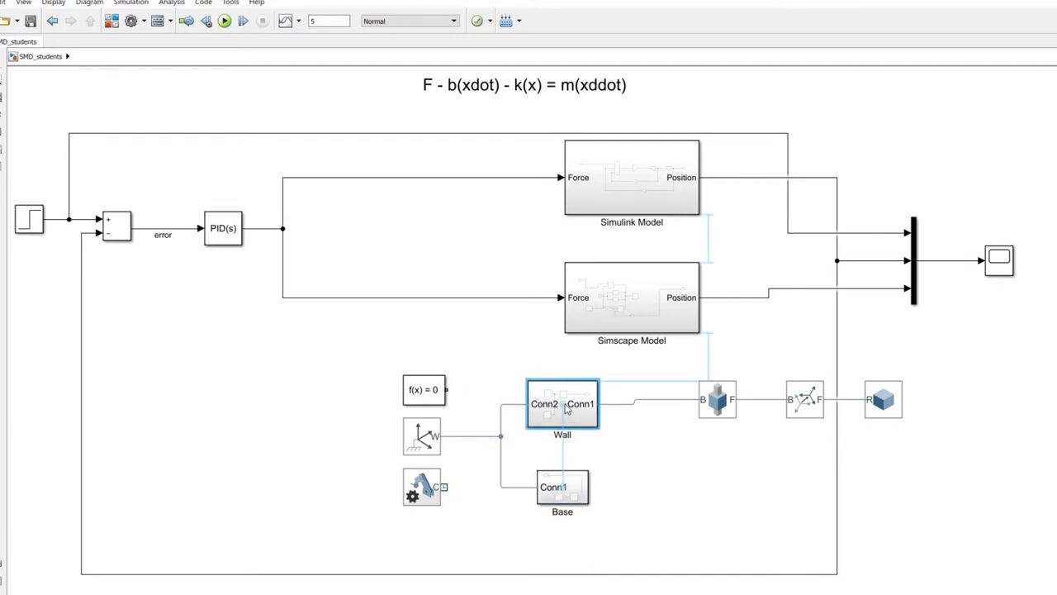
left_click(585, 496)
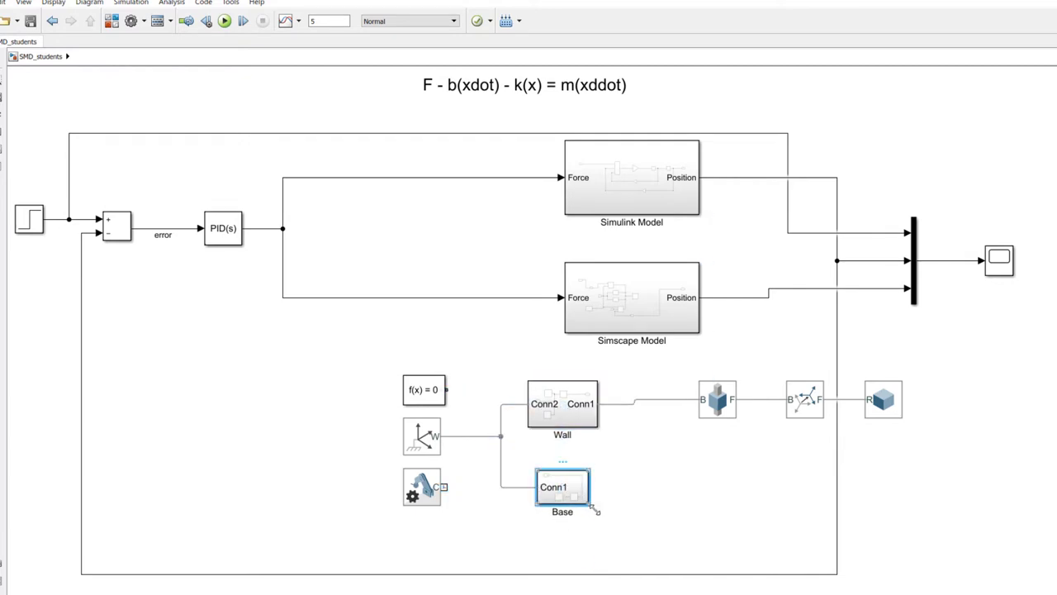
left_click_drag(591, 506, 604, 516)
Move the Prismatic Joint, the remaining Rigid Transform and its Solid closer together beside the Wall subsystem
left_click_drag(715, 405, 646, 409)
left_click_drag(804, 413, 717, 413)
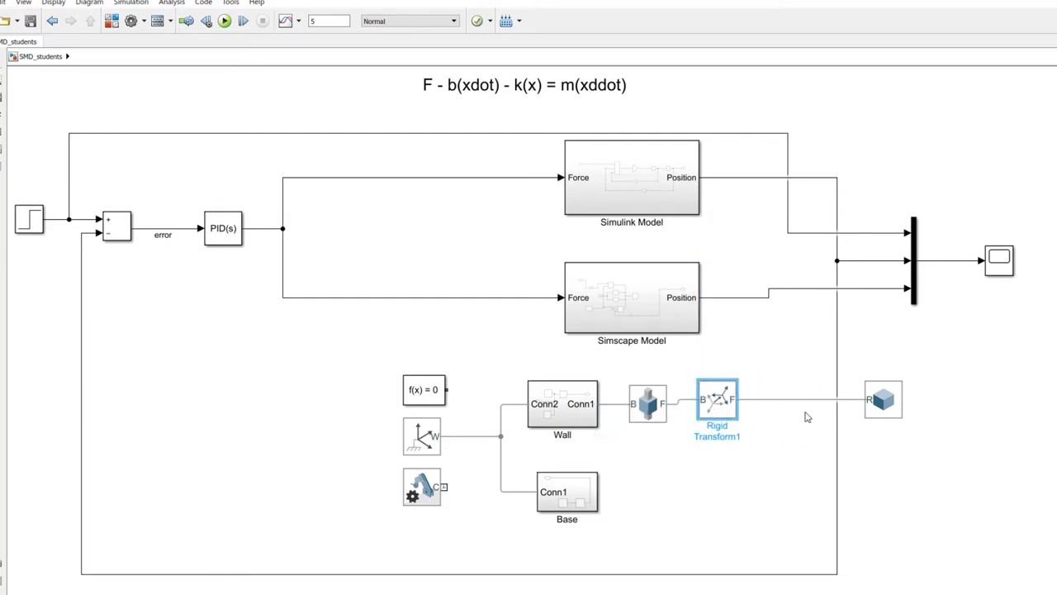
left_click(882, 404)
left_click_drag(815, 406, 795, 407)
Group the Rigid Transform and Solid after the Prismatic Joint into a subsystem named Mass
left_click(717, 400)
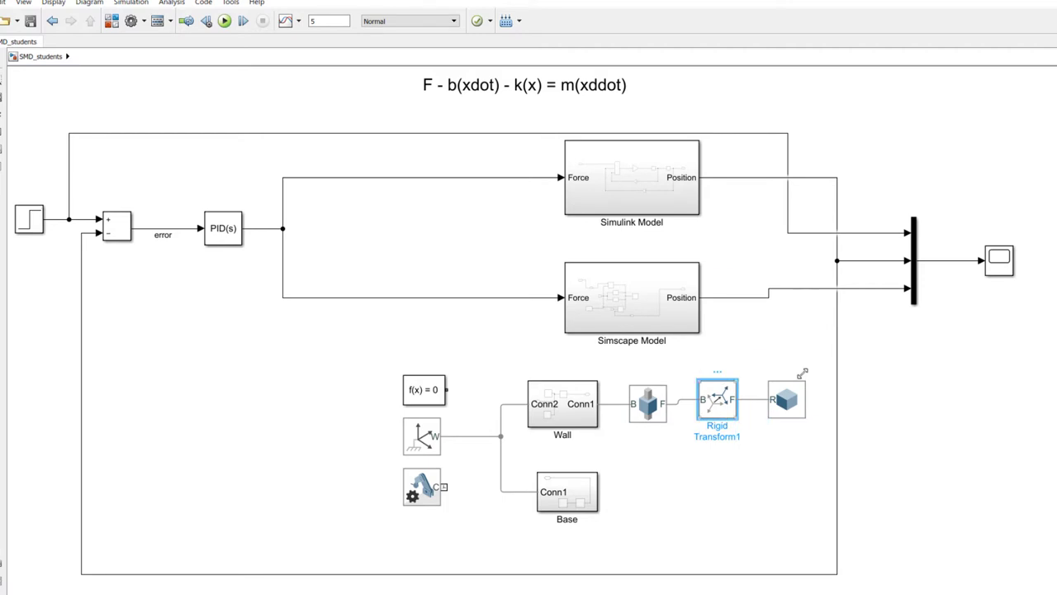
left_click(788, 405)
left_click_drag(740, 445, 692, 456)
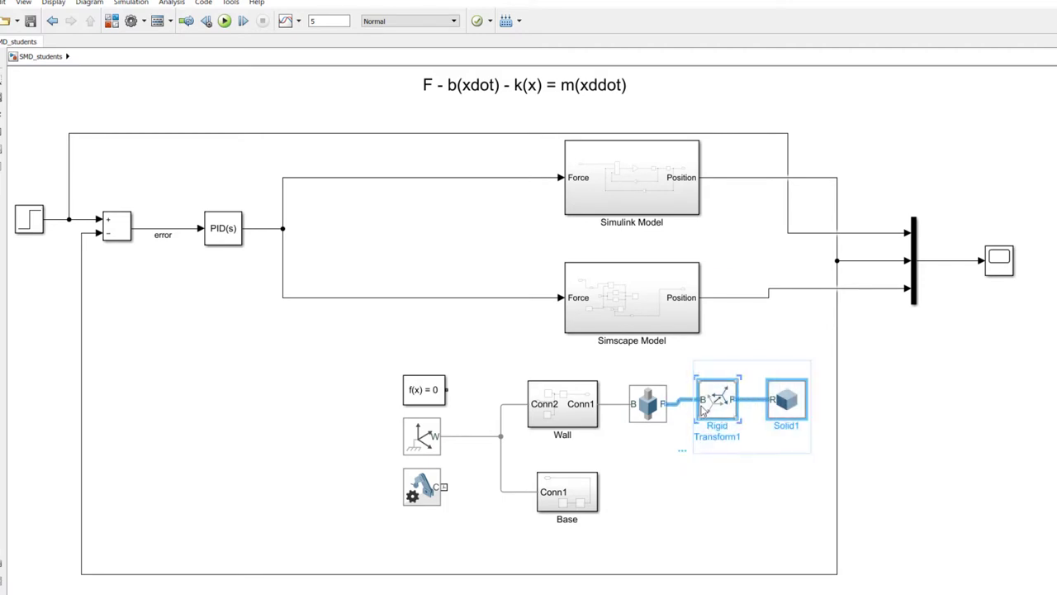
right_click(702, 406)
left_click(748, 514)
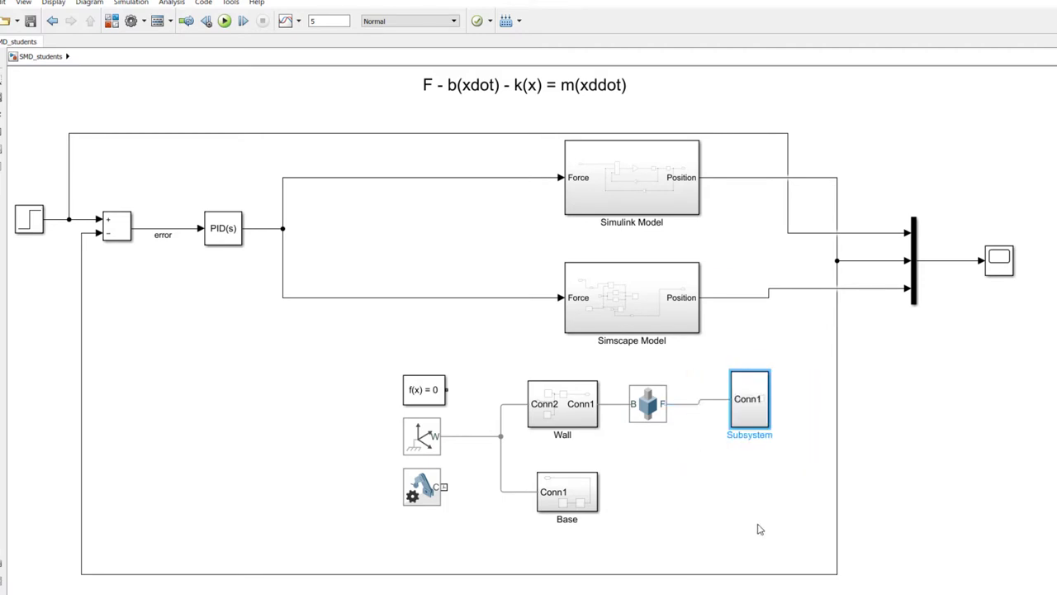
double_click(748, 435)
type("Mass")
left_click_drag(789, 370, 365, 548)
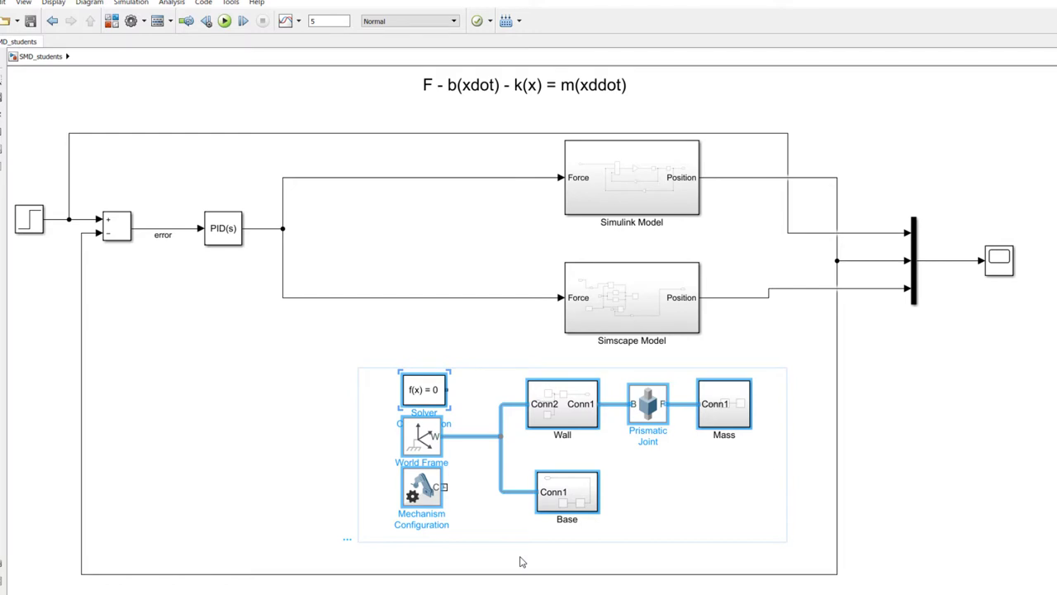
left_click(638, 479)
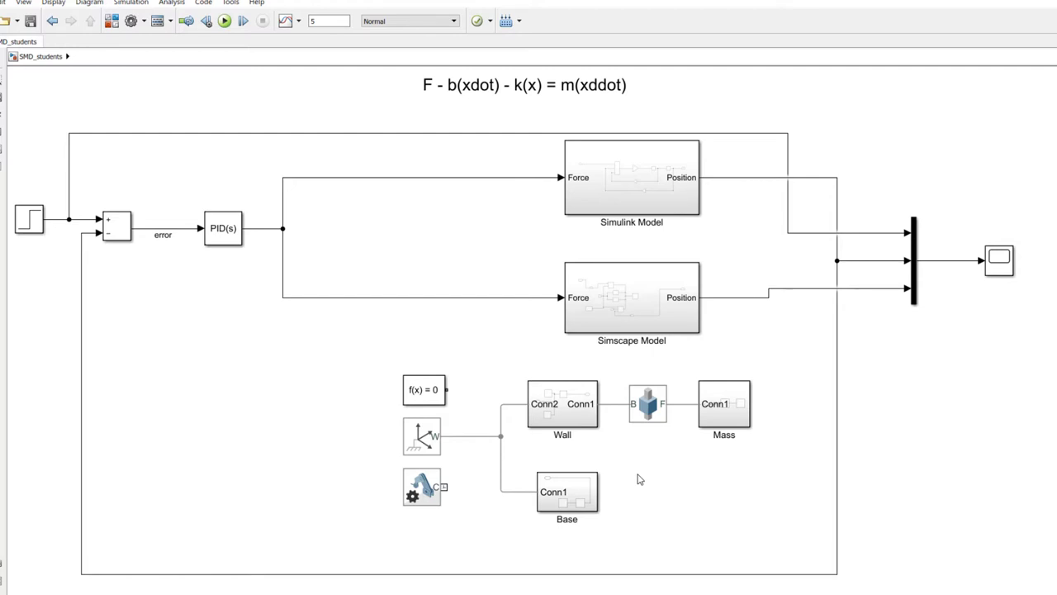
left_click(663, 413)
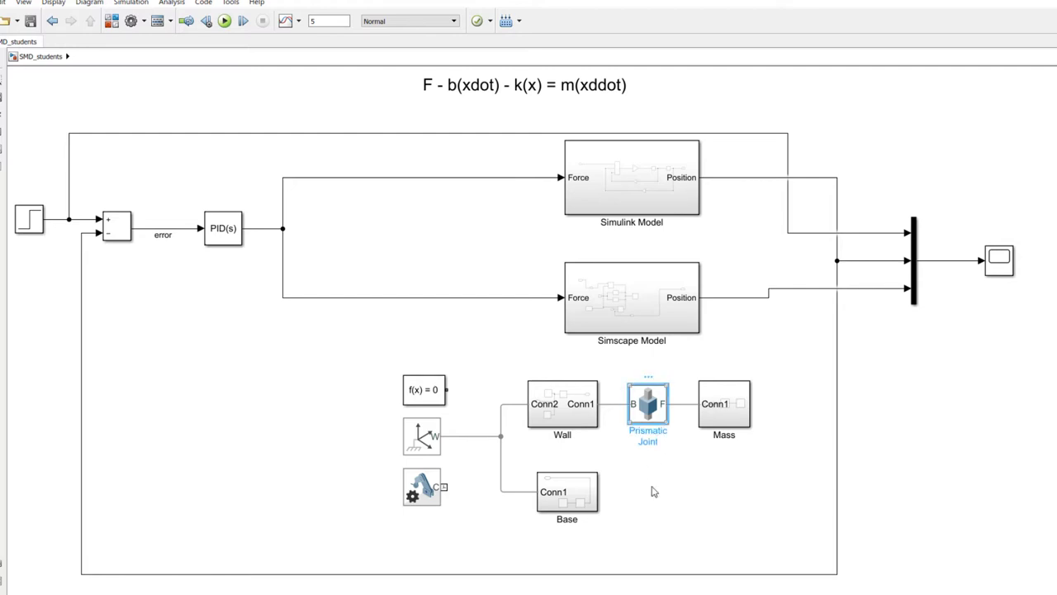
Set the Prismatic Joint's internal mechanics to spring stiffness k and damping coefficient b
left_click(653, 492)
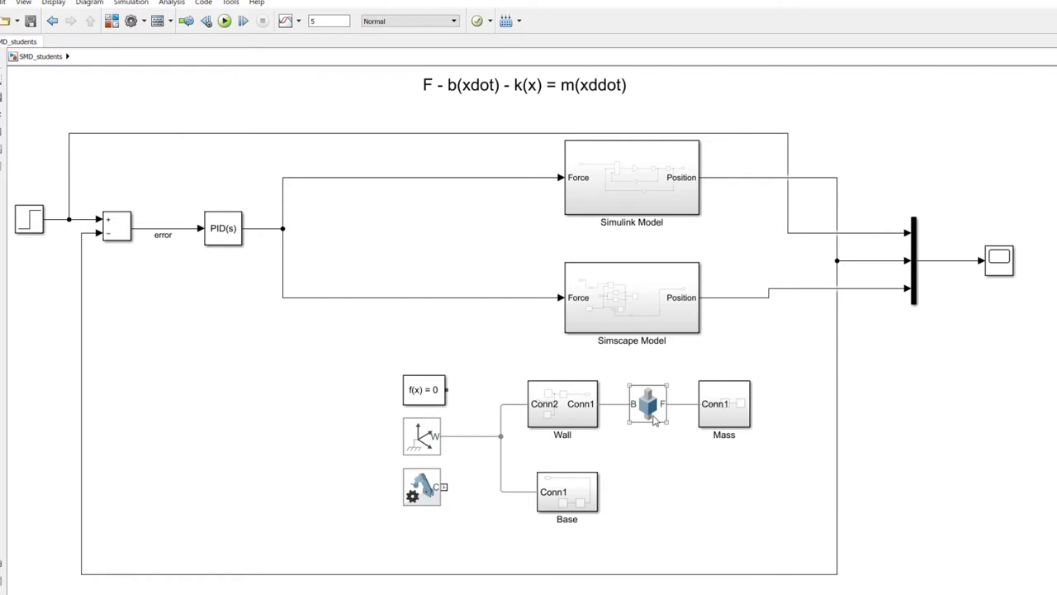
double_click(653, 415)
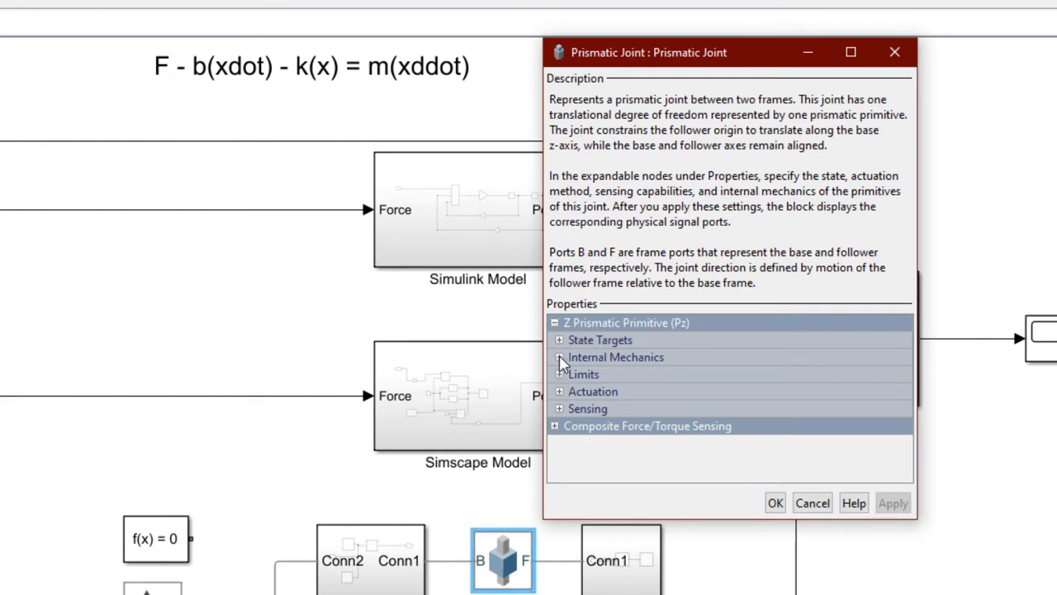
left_click(559, 358)
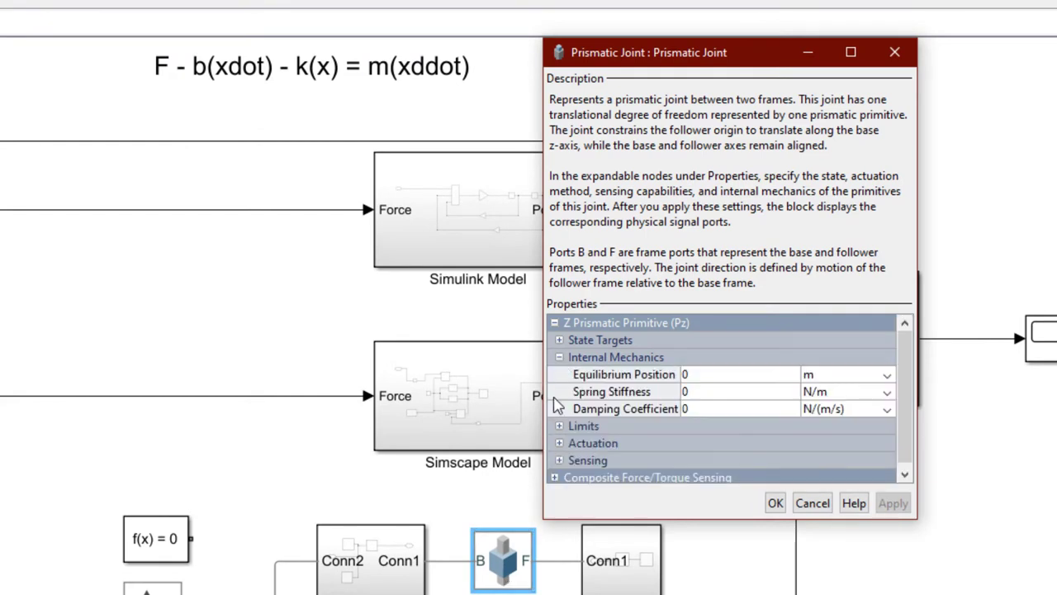
left_click(695, 398)
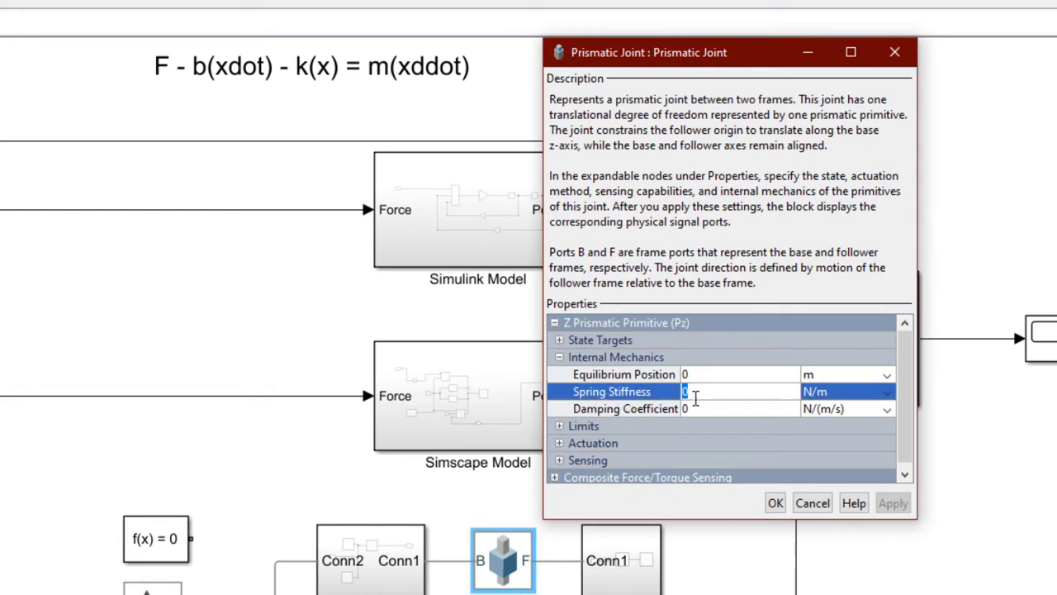
type("k")
left_click(654, 412)
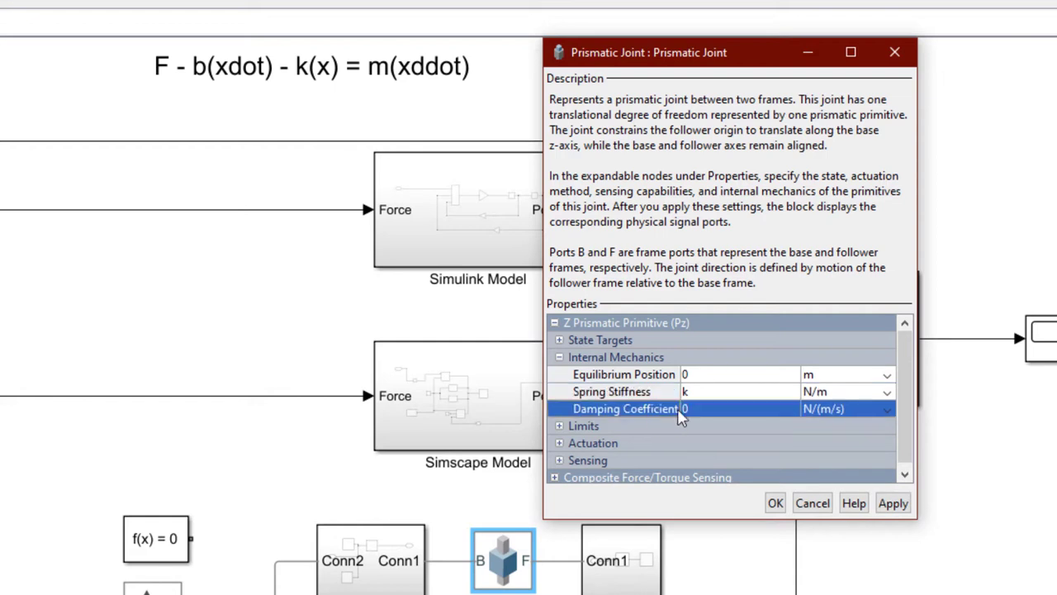
left_click(694, 408)
type("b")
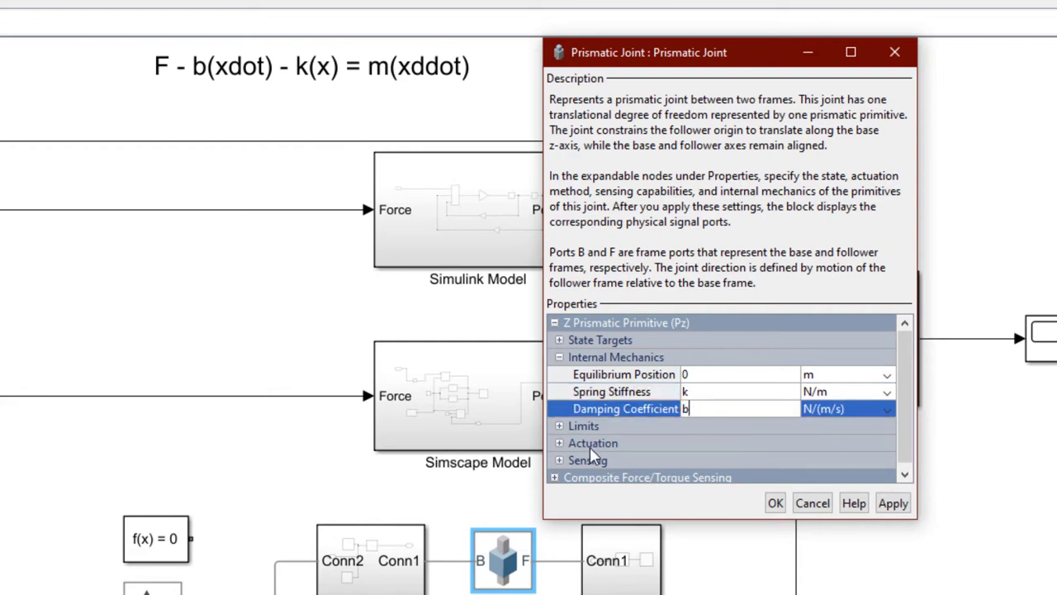
Set the Prismatic Joint's force actuation to Provided by Input and apply the settings
left_click(561, 446)
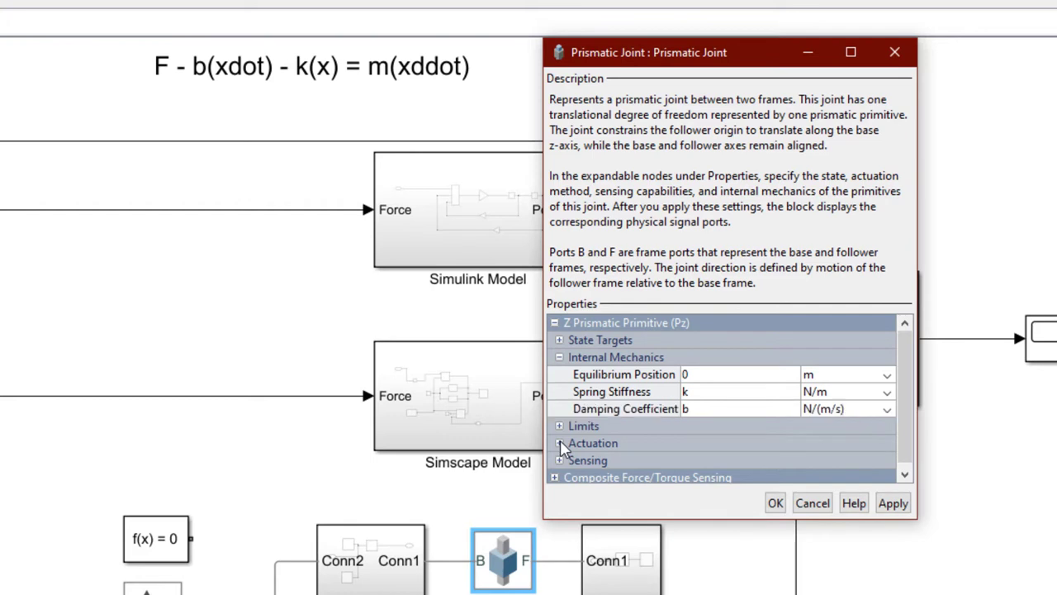
scroll(793, 444, "down", 1)
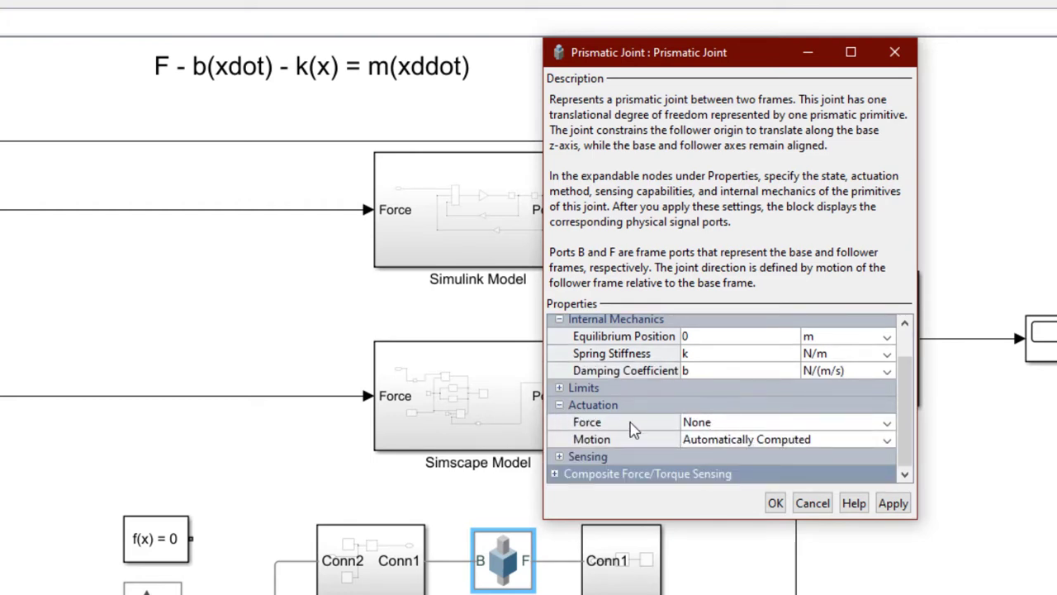
left_click(719, 425)
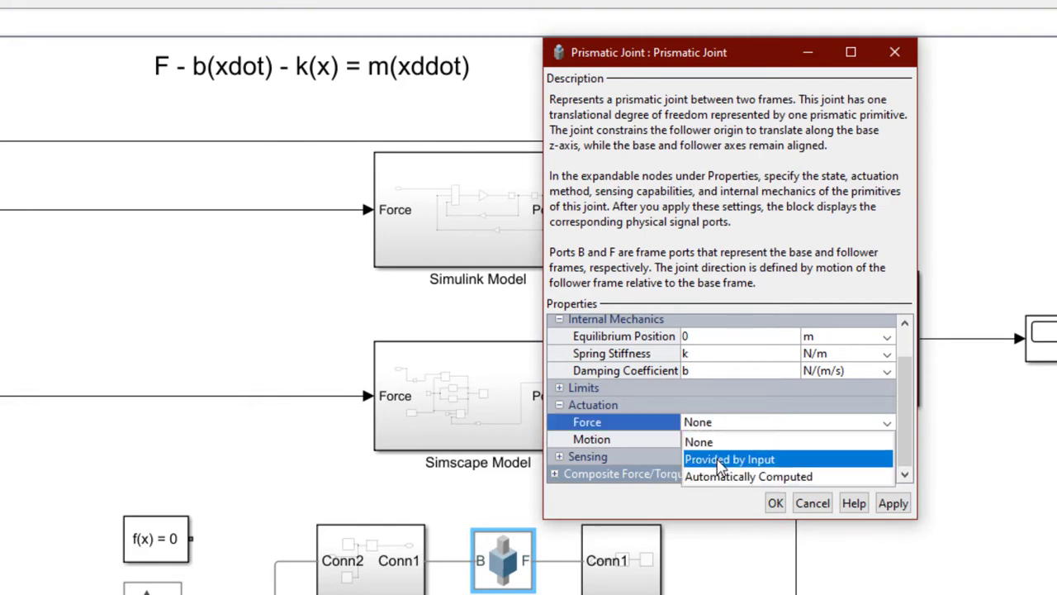
left_click(721, 463)
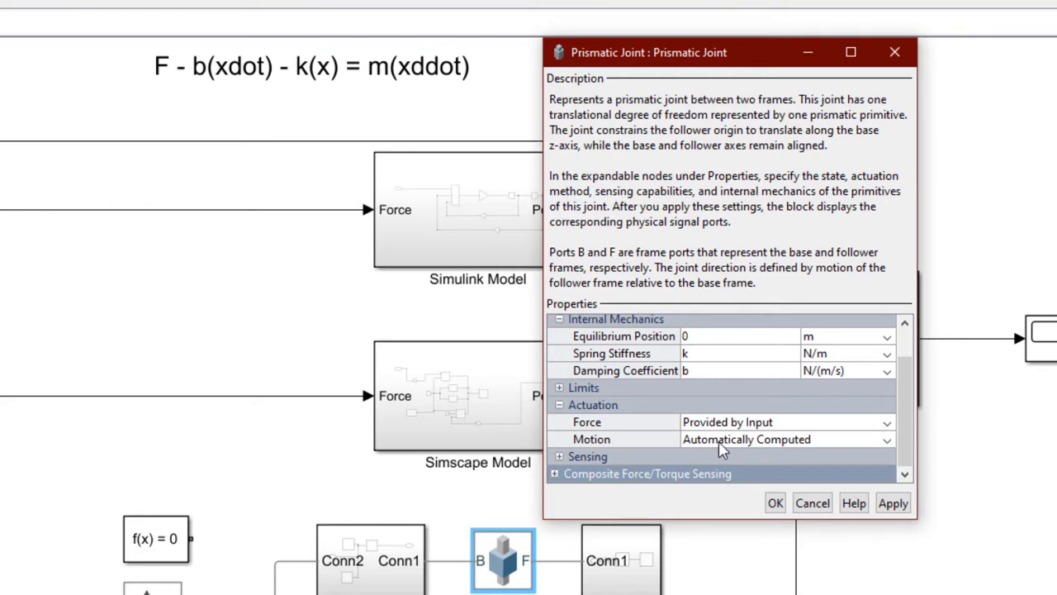
left_click(775, 503)
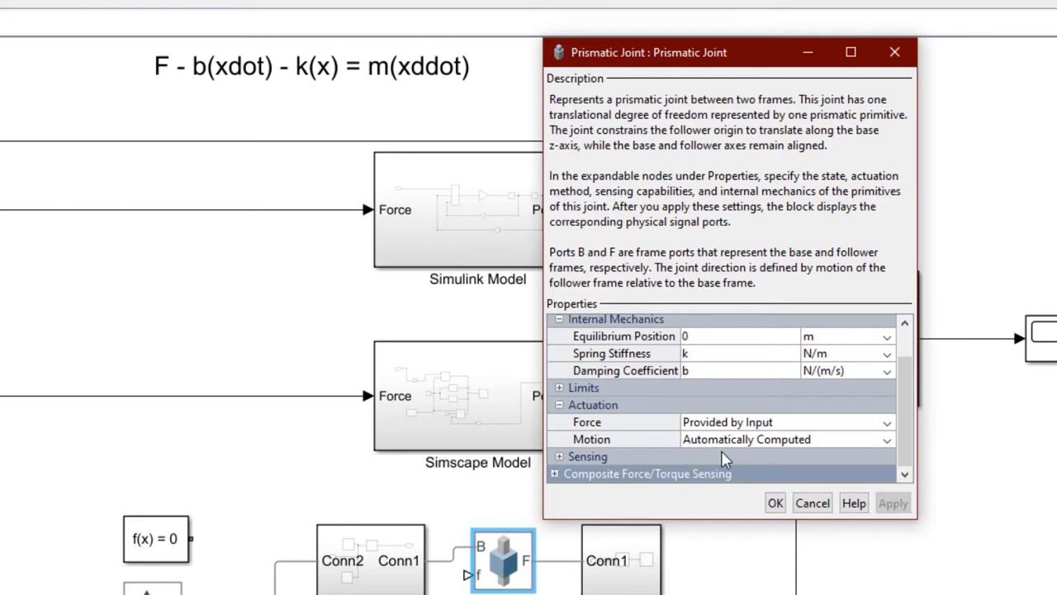
Enable position sensing on the Prismatic Joint and accept its settings
left_click(560, 457)
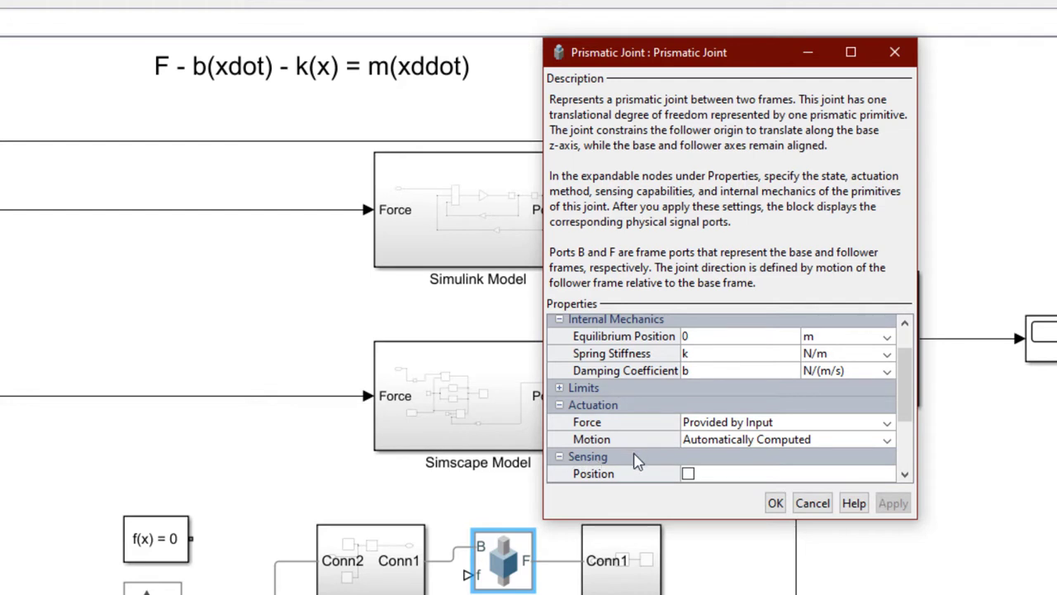
left_click_drag(907, 394, 906, 465)
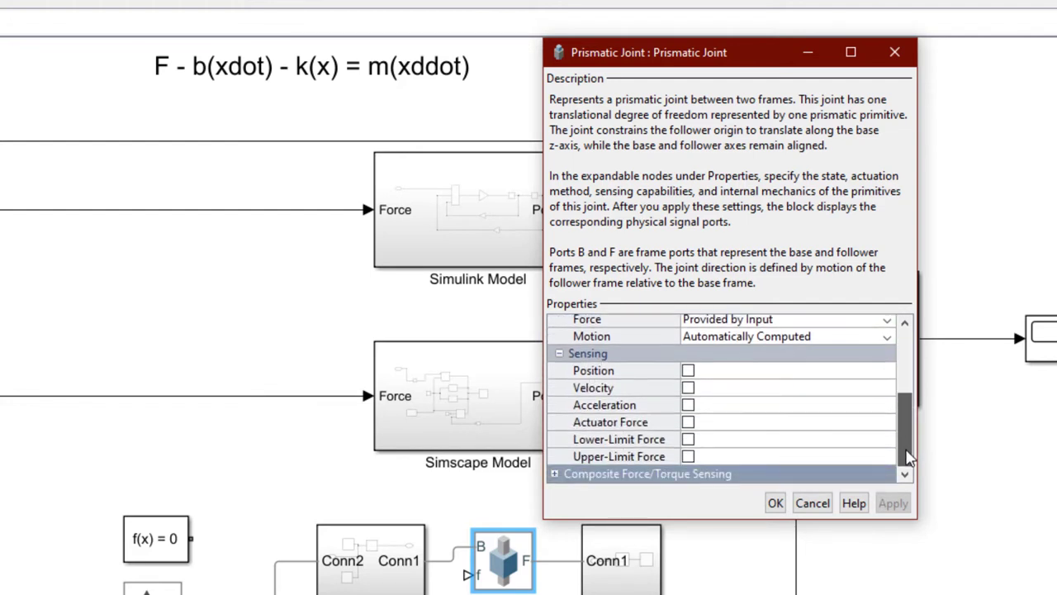
left_click(688, 371)
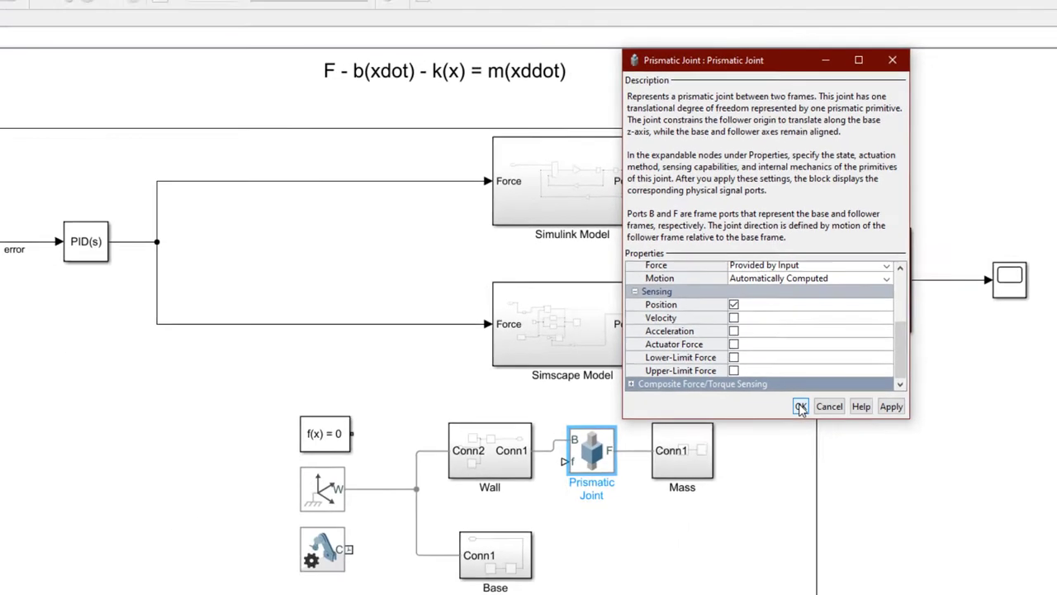
left_click(775, 503)
Realign the Prismatic Joint and Mass blocks so their frame connections run straight from the Wall subsystem
left_click_drag(720, 392, 729, 393)
left_click_drag(648, 389, 659, 405)
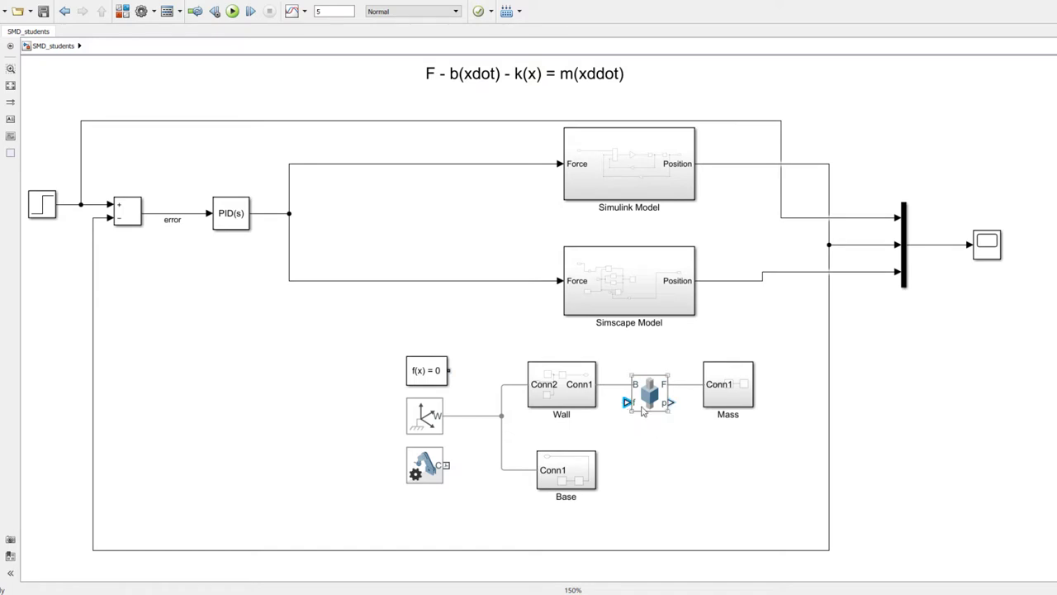
left_click_drag(627, 403, 681, 403)
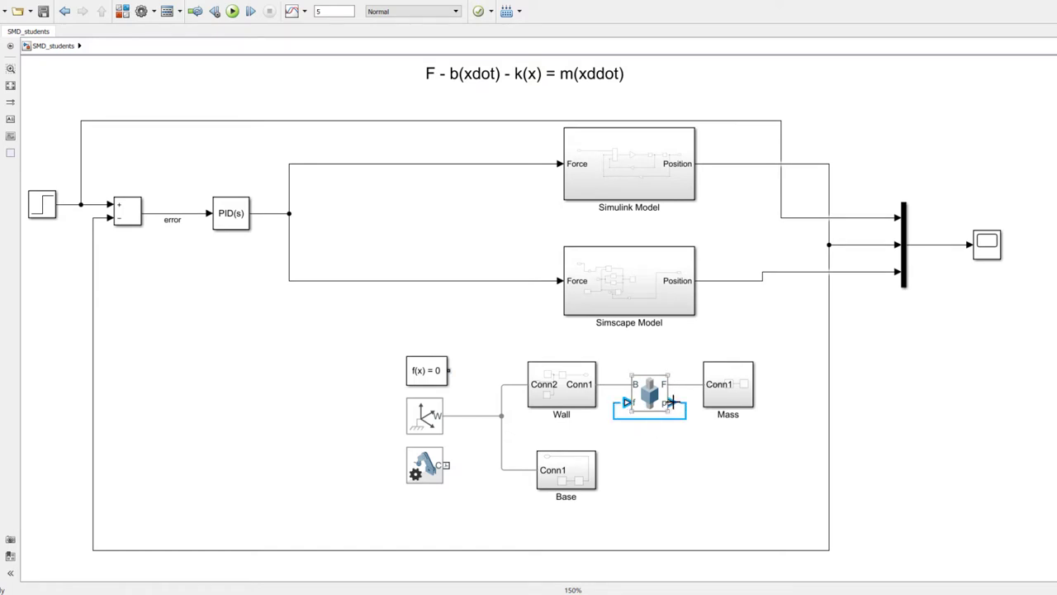
key("ctrl+z")
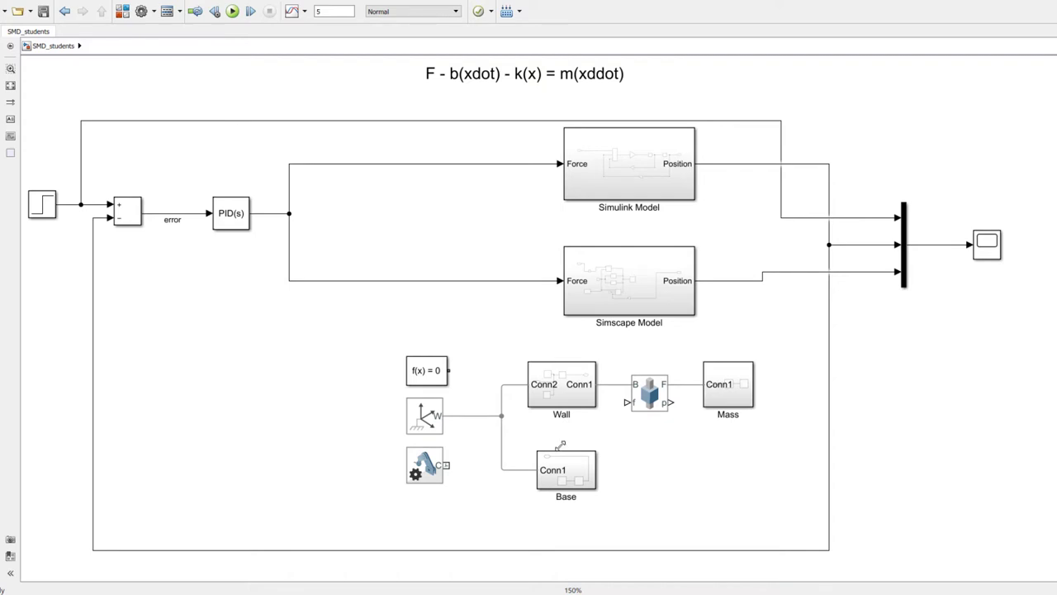
Add a Simulink-PS Converter and wire it from the PID output branch to the Prismatic Joint's force input f
left_click(334, 281)
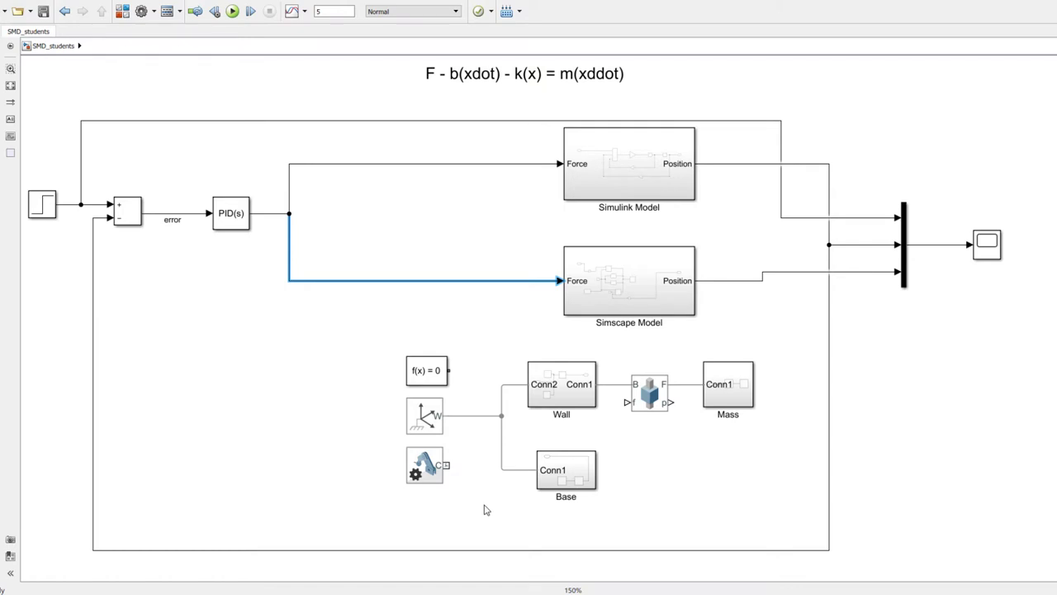
double_click(473, 341)
type("simul")
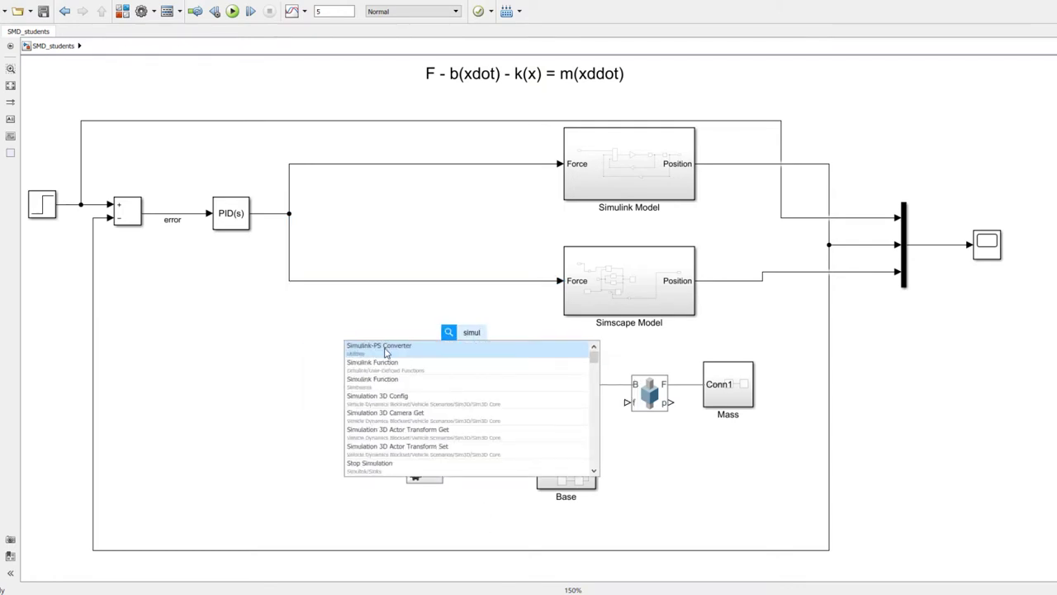
left_click(385, 347)
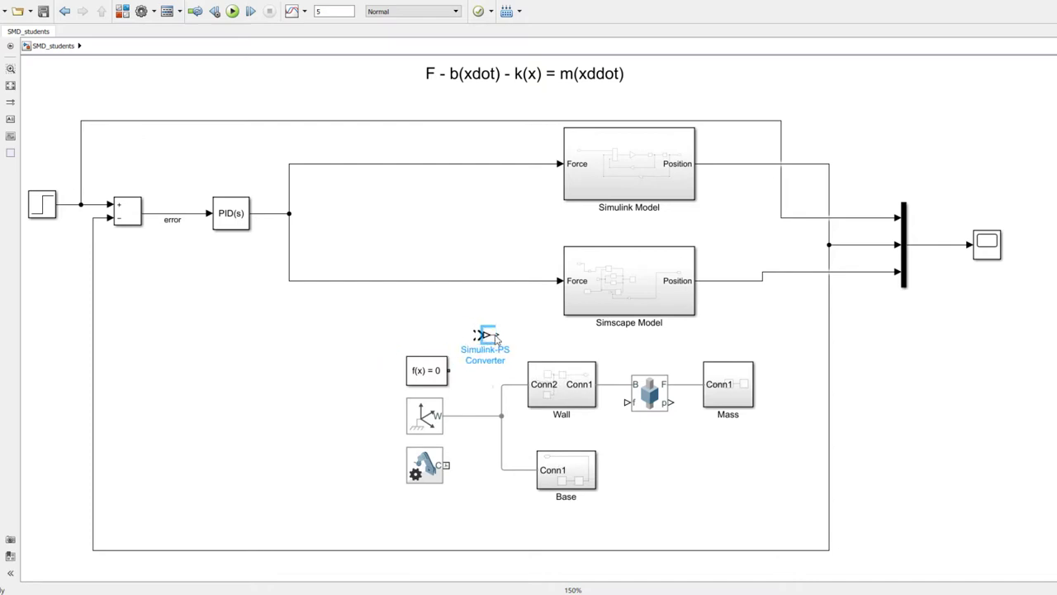
mouse_move(496, 339)
left_mouse_down()
mouse_move(459, 332)
mouse_move(436, 281)
left_mouse_up()
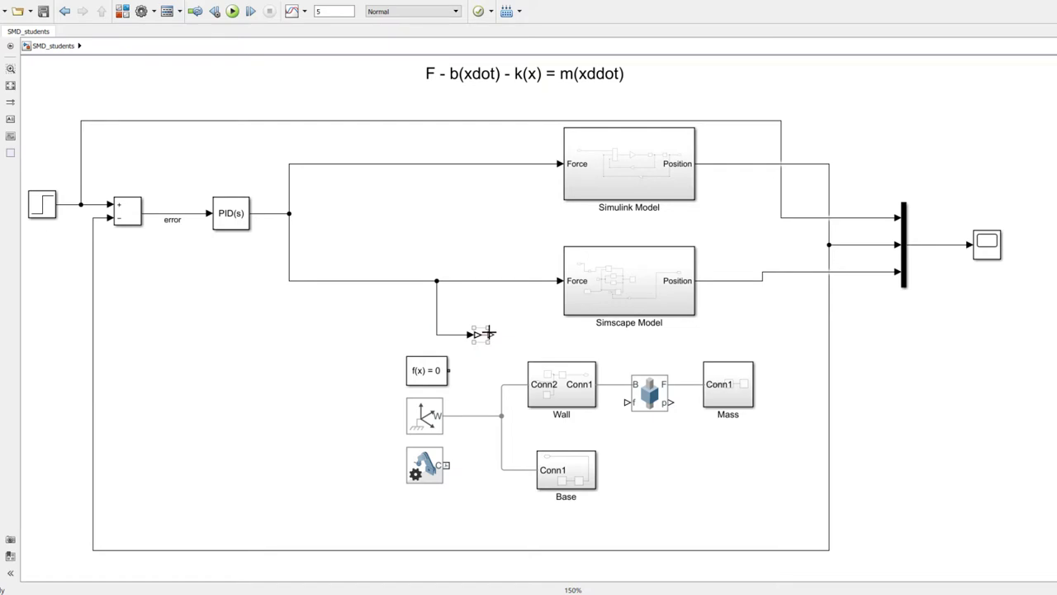
mouse_move(488, 334)
left_mouse_down()
mouse_move(619, 358)
mouse_move(628, 402)
left_mouse_up()
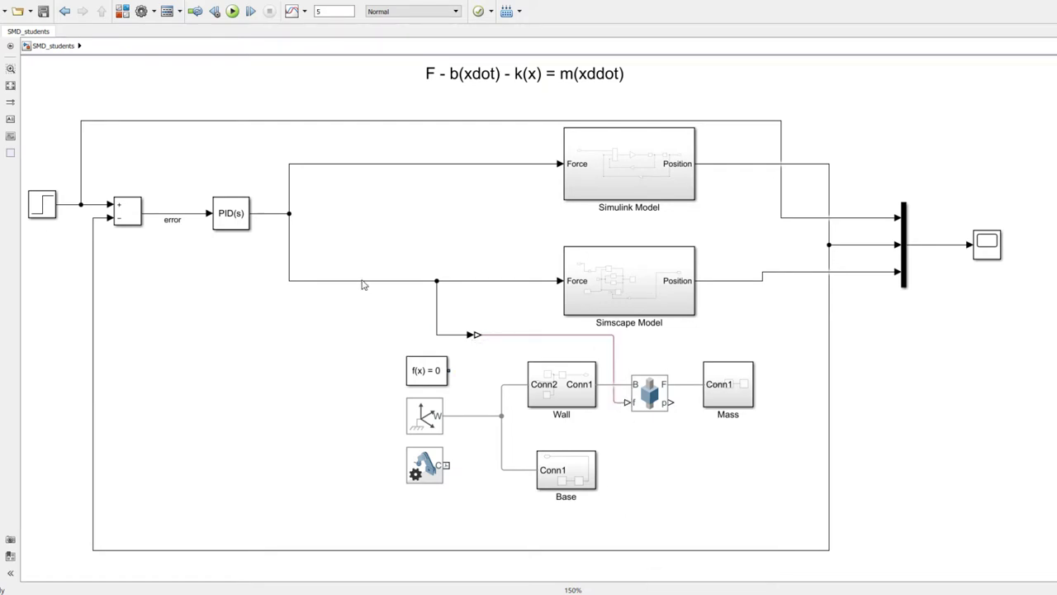
left_click(362, 282)
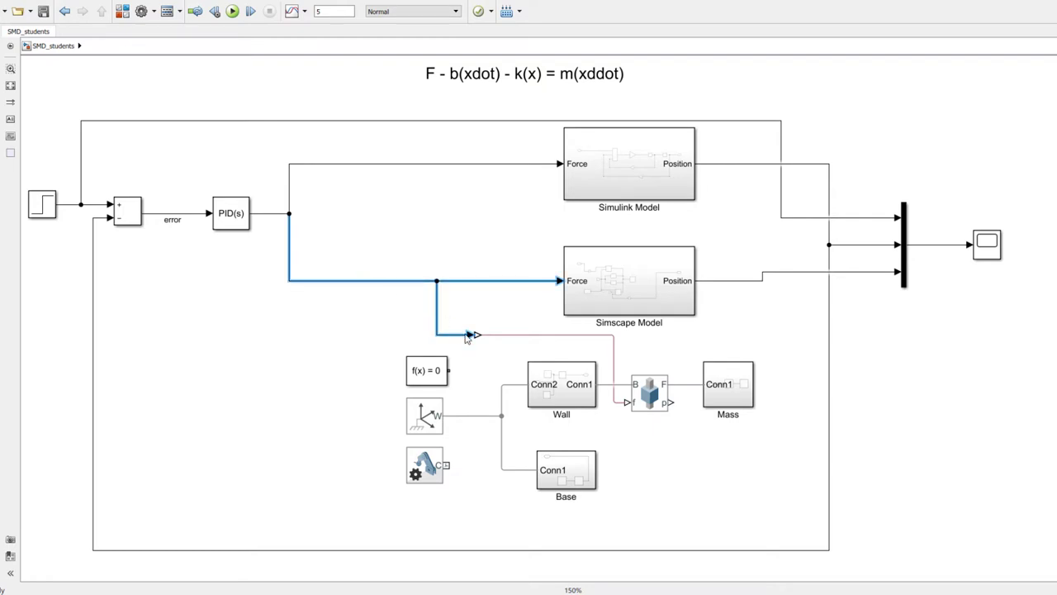
Add a PS-Simulink Converter below the Mass block and connect it to the Prismatic Joint's position output p
left_click(649, 405)
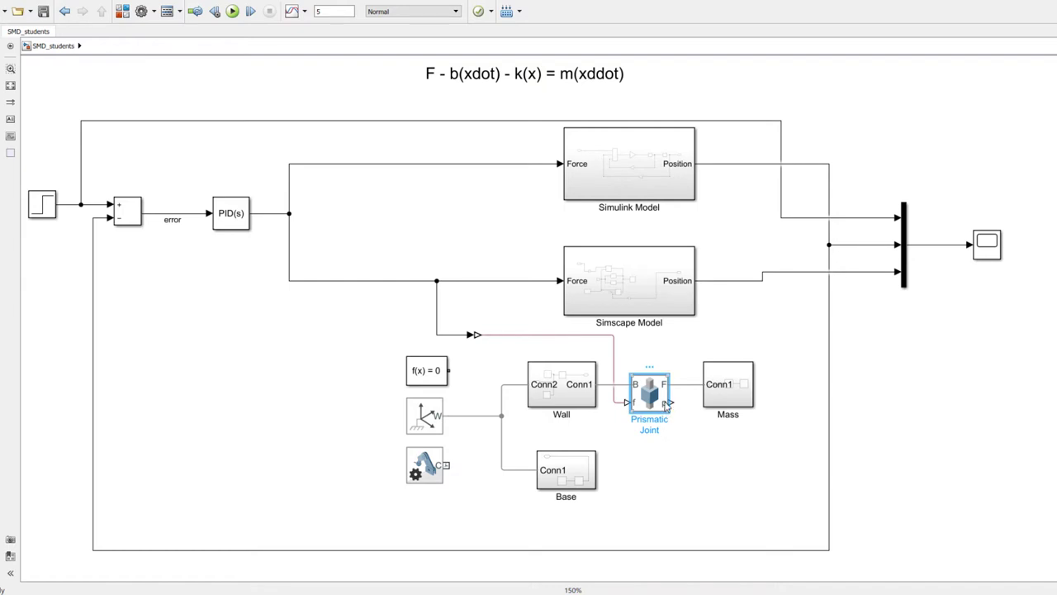
left_click(684, 441)
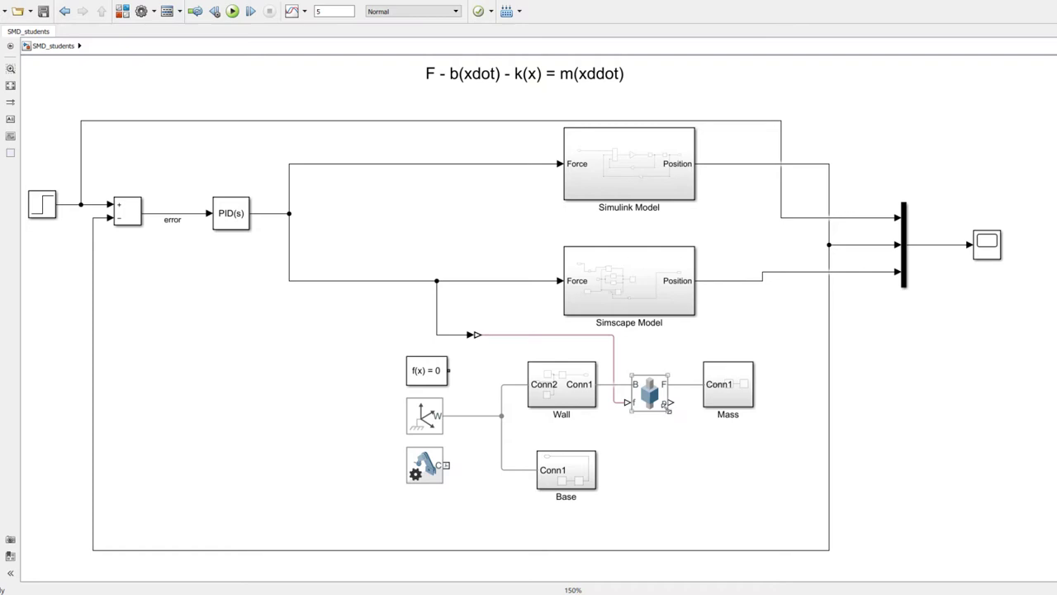
double_click(697, 453)
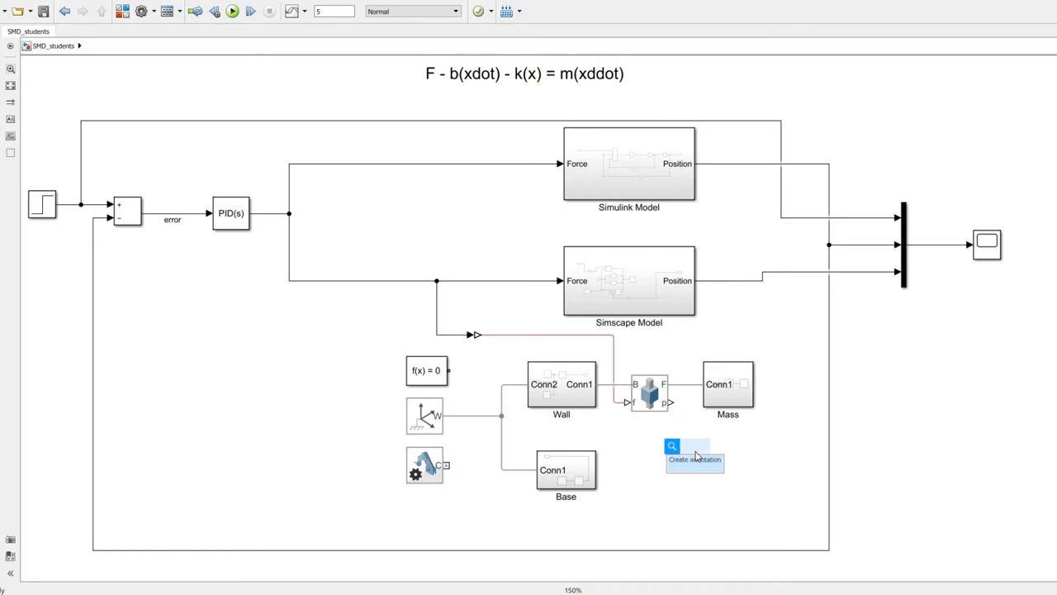
type("PS")
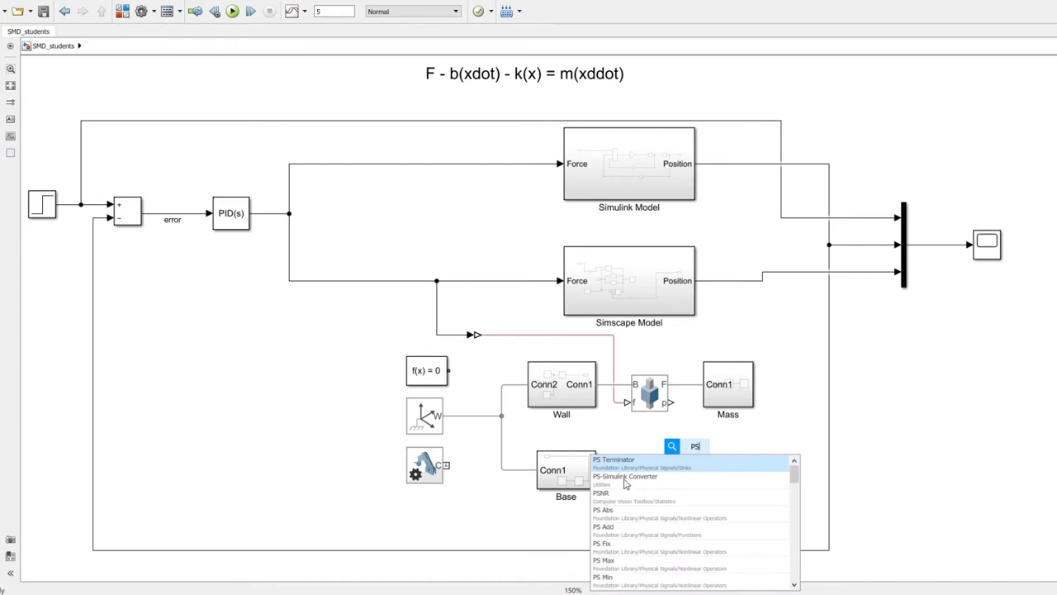
left_click(626, 484)
left_click_drag(694, 461, 674, 403)
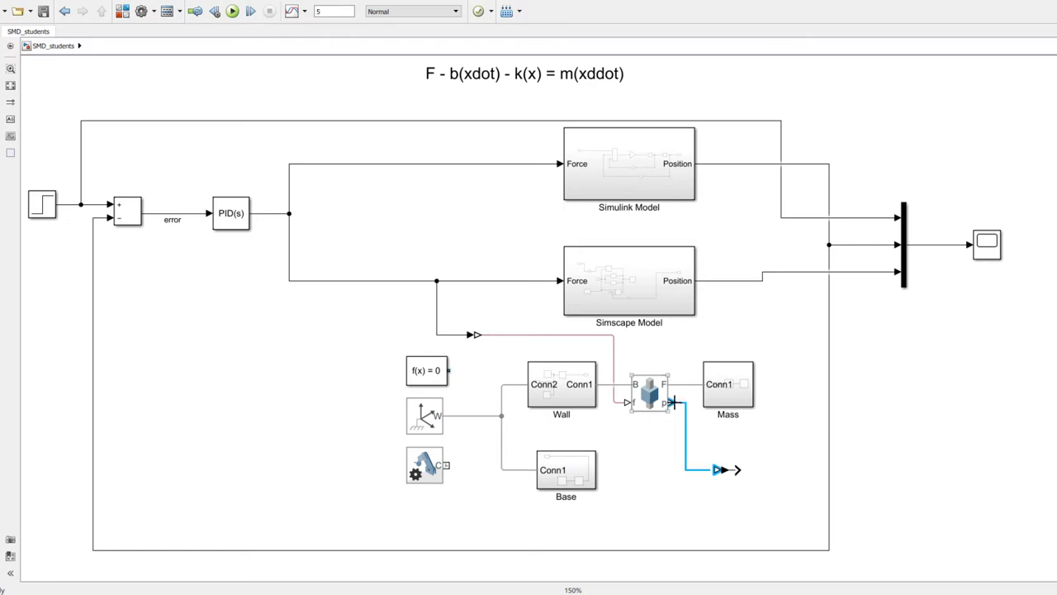
left_click(733, 471)
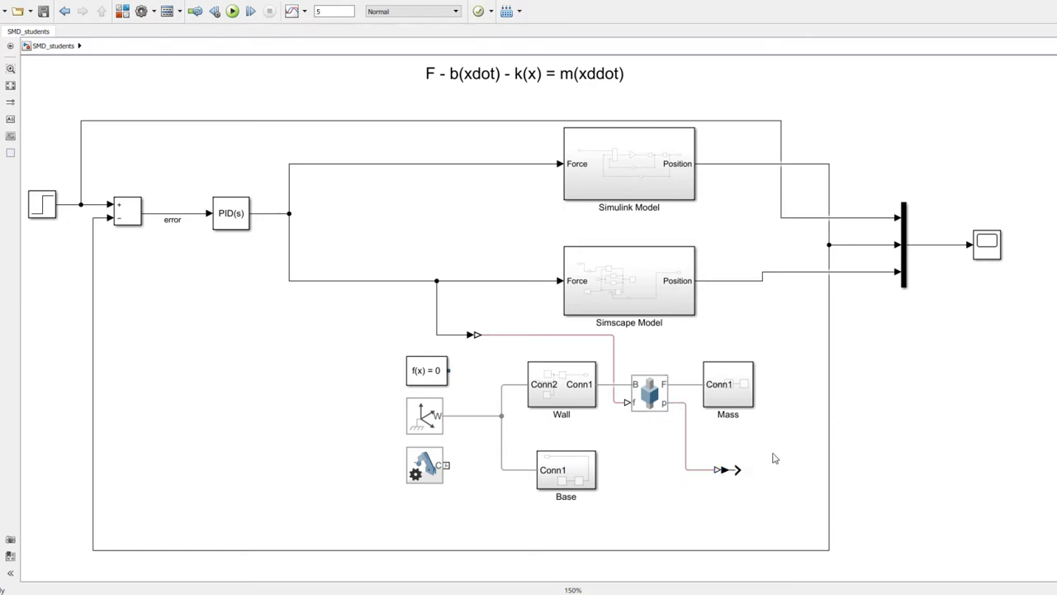
Set the Mux before the Scope to 4 inputs and connect the PS-Simulink Converter output to its fourth input
left_click(983, 248)
left_click(905, 285)
double_click(905, 285)
type("4")
left_click(729, 314)
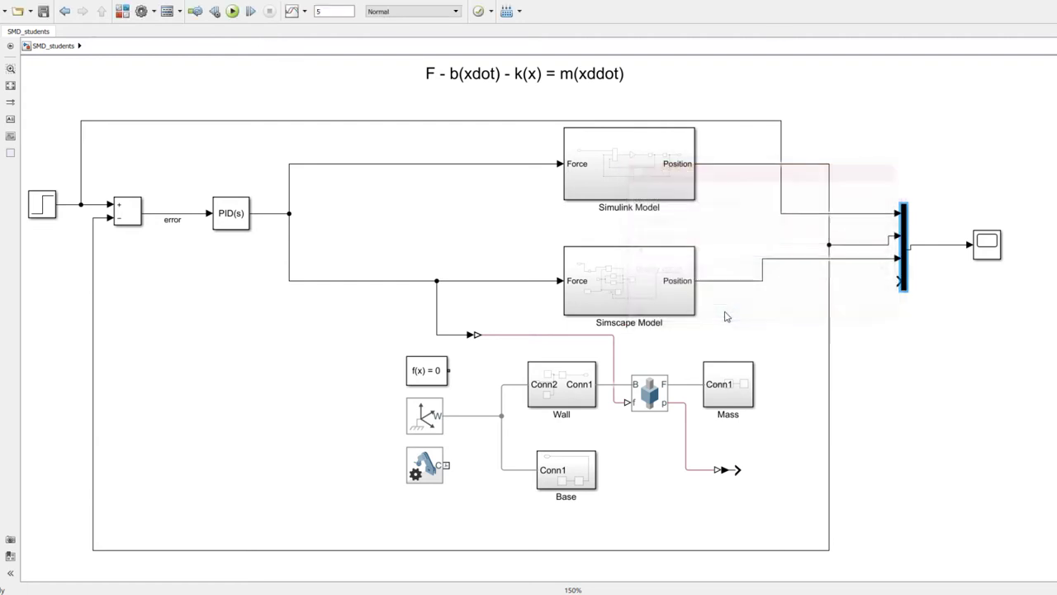
left_click(737, 470)
left_click(899, 282, "ctrl")
Tidy the Mux wiring by shifting the Mux, rerouting the step reference line and aligning the Simscape Model with its Mux input
mouse_move(904, 291)
left_mouse_down()
mouse_move(912, 316)
mouse_move(912, 302)
left_mouse_up()
left_click(725, 237)
left_click_drag(726, 237, 725, 112)
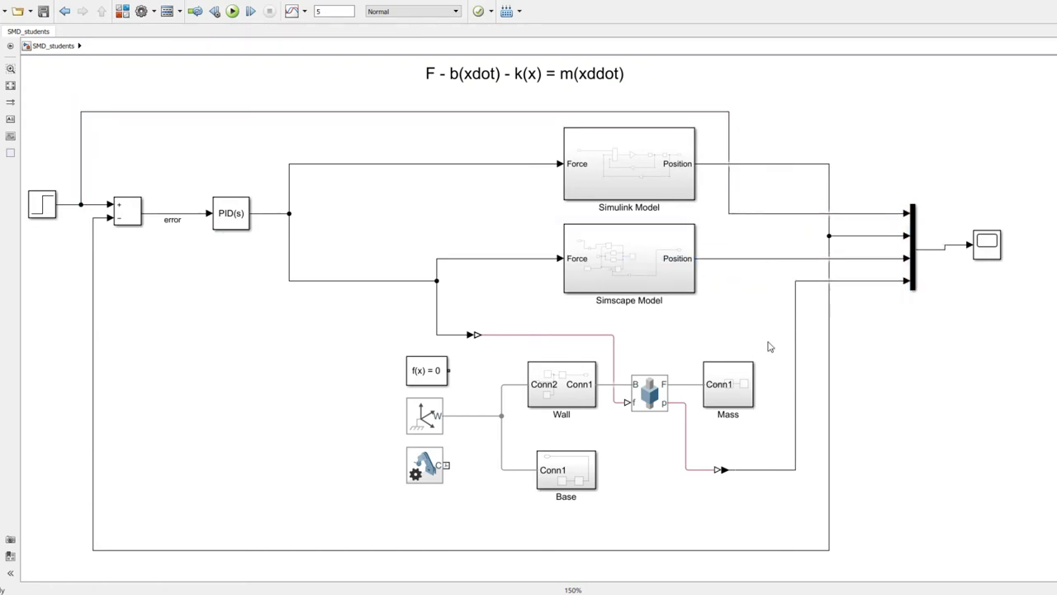
Connect the Mechanism Configuration and Solver Configuration blocks to the World Frame line
left_click(444, 466)
mouse_move(444, 466)
left_mouse_down()
mouse_move(484, 443)
mouse_move(474, 415)
left_mouse_up()
left_click_drag(450, 374, 475, 416)
left_click(392, 398)
Group all the multibody blocks and both converters into one subsystem, widened to about the size of the Simscape Model block
left_click_drag(382, 330, 801, 516)
right_click(546, 387)
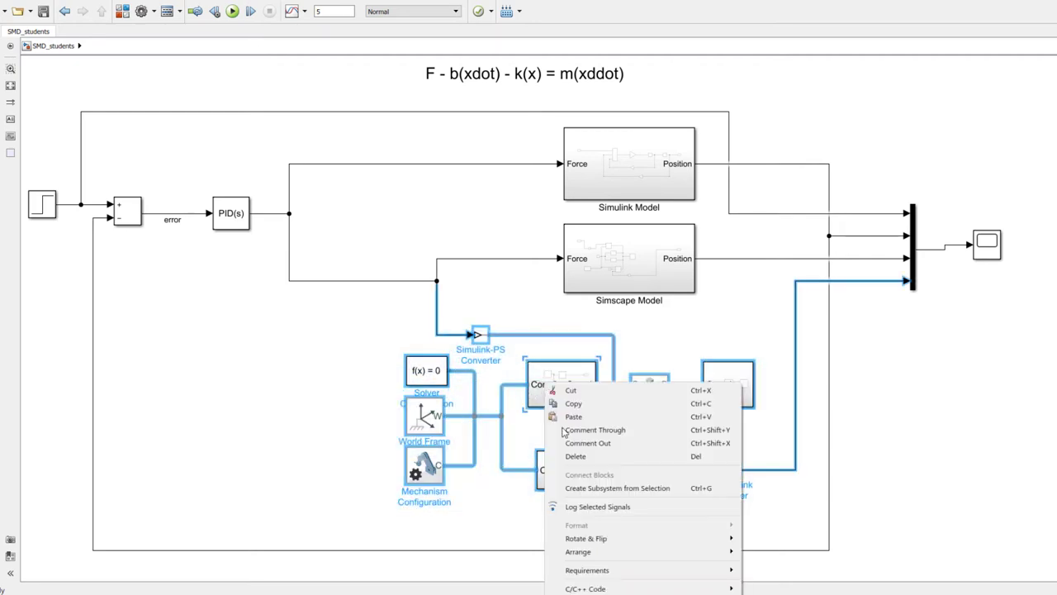
left_click(608, 493)
left_click_drag(572, 420, 697, 402)
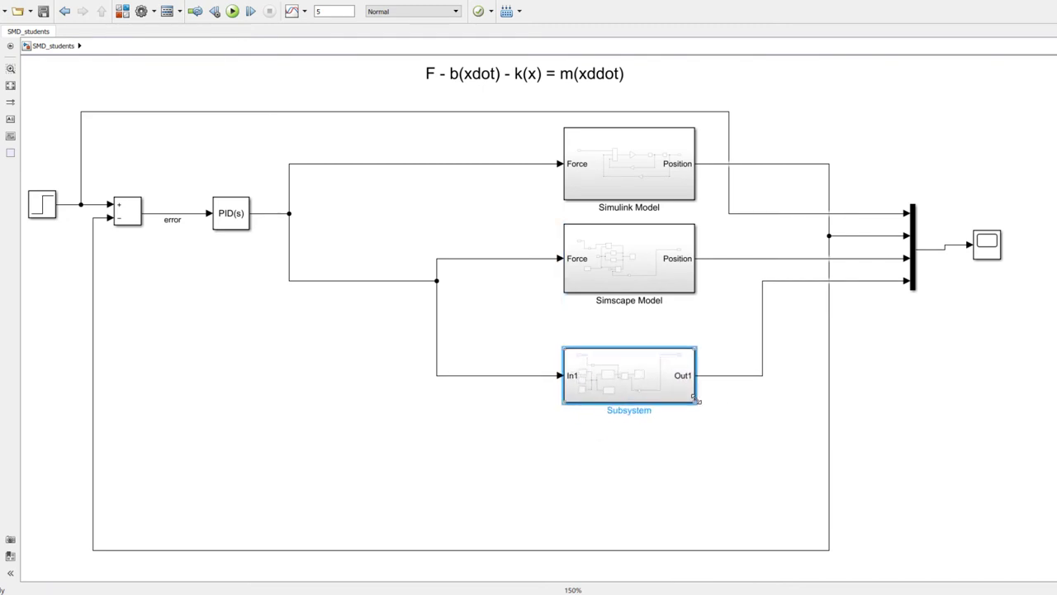
Rename the new subsystem below the Simscape Model as Multibody Model
double_click(648, 412)
type("Multibody Model")
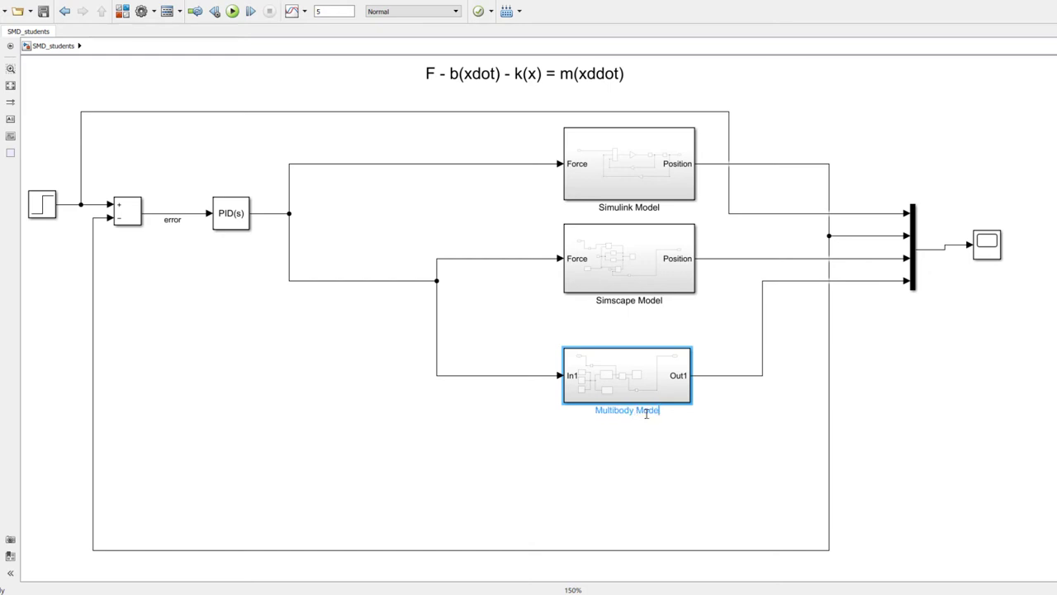
left_click(636, 444)
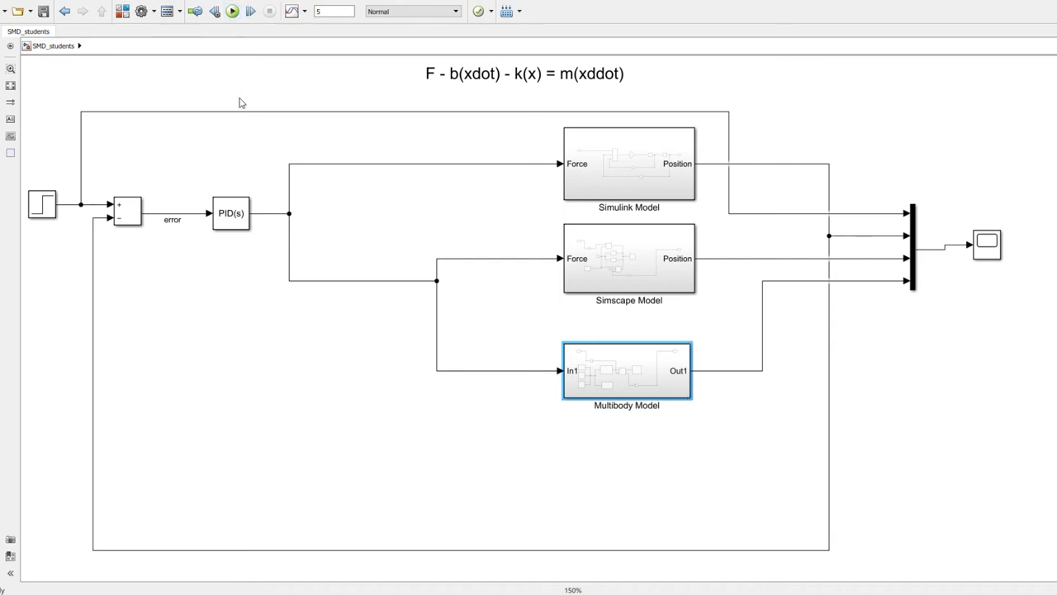
Run the simulation and inspect the wall, base and mass solids and their dimensions in Mechanics Explorer
left_click(232, 10)
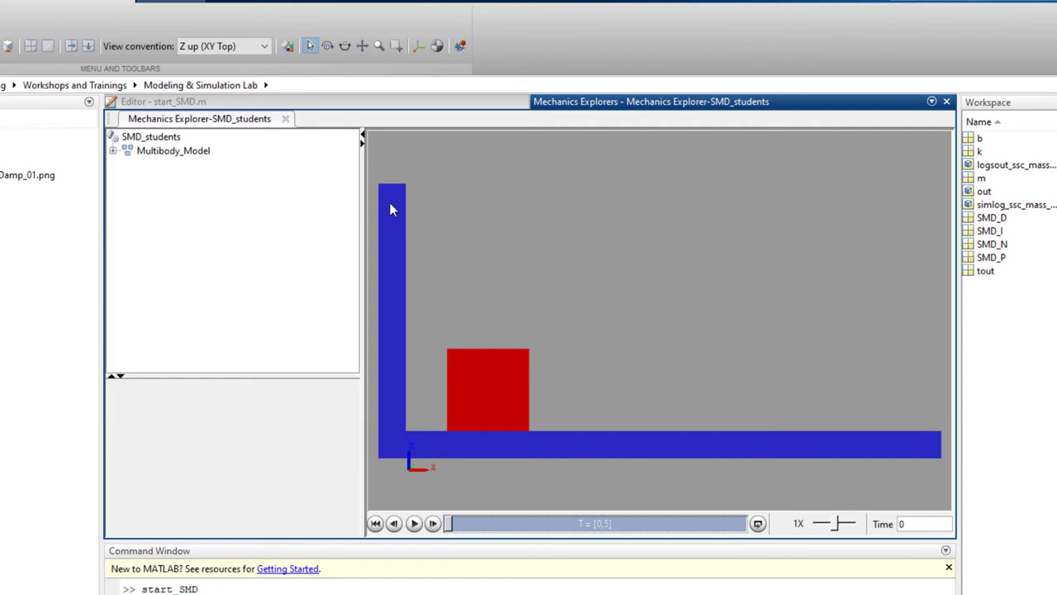
left_click(393, 299)
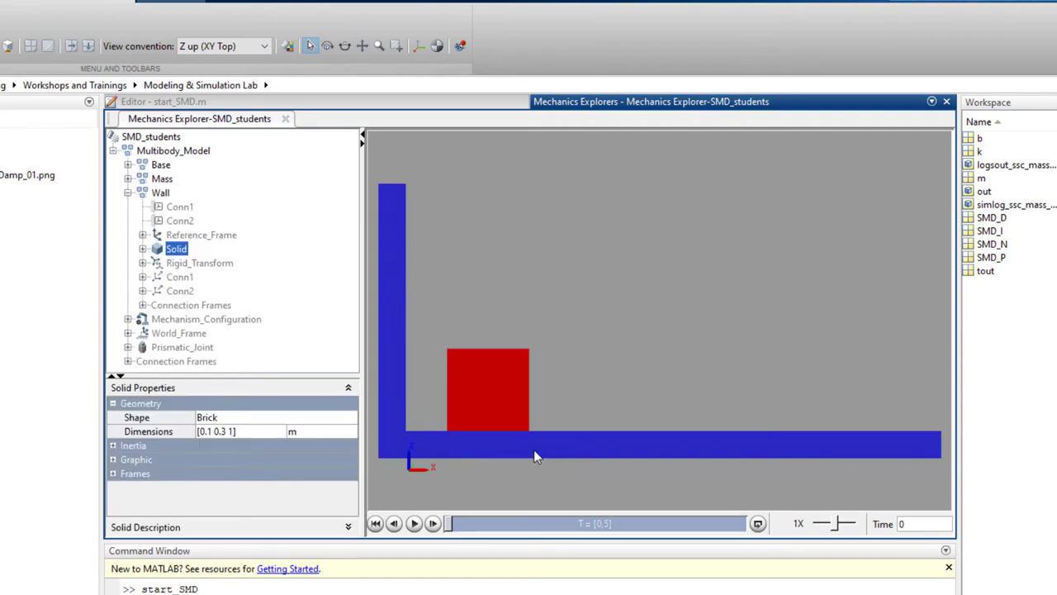
left_click(477, 448)
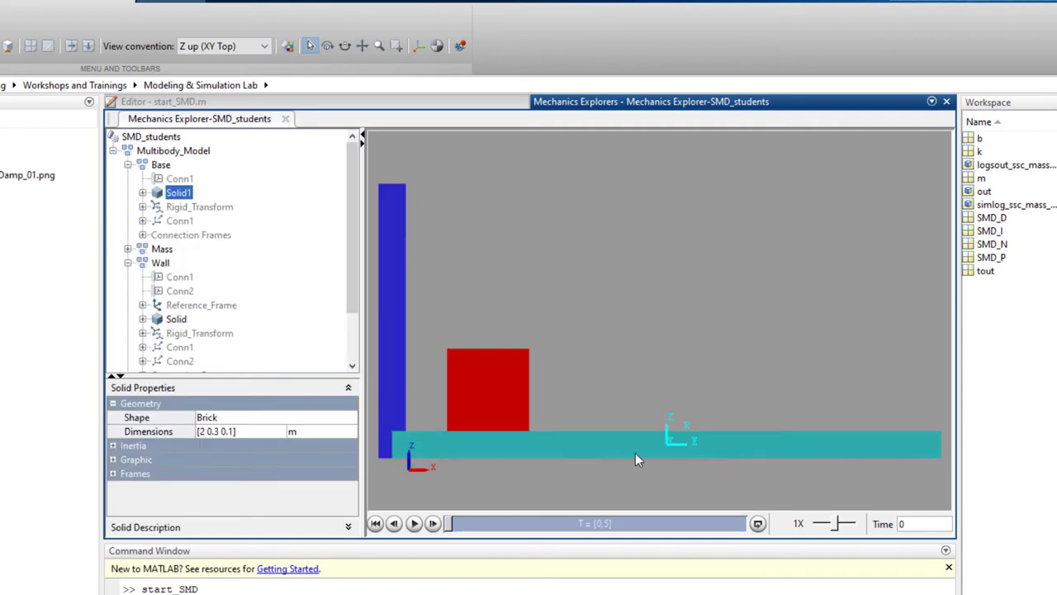
left_click(500, 391)
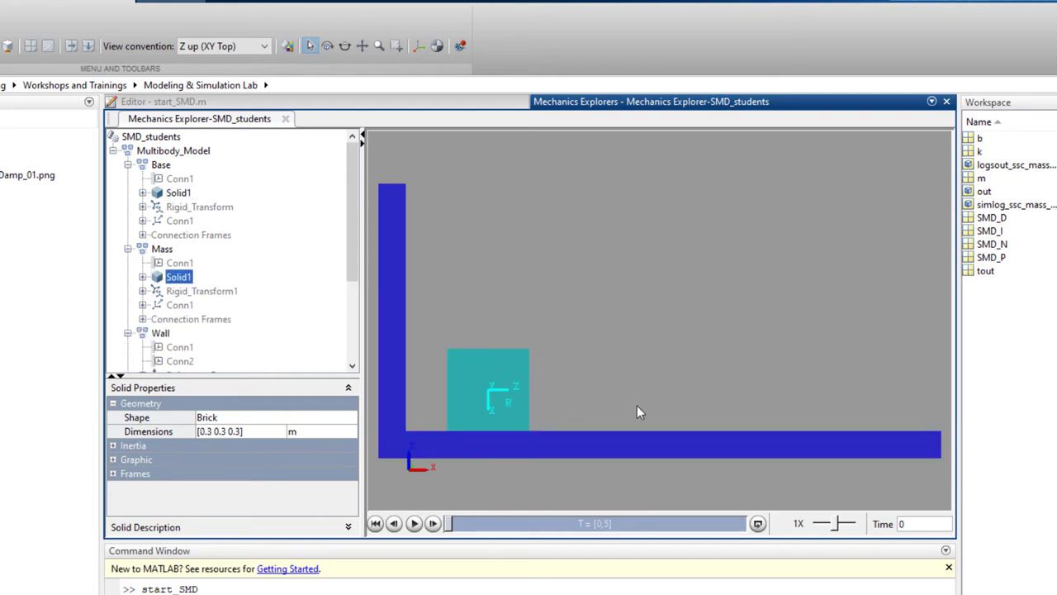
left_click(637, 412)
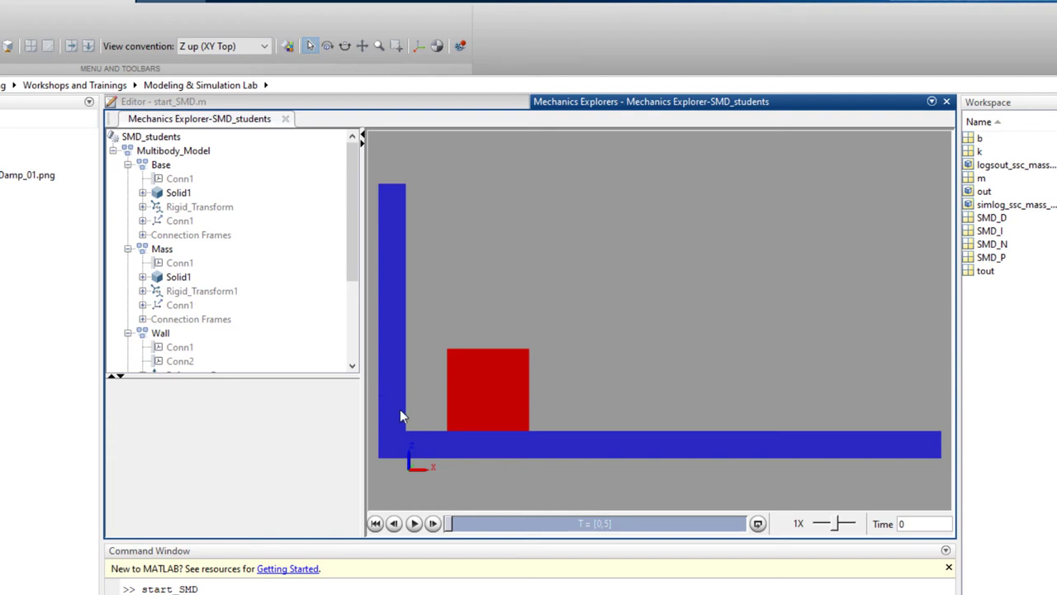
Play the mass motion animation in the current front view and replay it in the isometric view
left_click(415, 525)
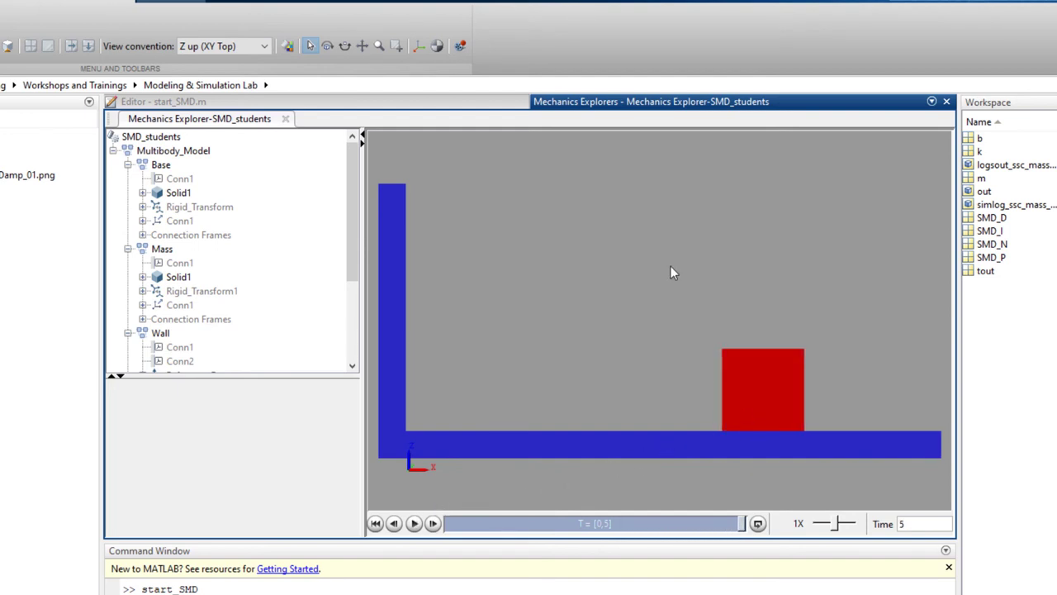
right_click(671, 237)
mouse_move(741, 291)
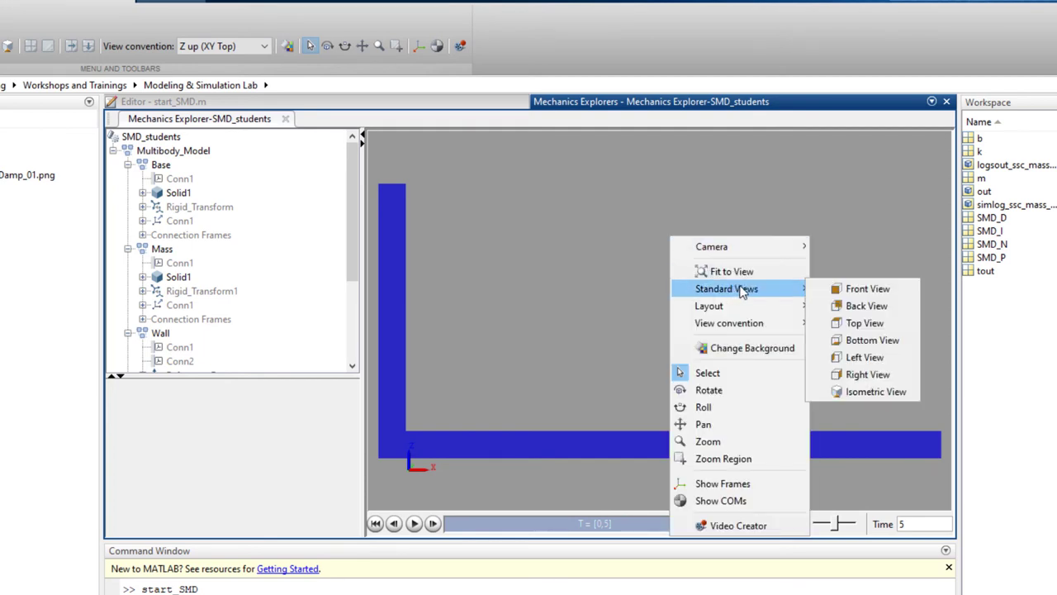
left_click(866, 393)
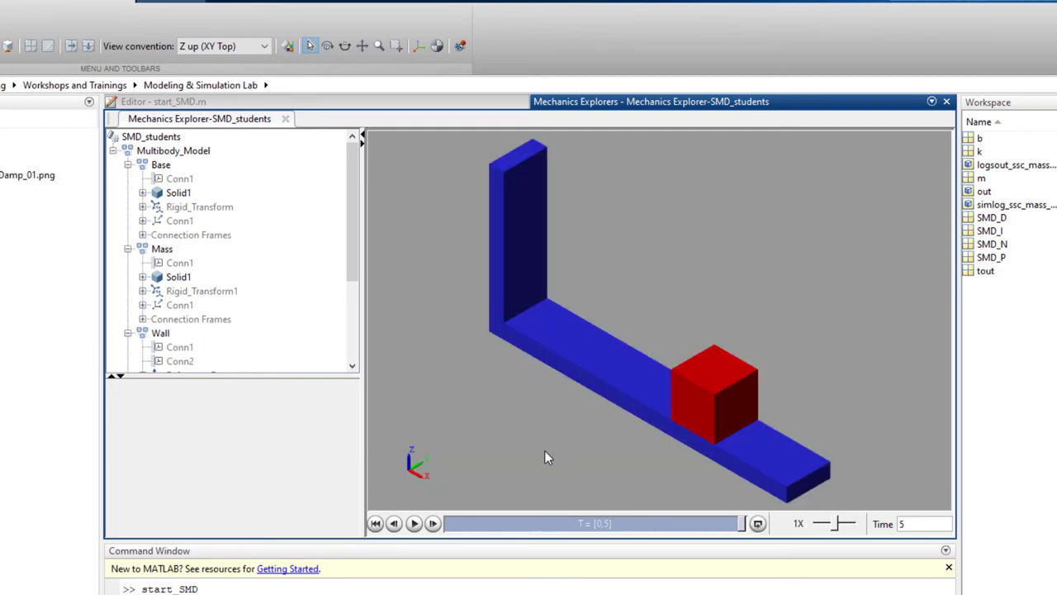
left_click(414, 523)
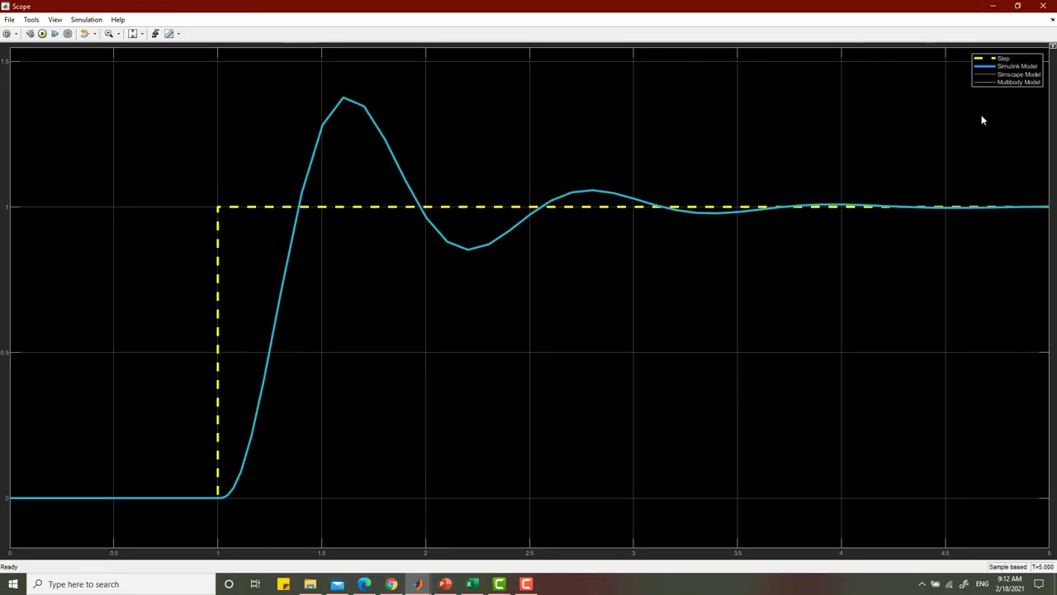
Examine the Multibody Model response alone in the Scope by temporarily hiding the Simscape Model and Simulink Model curves
left_click(991, 74)
left_click(989, 67)
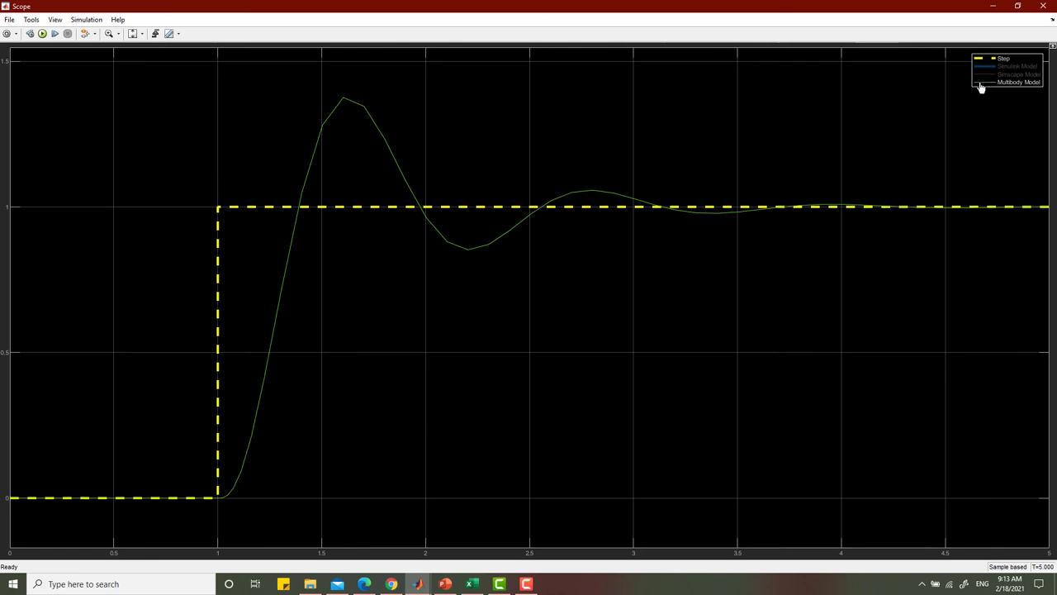
left_click(988, 75)
left_click(987, 66)
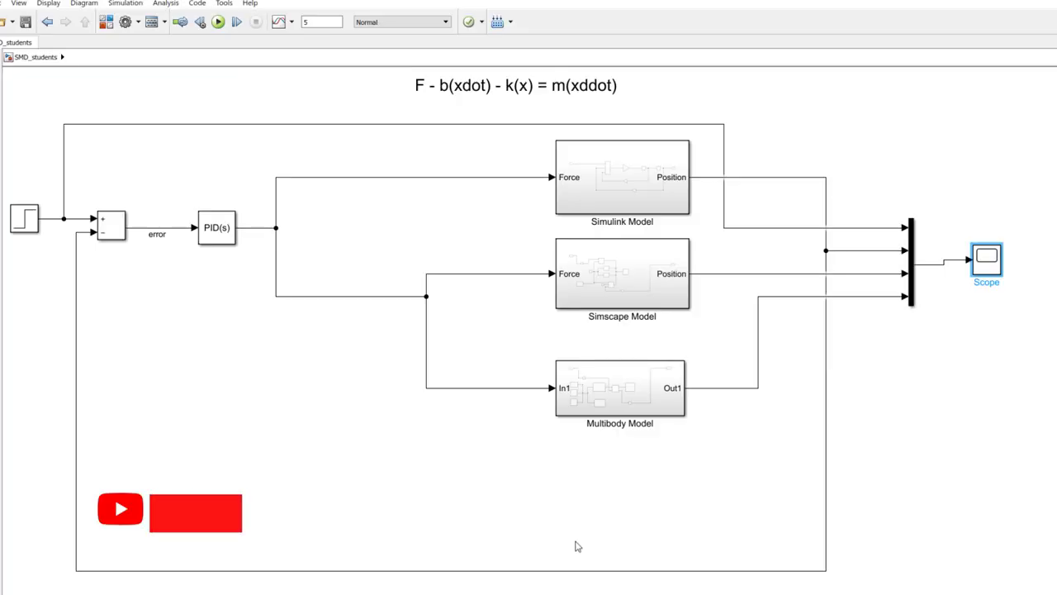
left_click(590, 202)
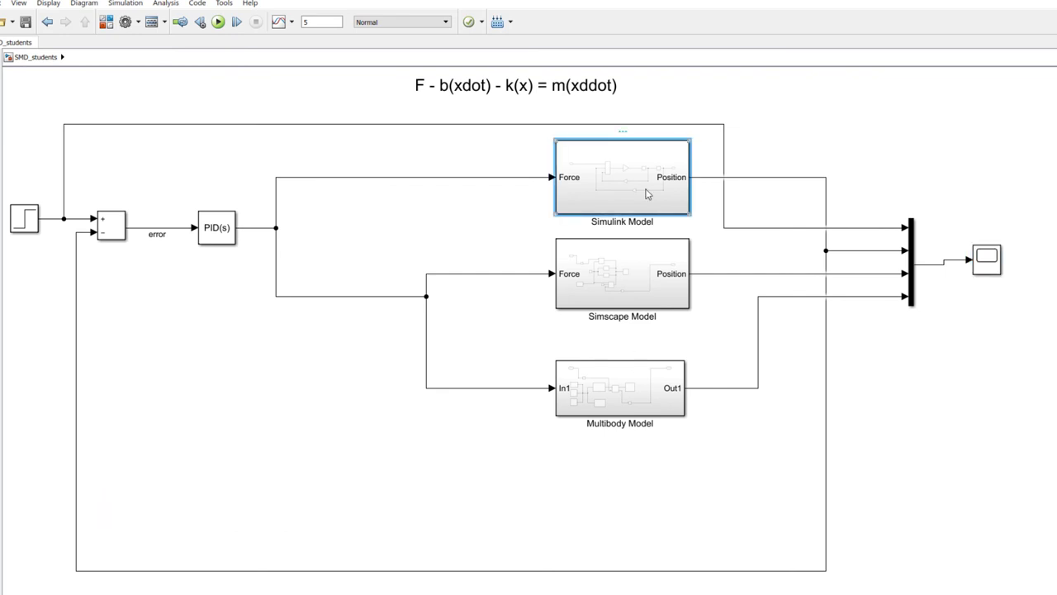
left_click(652, 260)
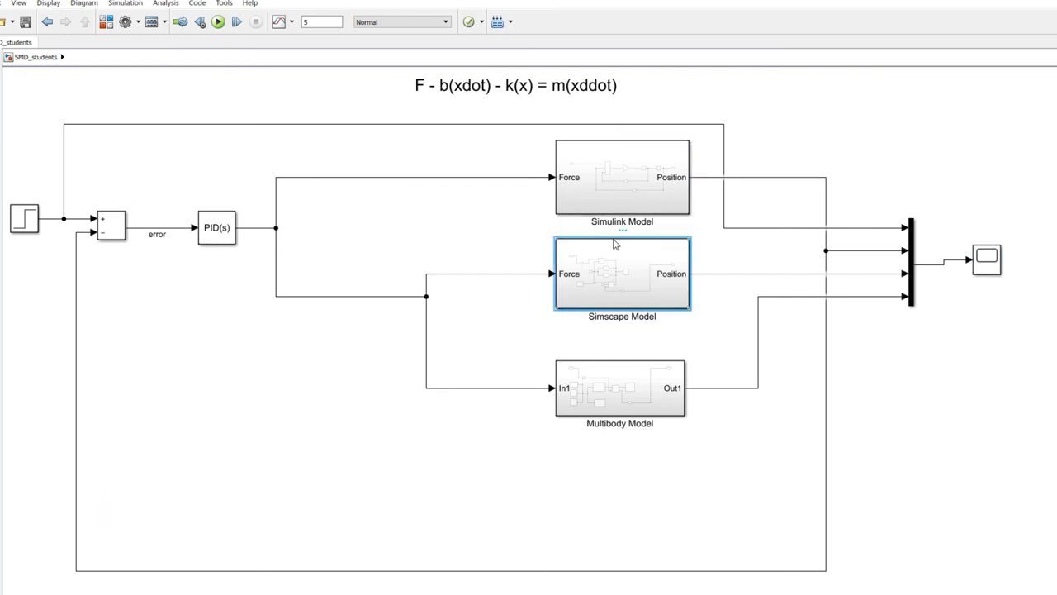
mouse_move(624, 279)
left_mouse_down()
mouse_move(628, 307)
mouse_move(628, 289)
left_mouse_up()
left_click(625, 398)
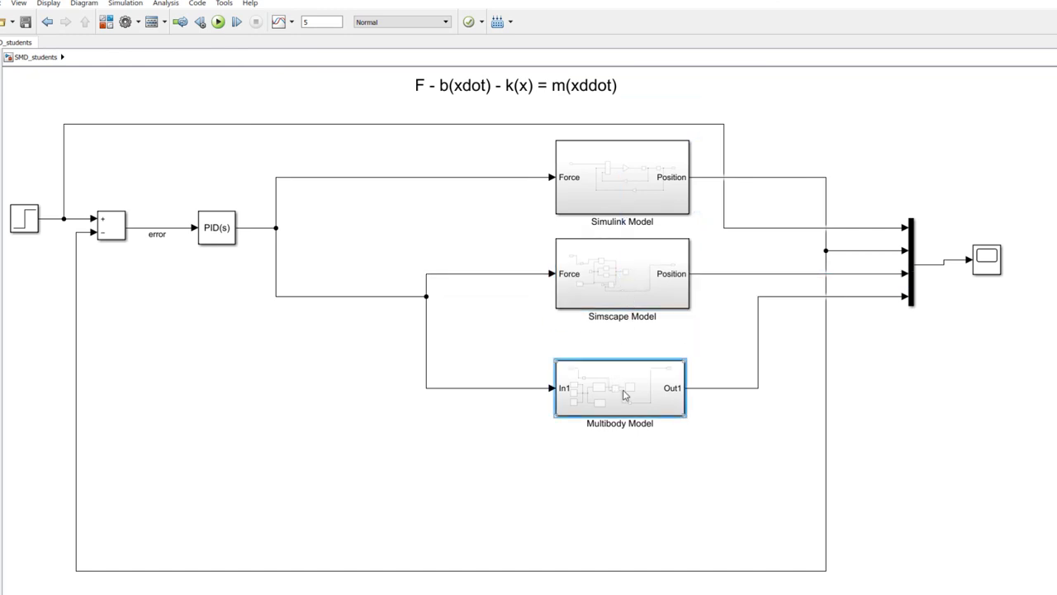